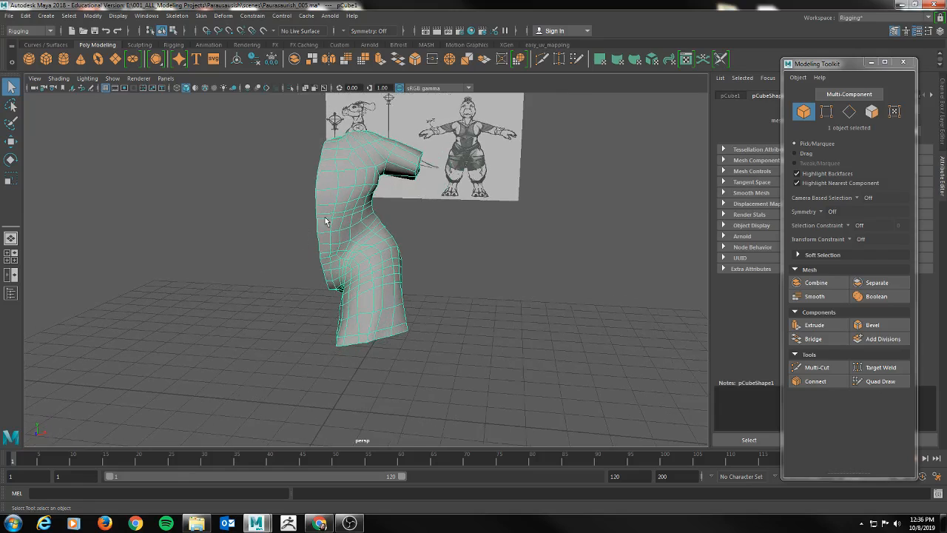
Step: Examine the half-body mesh in perspective and against the front reference drawing, comparing wireframe and shaded display
left_click_drag(384, 310, 462, 257, "alt")
left_click_drag(335, 283, 387, 176, "alt")
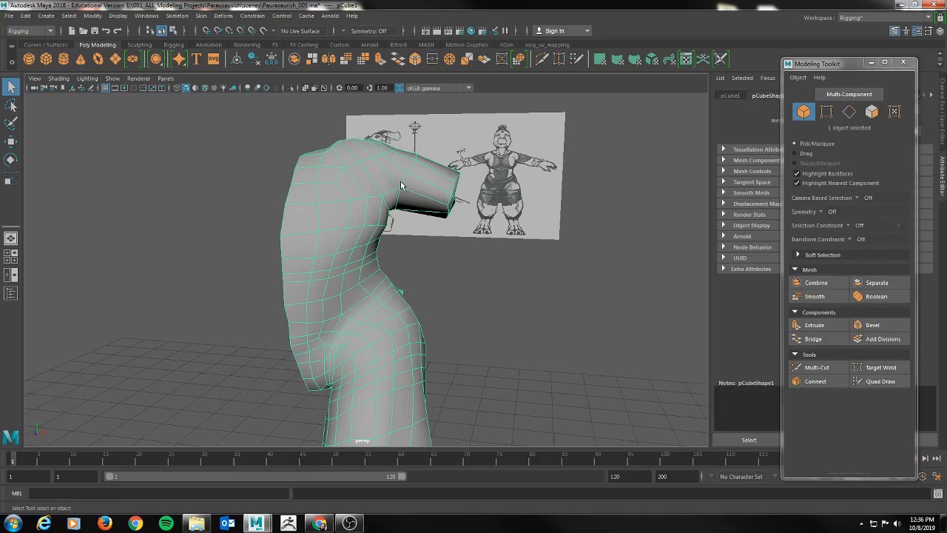
left_click(817, 367)
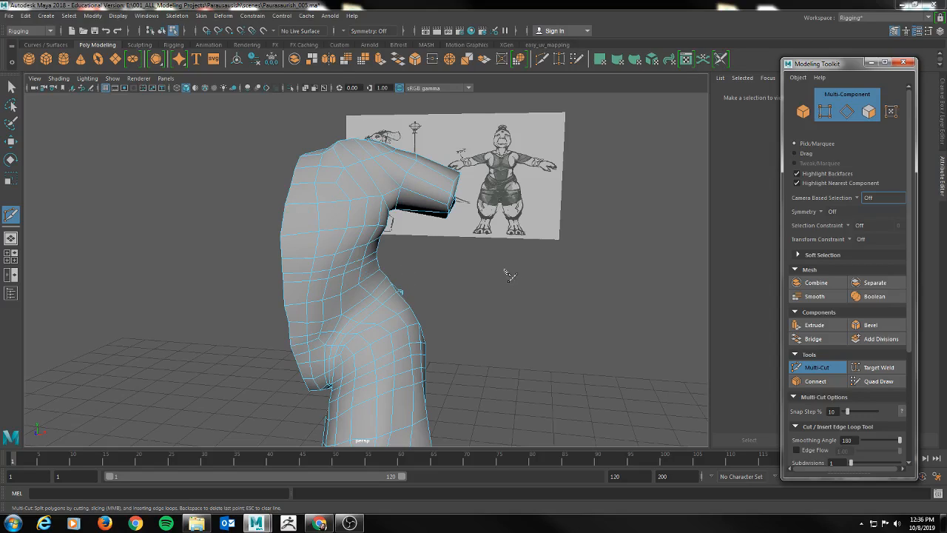
mouse_move(453, 256)
left_mouse_down("alt")
mouse_move(437, 255)
mouse_move(444, 259)
left_mouse_up("alt")
key("space")
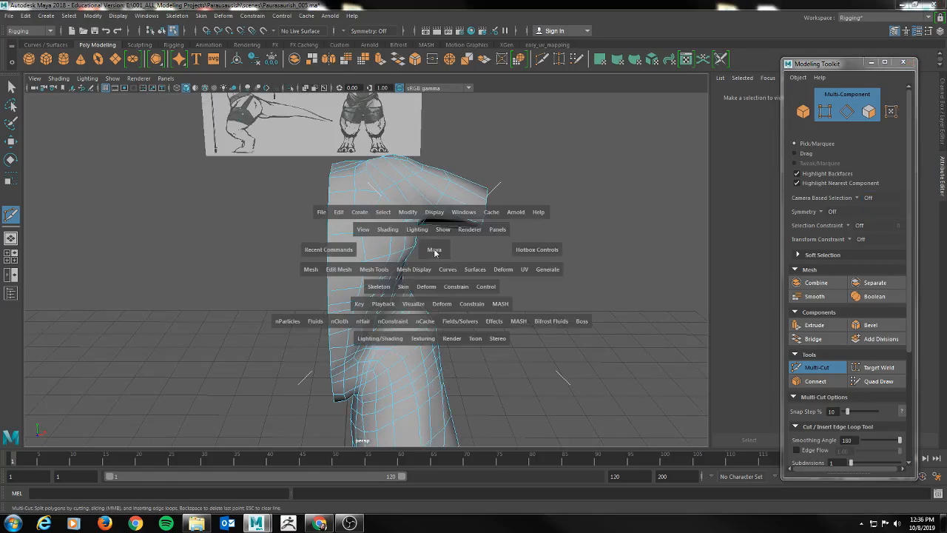
key("space")
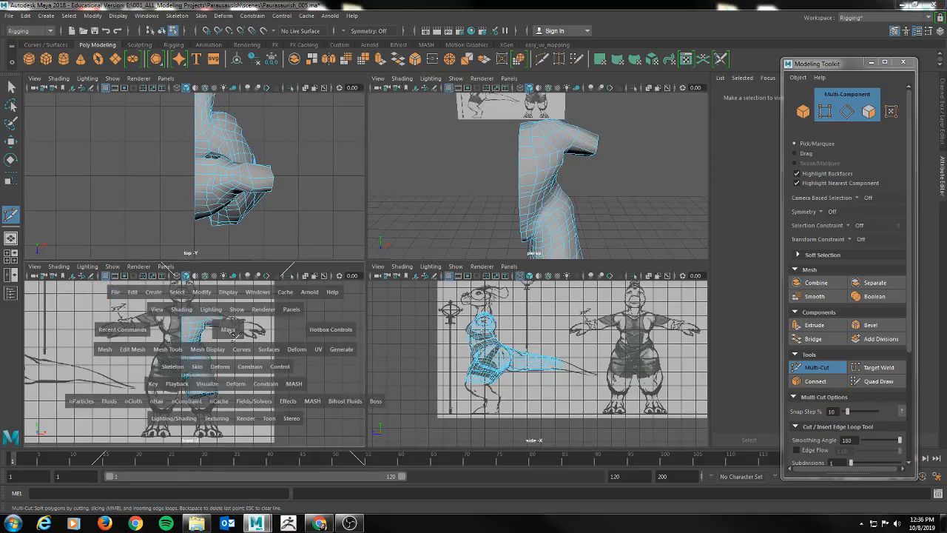
right_click_drag(235, 229, 540, 210, "alt")
middle_click_drag(429, 160, 434, 274, "alt")
key("4")
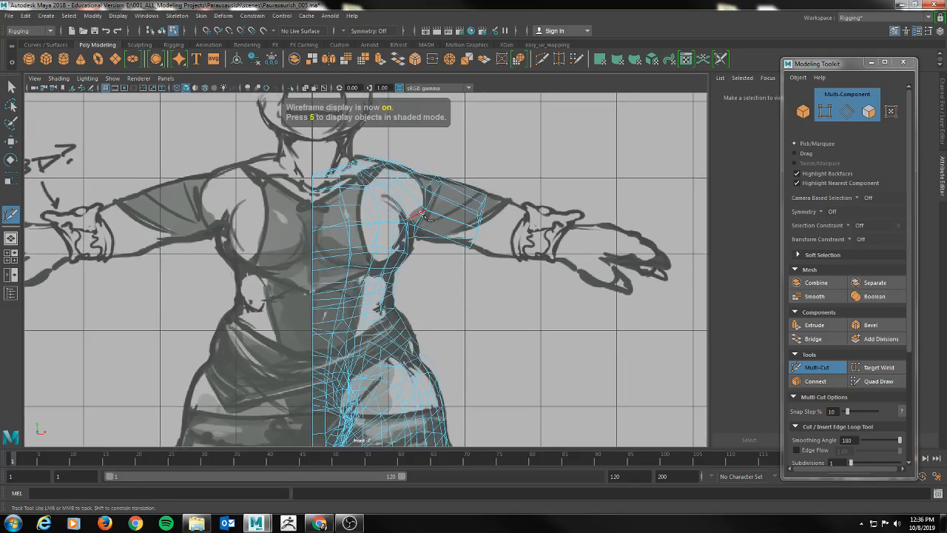
key("5")
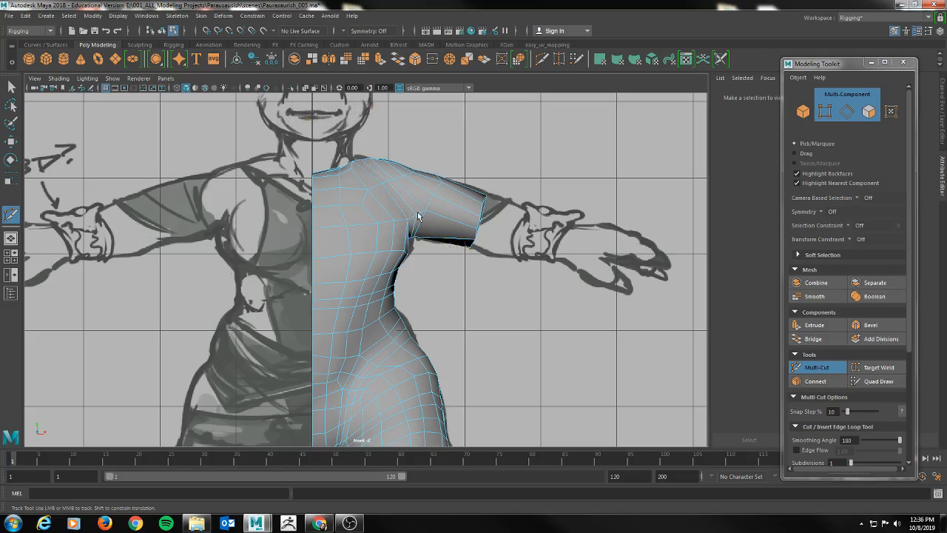
Step: Adjust the vertices at the armpit, where the underside of the arm meets the torso, in the front view
key("q")
right_click_drag(416, 238, 370, 235)
left_click(417, 238)
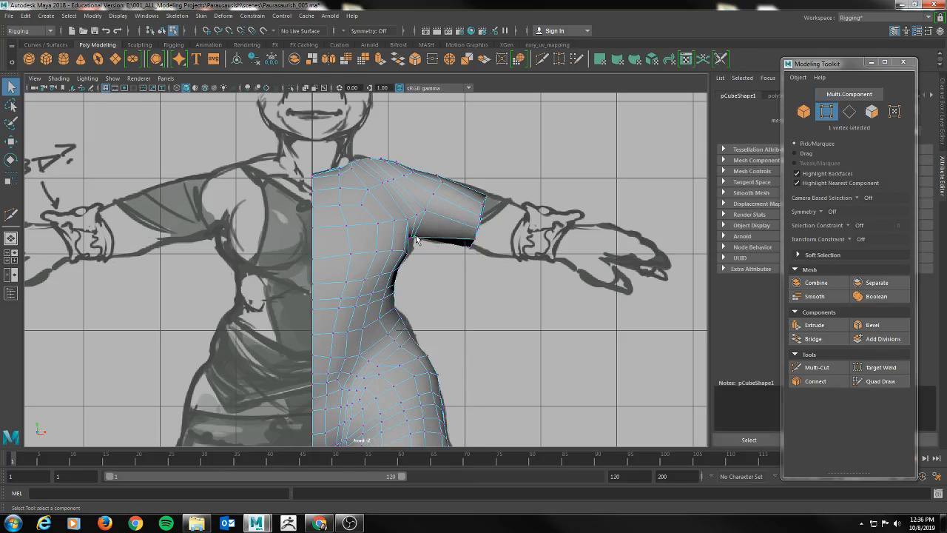
key("w")
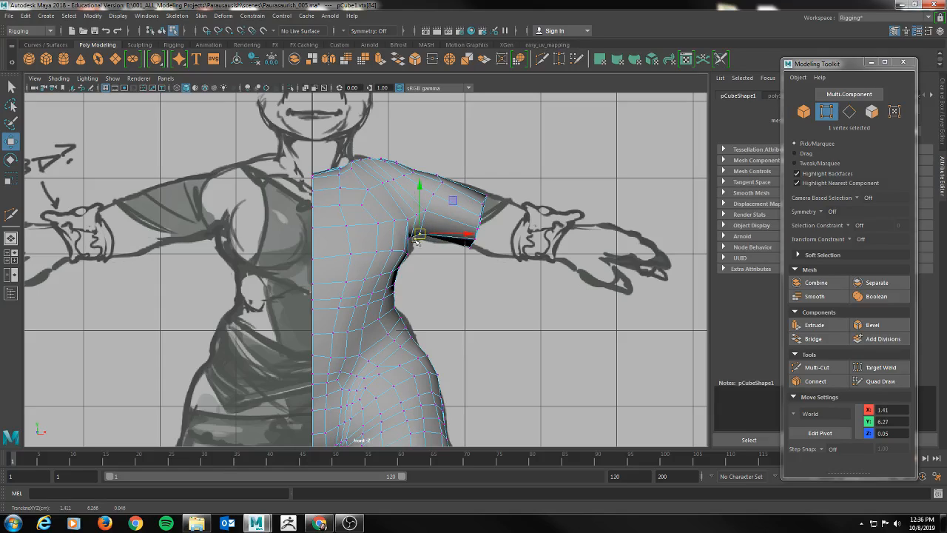
left_click(409, 238)
left_click_drag(410, 238, 412, 236)
key("q")
left_click(411, 237)
key("w")
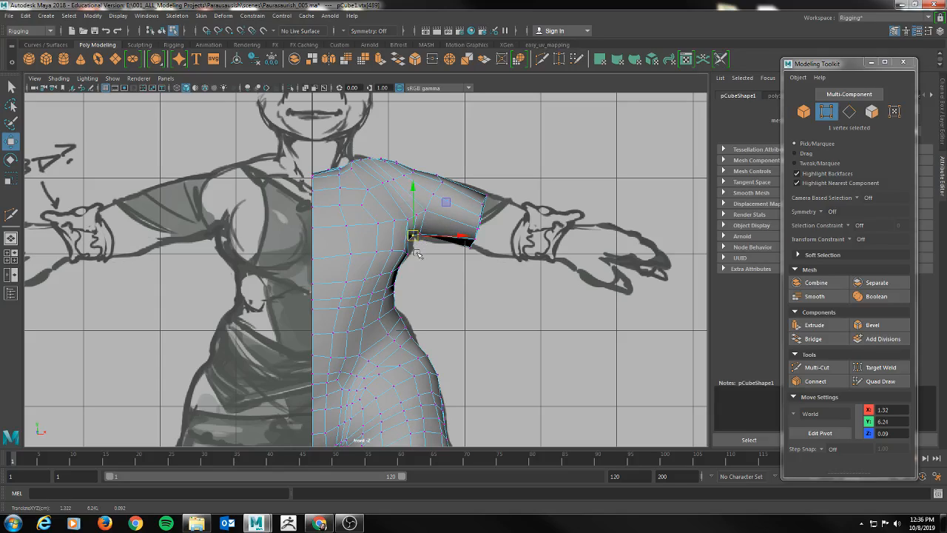
Step: Examine the shoulder, torso and hip topology from several angles in the perspective view
key("space")
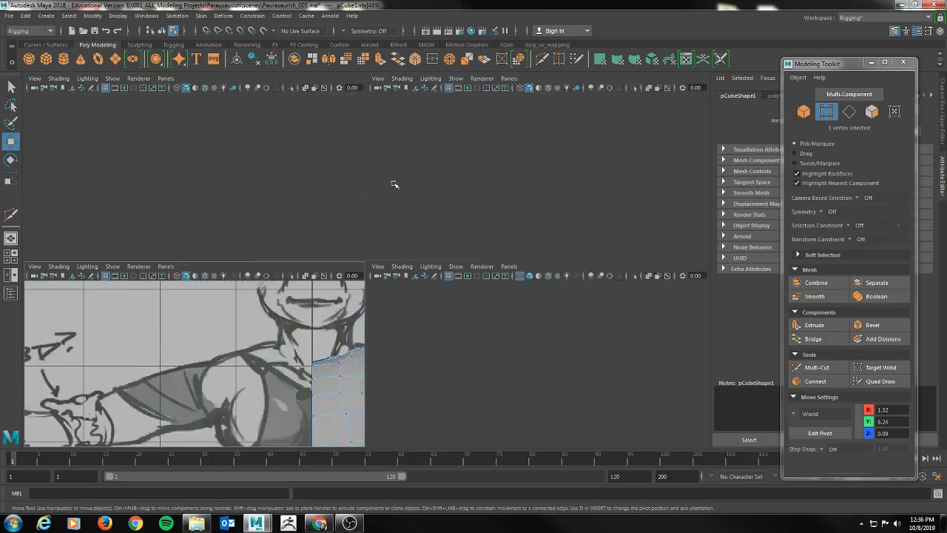
key("space")
left_click_drag(439, 237, 392, 253, "alt")
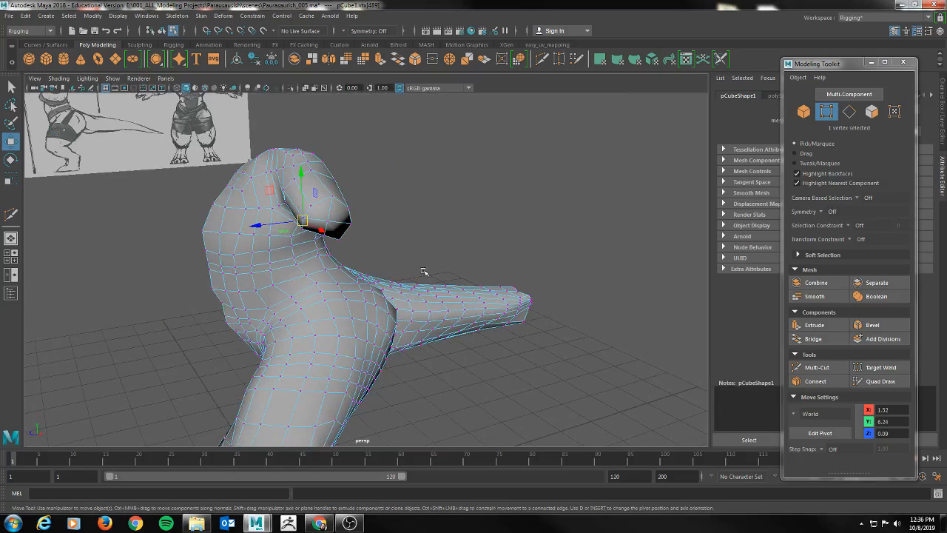
middle_click_drag(422, 271, 463, 176, "alt")
left_click_drag(403, 180, 459, 191, "alt")
right_click_drag(403, 198, 427, 193, "alt")
right_click_drag(384, 179, 434, 164)
middle_click_drag(387, 184, 392, 237, "alt")
mouse_move(394, 237)
left_mouse_down("alt")
mouse_move(382, 234)
mouse_move(389, 226)
mouse_move(401, 229)
left_mouse_up("alt")
Step: Select the two neighbouring face loops that curve over the hip to show how they wrap around the leg joint
right_click_drag(364, 234, 363, 256)
left_click(364, 235)
double_click(361, 247, "shift")
left_click_drag(482, 226, 377, 235, "alt")
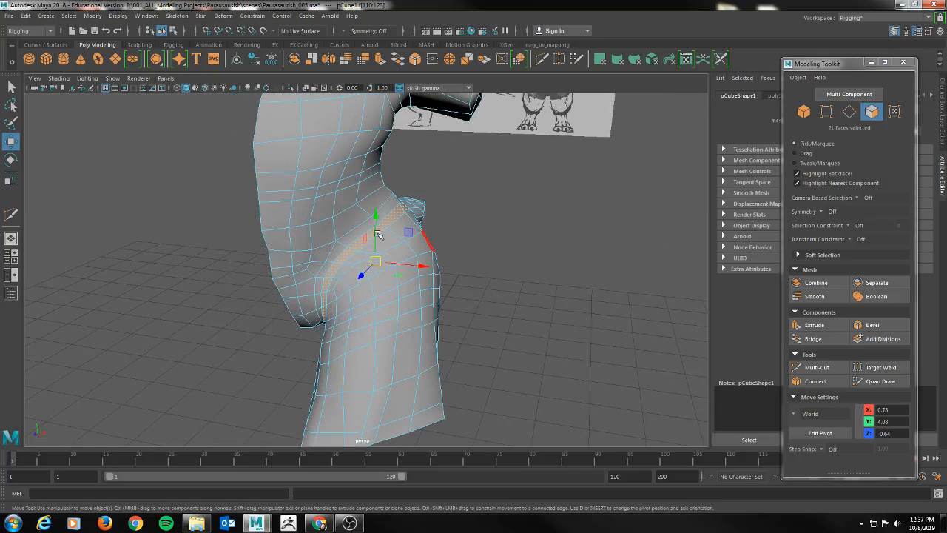
key("q")
double_click(380, 220, "shift")
mouse_move(442, 247)
left_mouse_down("alt")
mouse_move(355, 249)
mouse_move(319, 238)
mouse_move(436, 240)
mouse_move(376, 270)
left_mouse_up("alt")
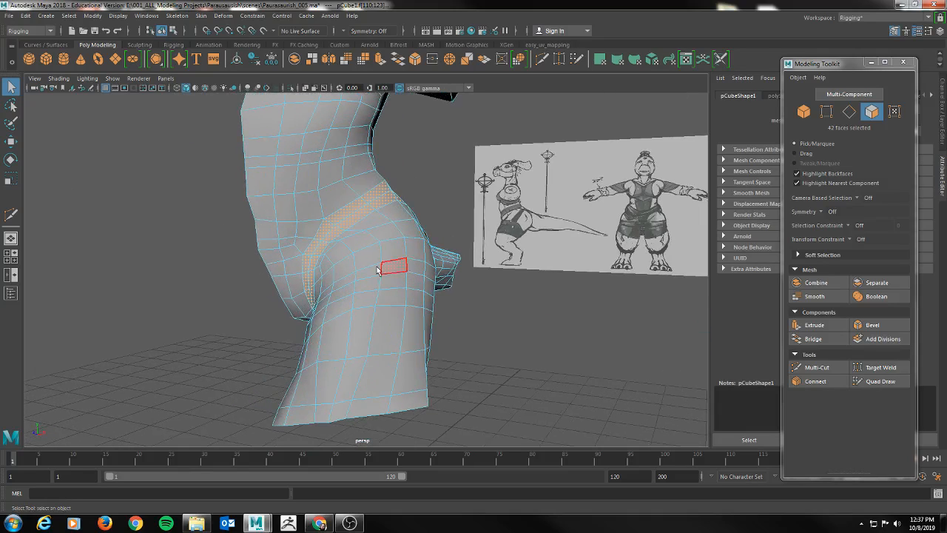
Step: Highlight the vertical face loops on the thigh one after another, from the inner leg to the outer leg, and inspect their paths
left_click(364, 262)
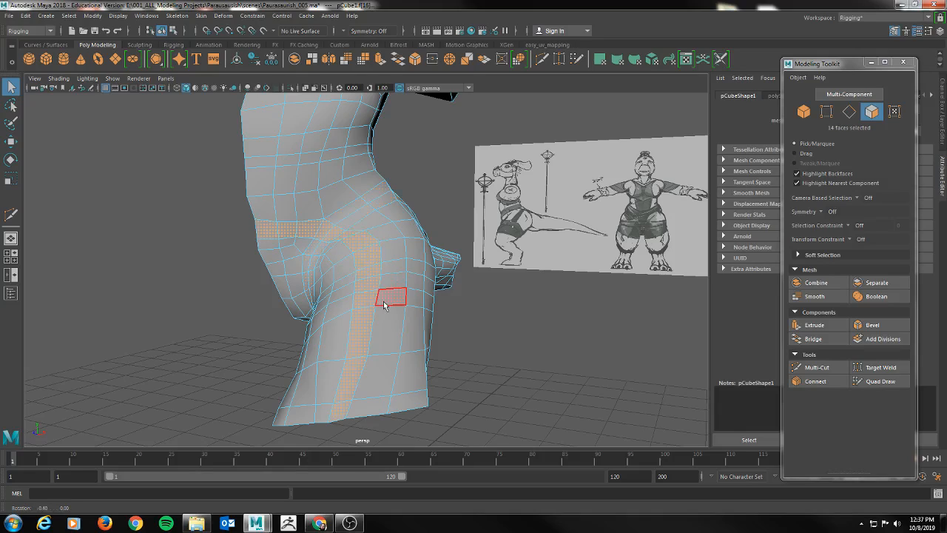
left_click_drag(396, 303, 400, 305, "alt")
left_click(369, 283)
double_click(368, 271)
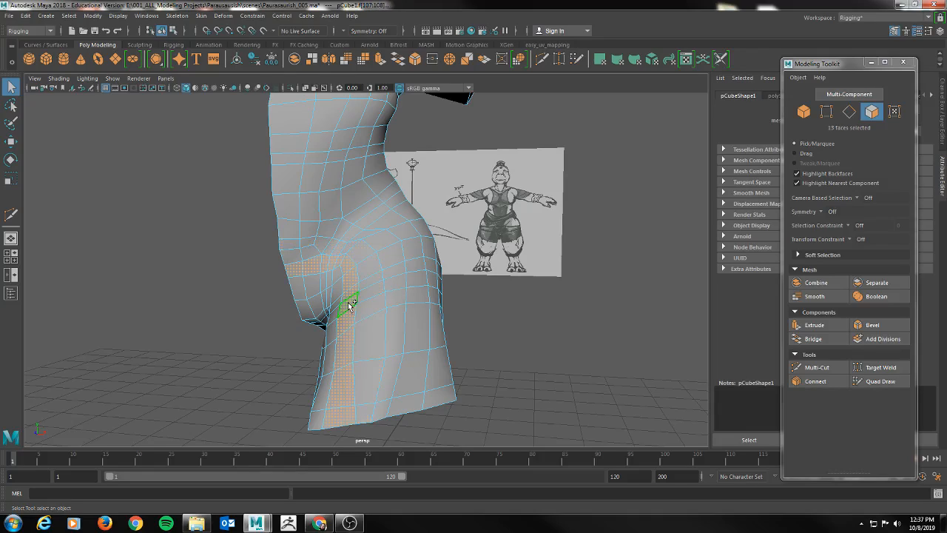
double_click(415, 266)
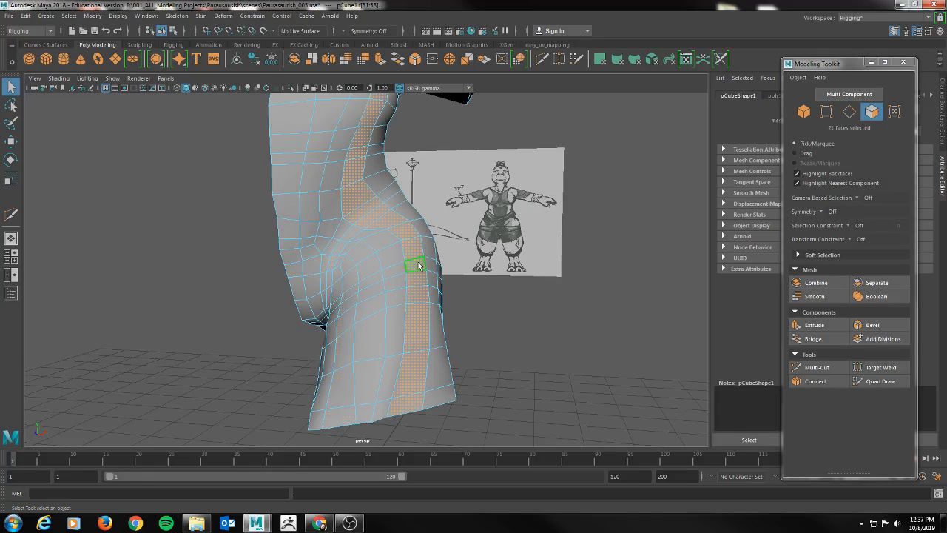
left_click_drag(439, 197, 423, 311, "alt")
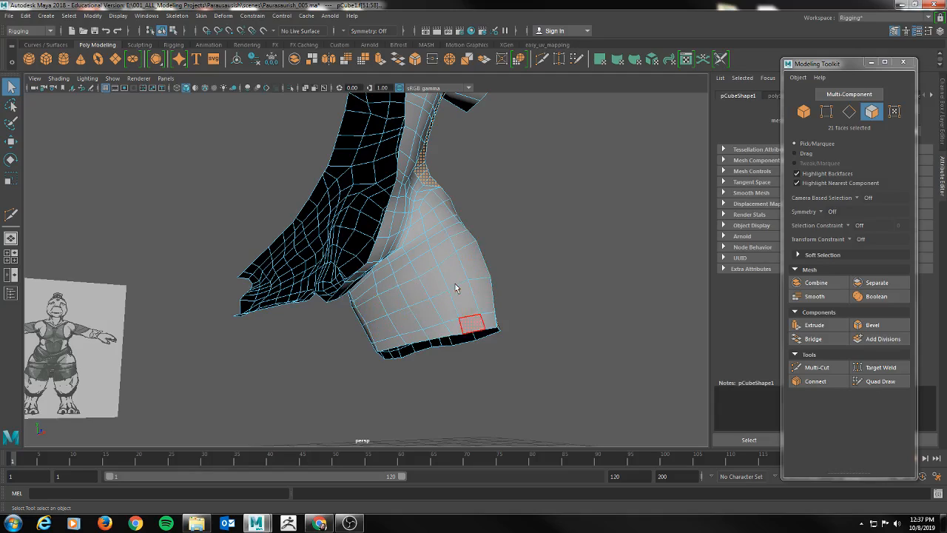
left_click_drag(524, 291, 492, 315, "alt")
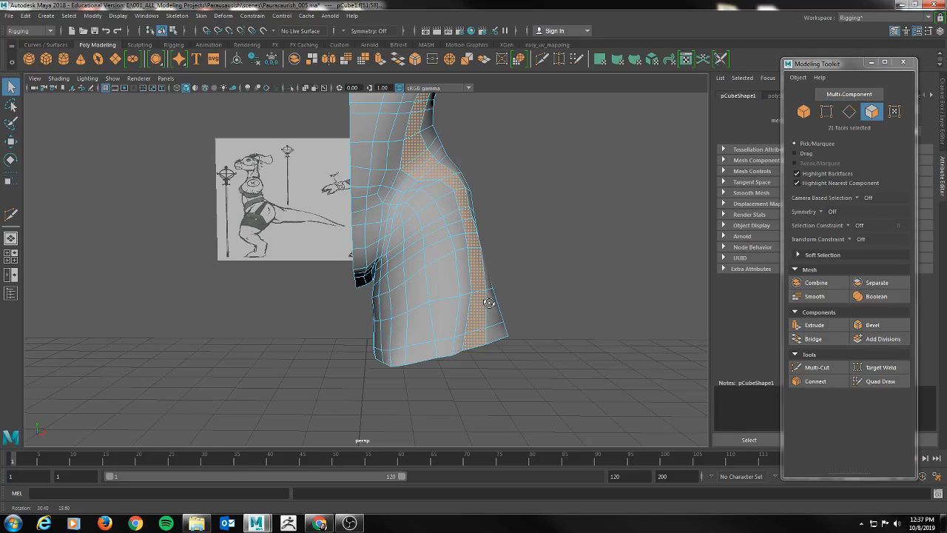
Step: Trace the front-thigh face loop across the pelvis and the outer-leg face loop up through the torso
left_click(440, 285)
double_click(440, 254, "shift")
left_click_drag(440, 252, 419, 256, "alt")
left_click_drag(426, 219, 475, 313, "alt")
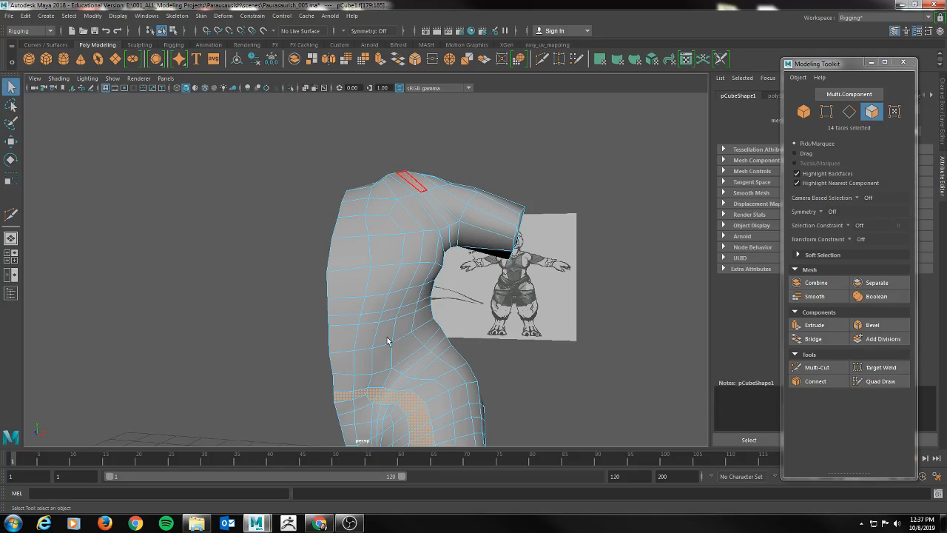
left_click(462, 427)
double_click(464, 414, "shift")
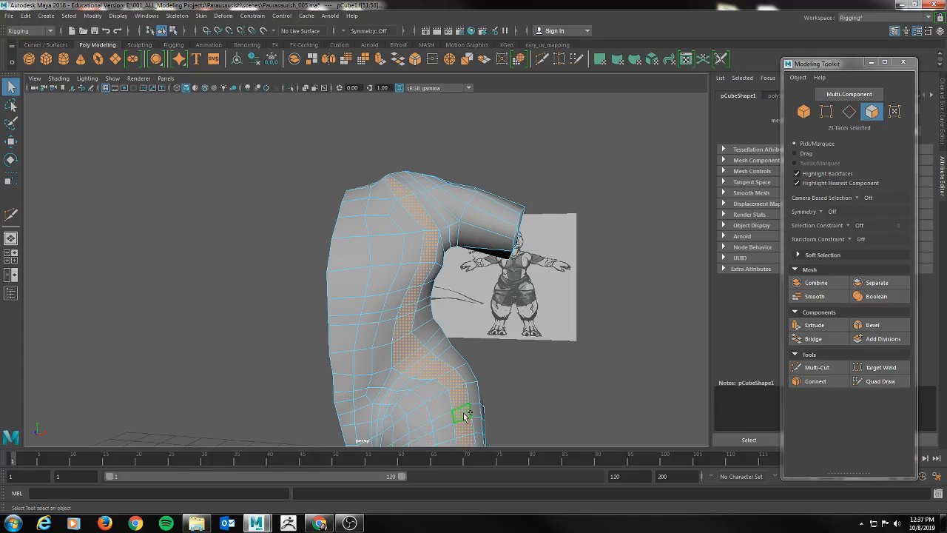
mouse_move(469, 300)
left_mouse_down("alt")
mouse_move(475, 310)
mouse_move(467, 316)
left_mouse_up("alt")
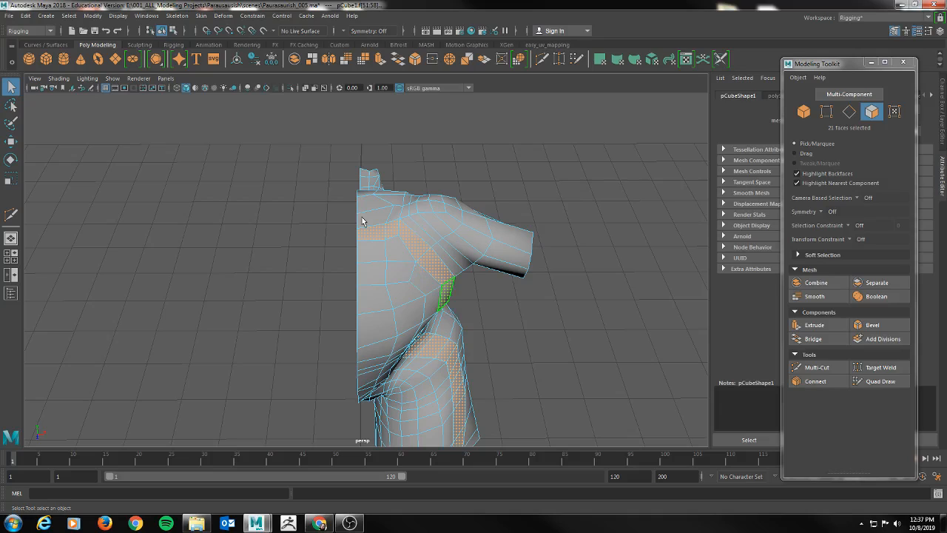
left_click_drag(521, 360, 481, 195, "alt")
Step: Select the border edge loop of the leg's bottom opening and scale it vertically to level it
right_click_drag(481, 192, 496, 180)
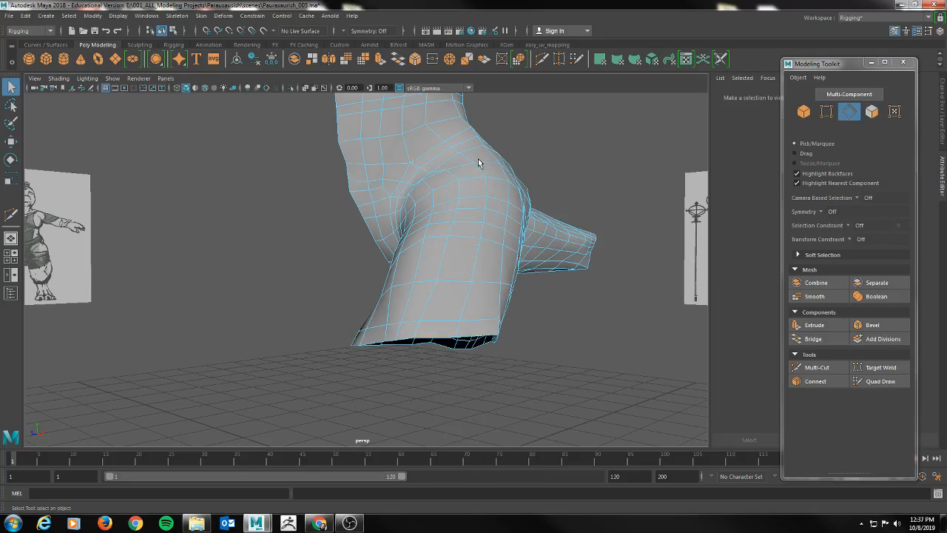
left_click(871, 112)
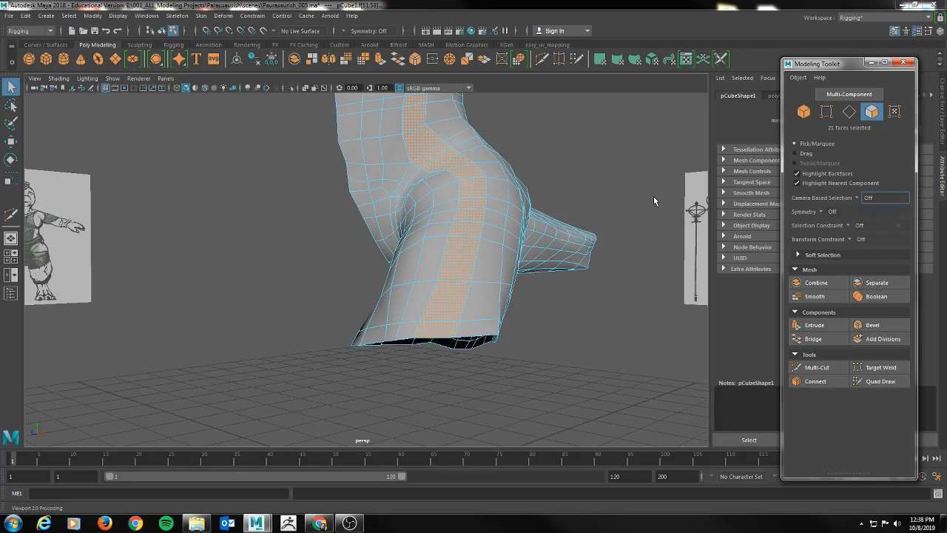
key("F10")
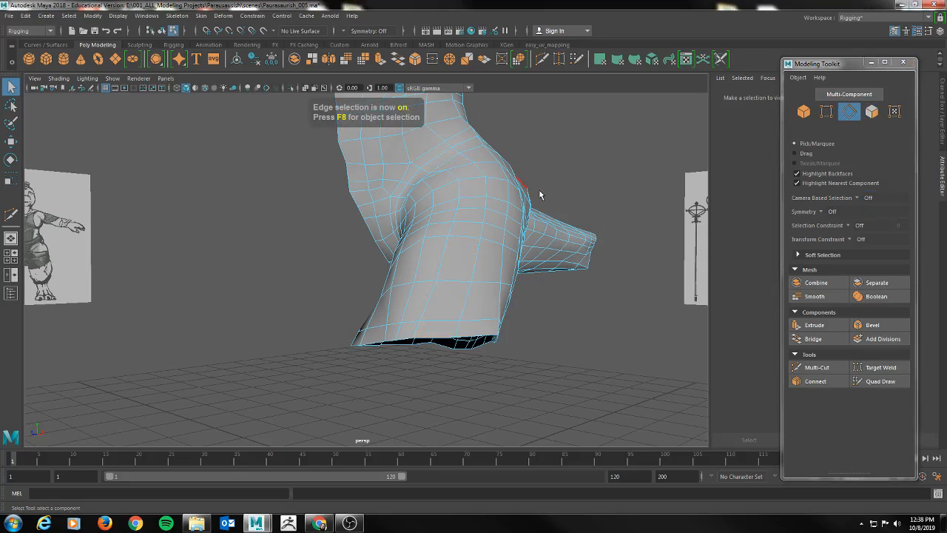
left_click_drag(439, 342, 570, 274, "alt")
double_click(458, 326)
key("r")
left_click_drag(448, 211, 449, 237)
left_click_drag(482, 289, 610, 347, "alt")
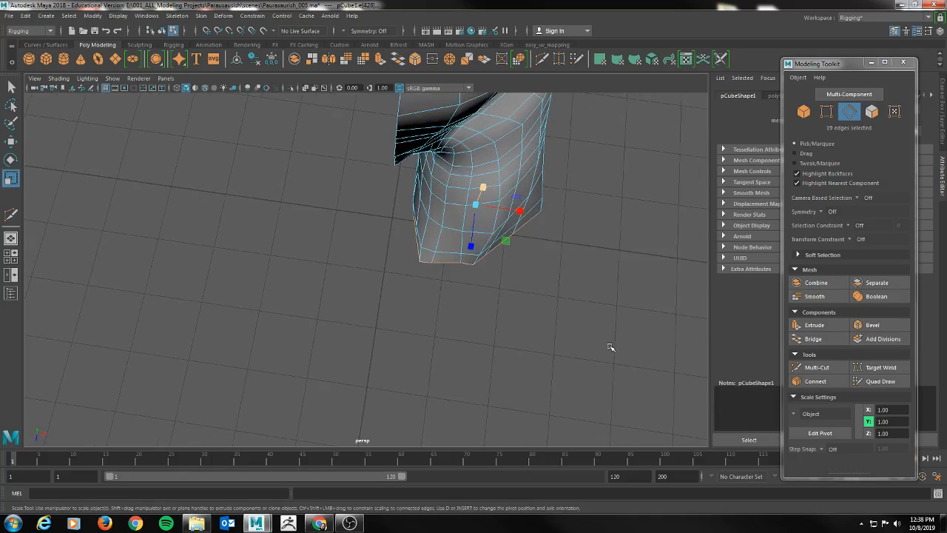
Step: Reposition the corner vertex of the leg's bottom opening with soft selection
right_click_drag(424, 262, 374, 241)
left_click(419, 264)
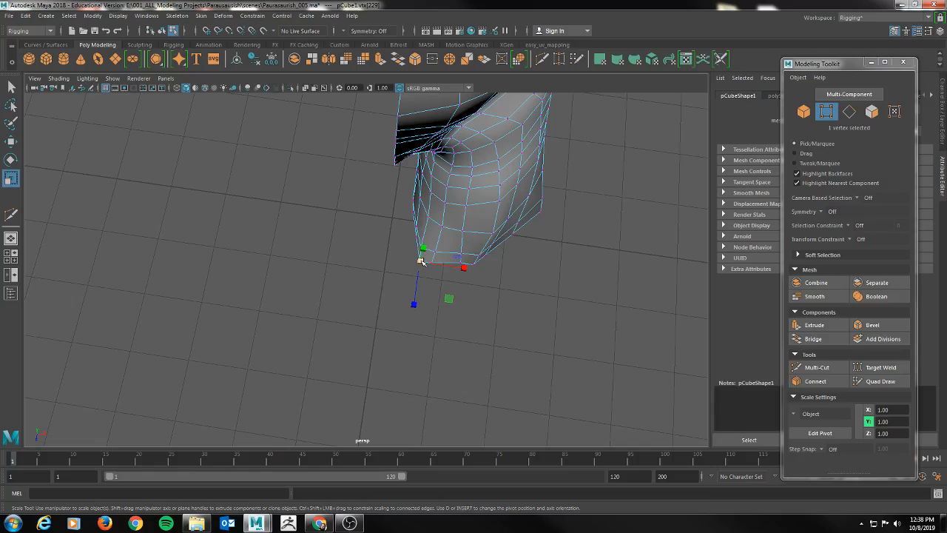
key("w")
key("b")
left_click_drag(420, 263, 484, 293)
key("b")
key("q")
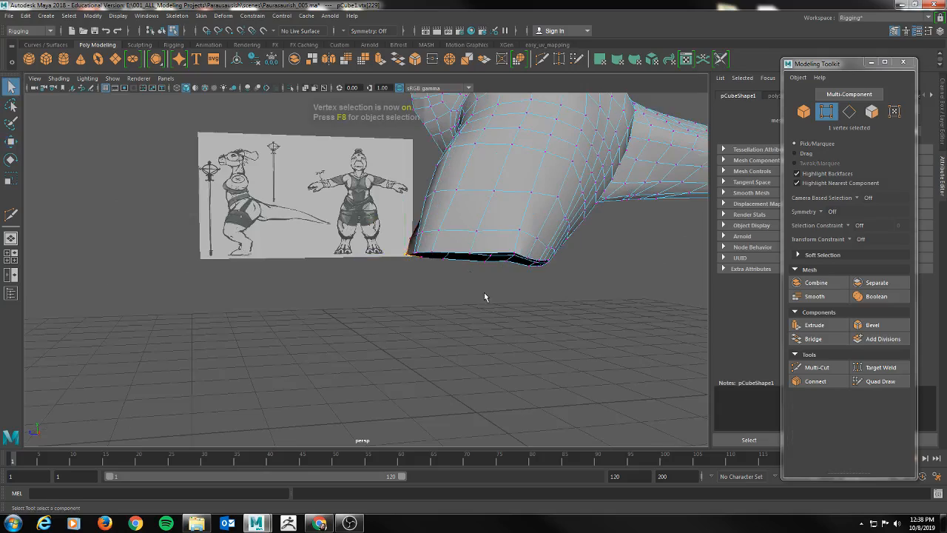
Step: Extrude the border edge loop of the leg opening and pull it down toward the knee over the side reference drawing
key("F10")
double_click(455, 255)
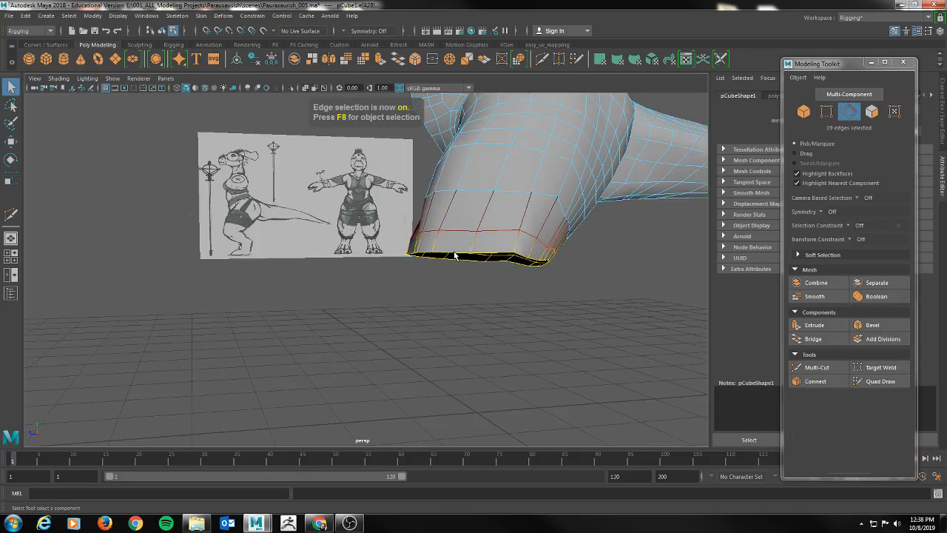
key("ctrl+e")
left_click_drag(544, 307, 535, 306, "alt")
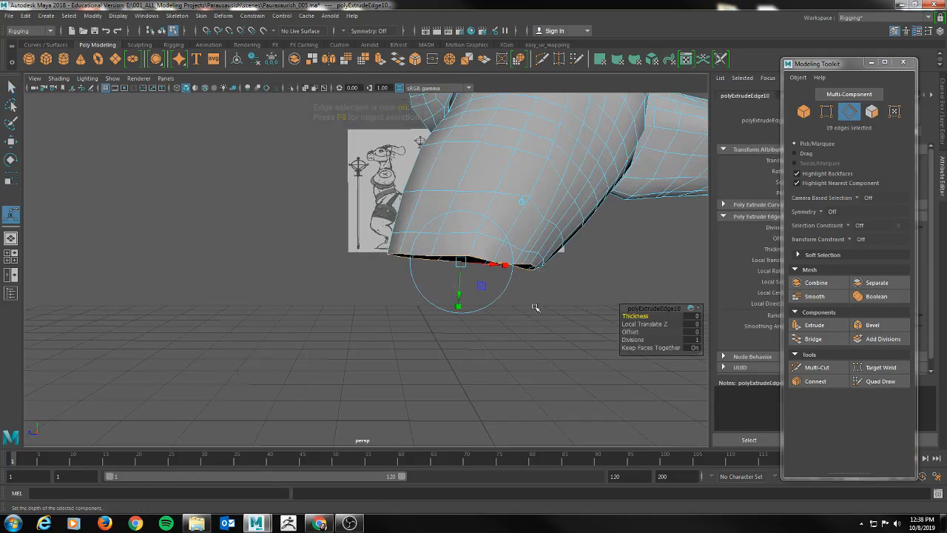
key("space")
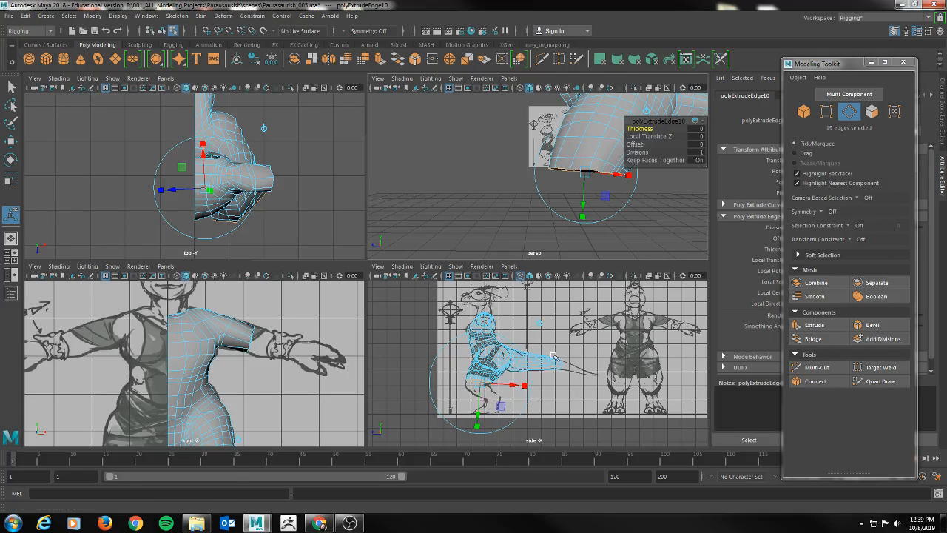
key("space")
scroll(293, 242, "up", 5)
right_click_drag(294, 241, 731, 267, "alt")
middle_click_drag(608, 287, 394, 268, "alt")
left_click(564, 176)
left_click_drag(497, 229, 488, 274)
Step: Rotate the extruded edge loop in the side view to match the knee angle in the reference drawing
key("r")
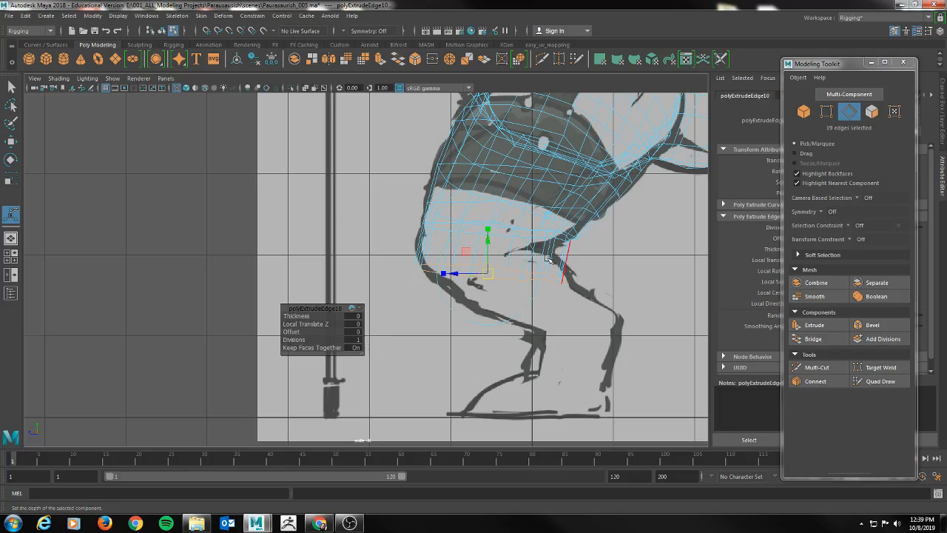
key("e")
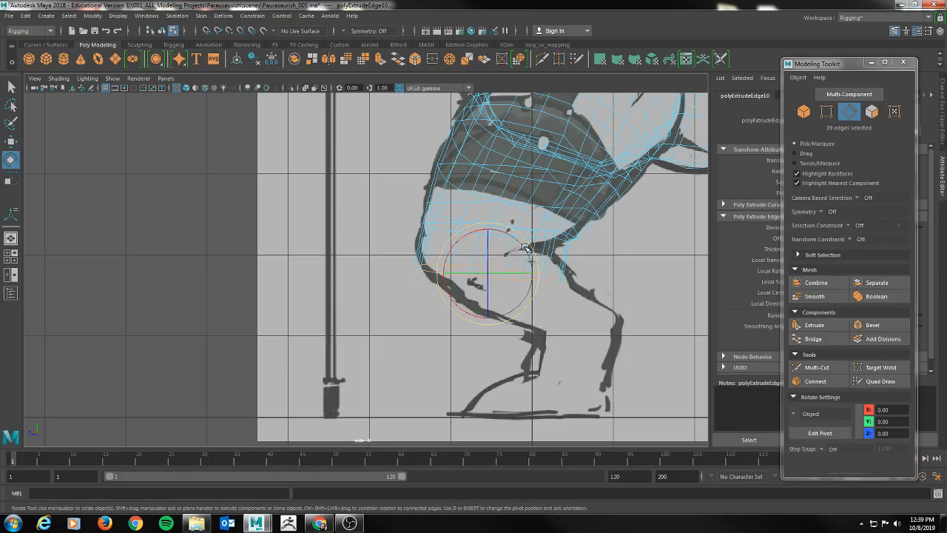
left_click_drag(529, 244, 502, 224)
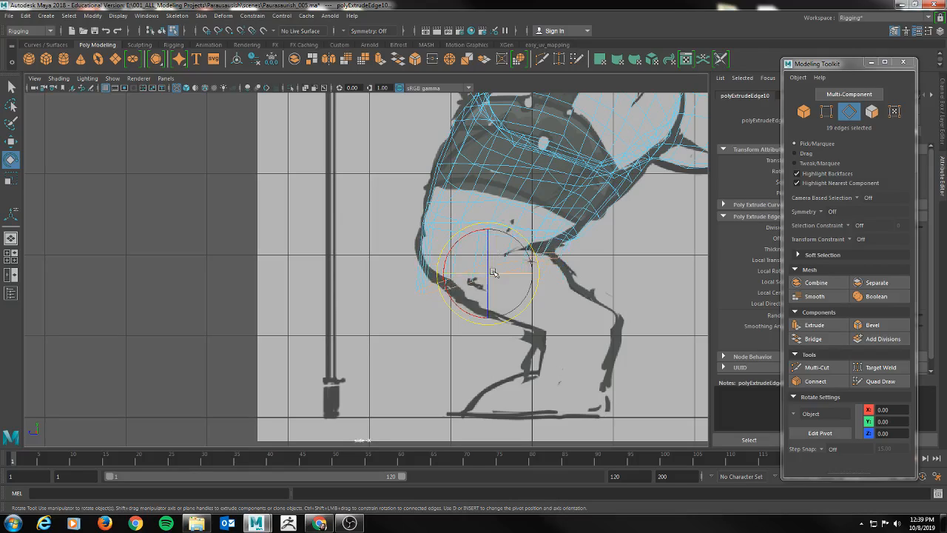
key("q")
key("w")
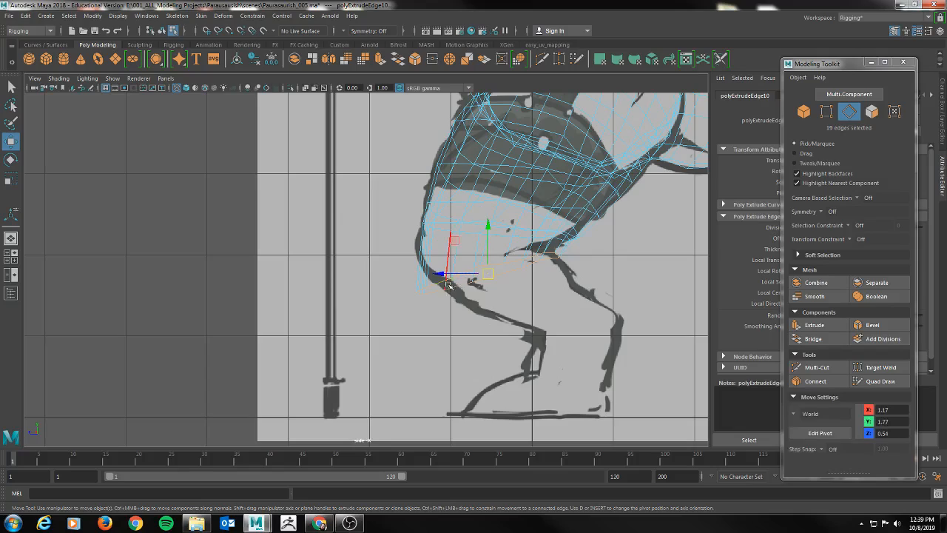
right_click(433, 287)
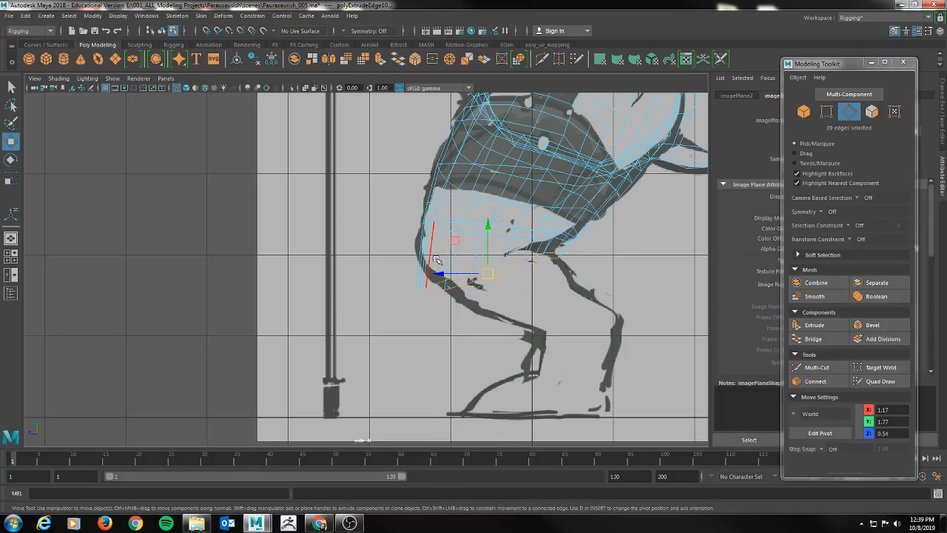
Step: Turn off soft selection and reposition individual border vertices along the leg's bottom opening in the side view to even out its edge
right_click_drag(439, 267, 396, 283)
left_click_drag(442, 313, 423, 271)
key("b")
left_click_drag(438, 307, 480, 268)
left_click(480, 269)
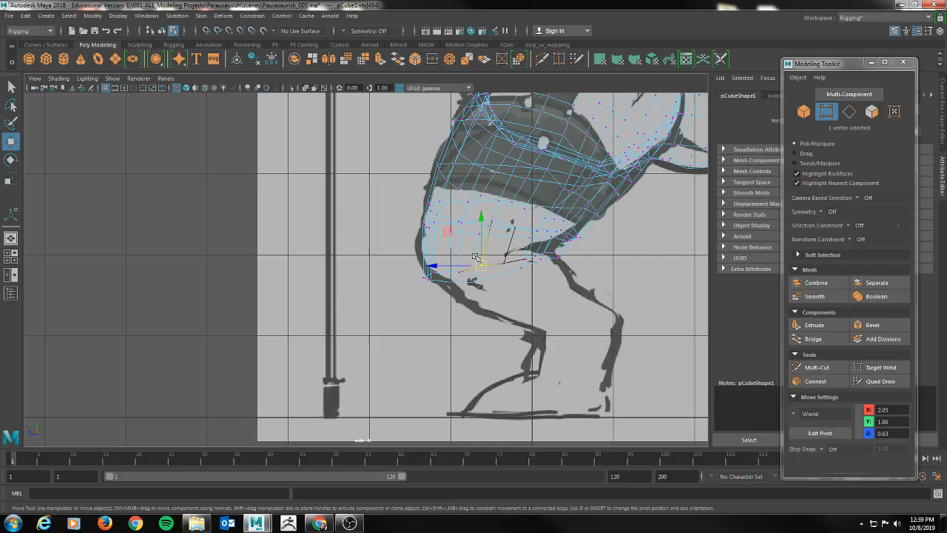
left_click_drag(480, 269, 477, 276)
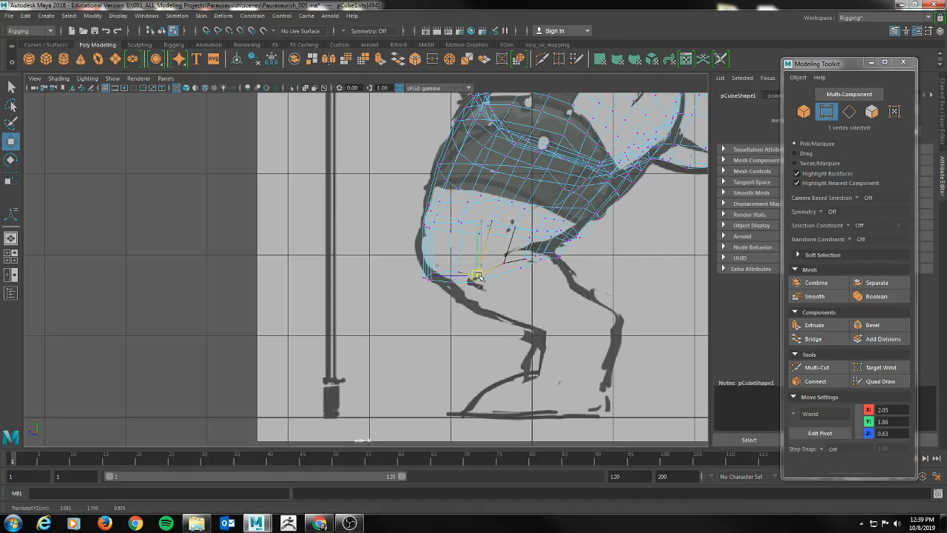
left_click(505, 264)
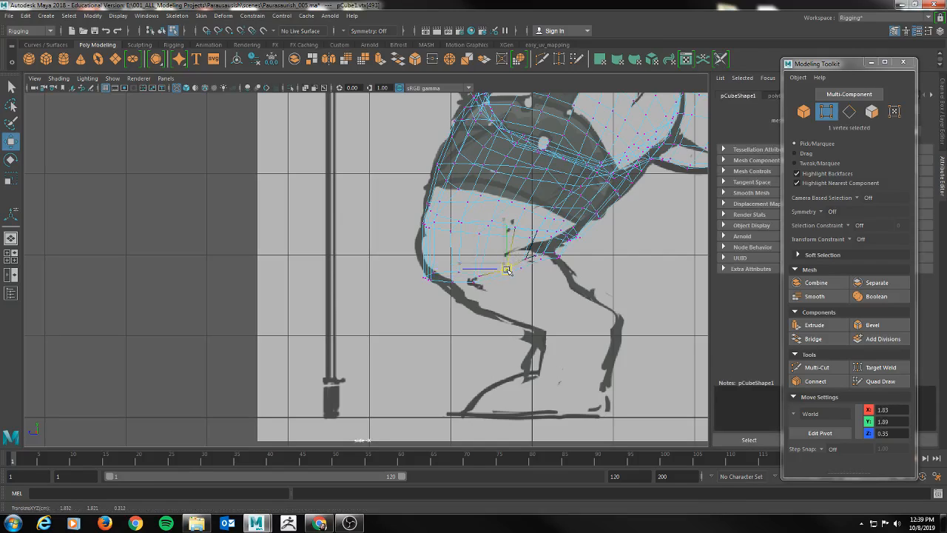
left_click(459, 275)
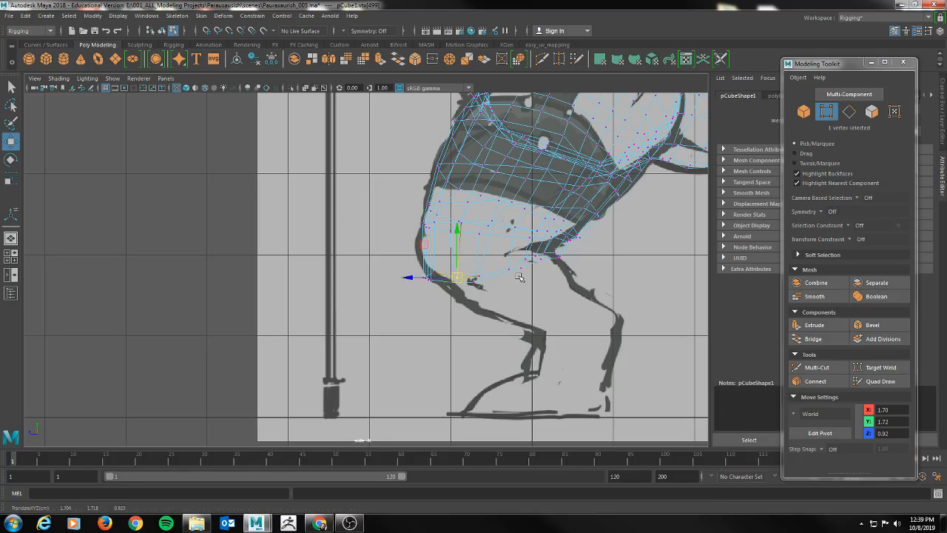
Step: Insert two edge loops around the leg just above its bottom opening with Multi-Cut, working in shaded display
key("5")
right_click_drag(444, 239, 490, 246)
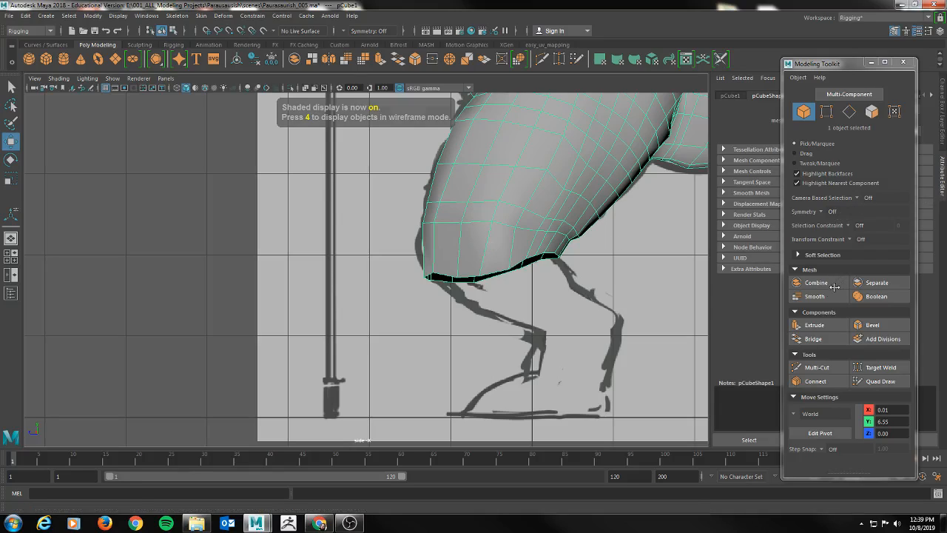
left_click(817, 366)
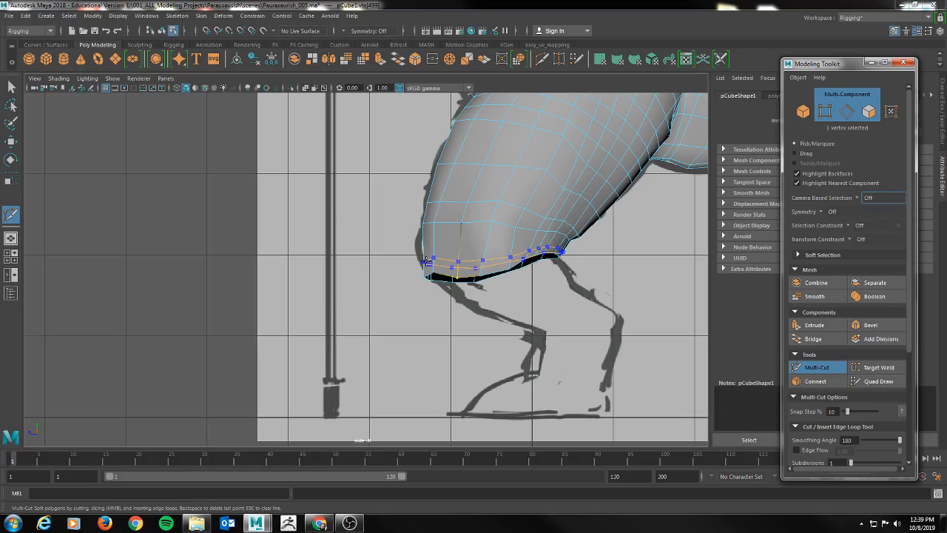
left_click(426, 262, "ctrl")
left_click(422, 235, "ctrl")
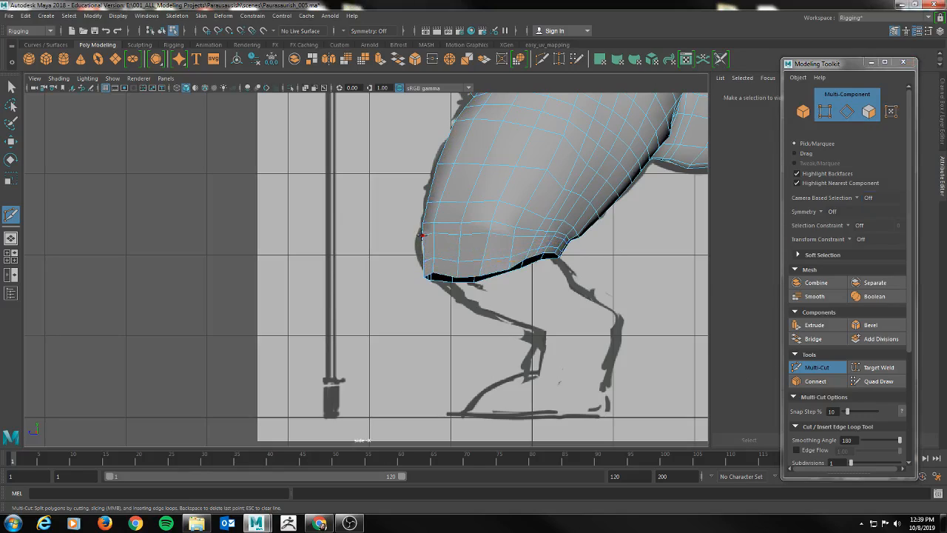
Step: Select the faces at the front of the knee and move them forward to bulge out the kneecap
key("q")
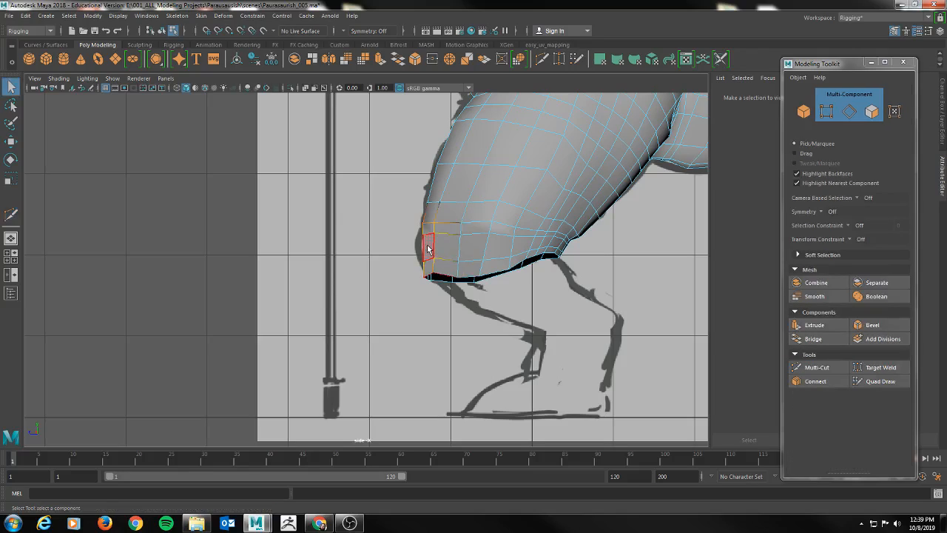
key("w")
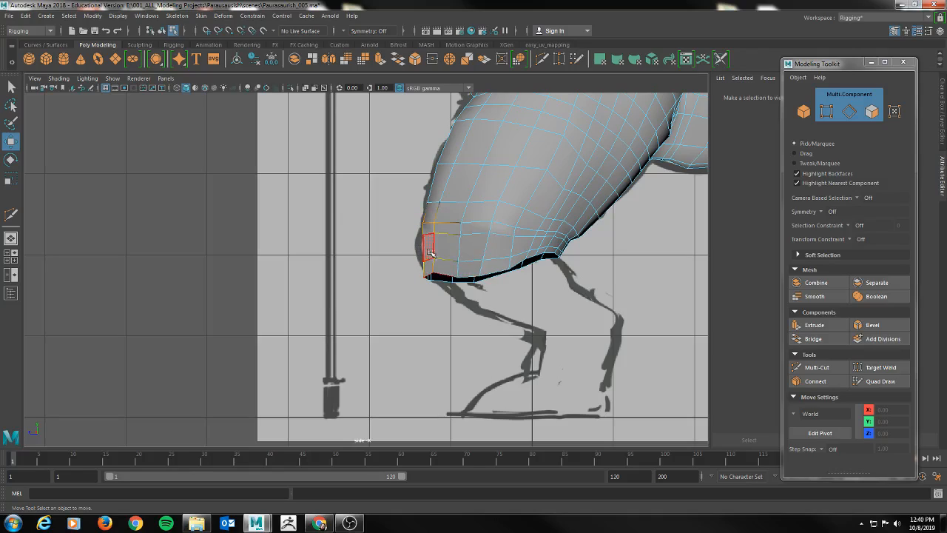
left_click(428, 248)
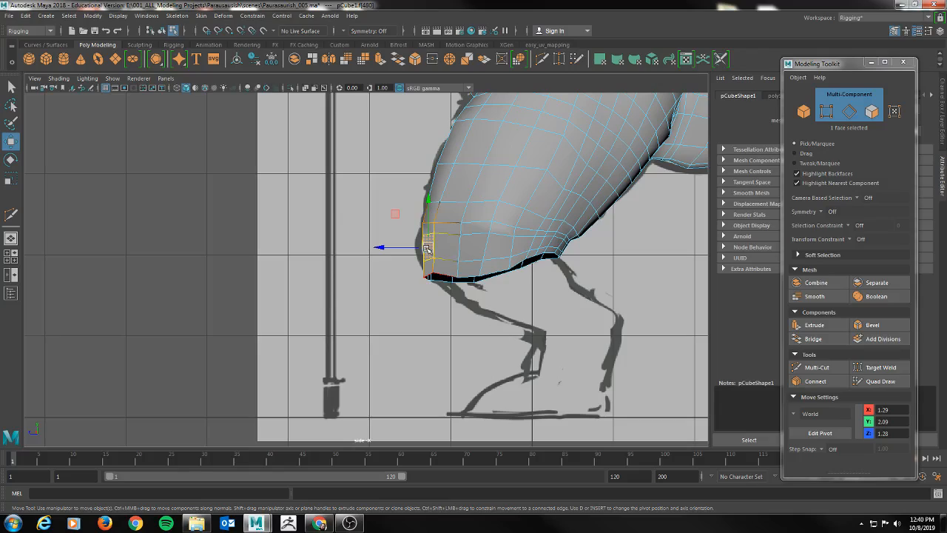
left_click(445, 251, "shift")
left_click_drag(442, 248, 429, 247)
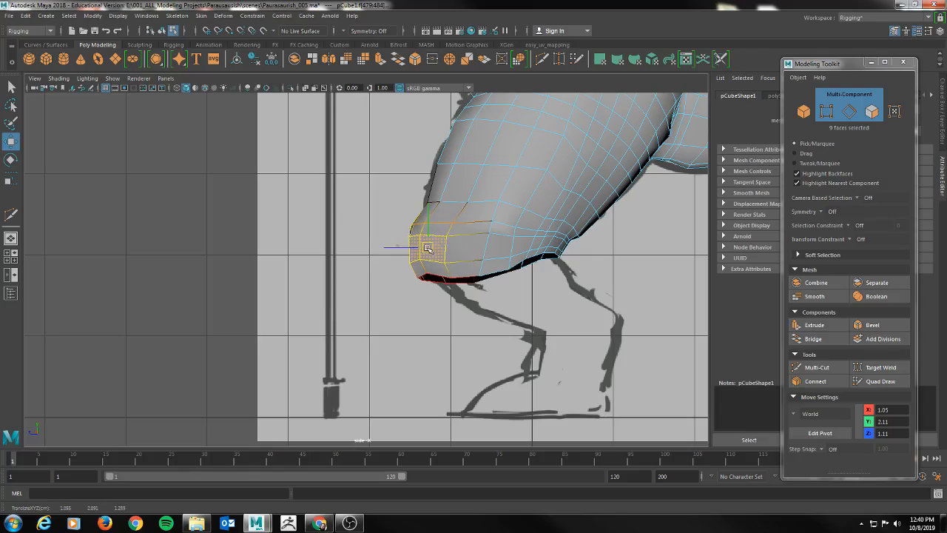
Step: Extrude the border edge loop of the leg opening downward, then shift it backward and rotate it to follow the reference shin
right_click_drag(496, 251, 536, 226)
right_click(464, 278)
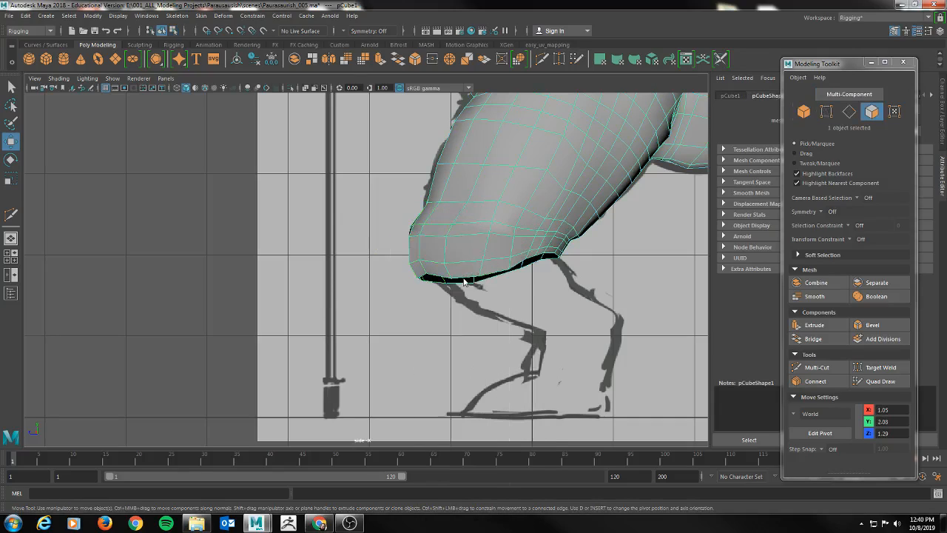
key("F10")
double_click(464, 278)
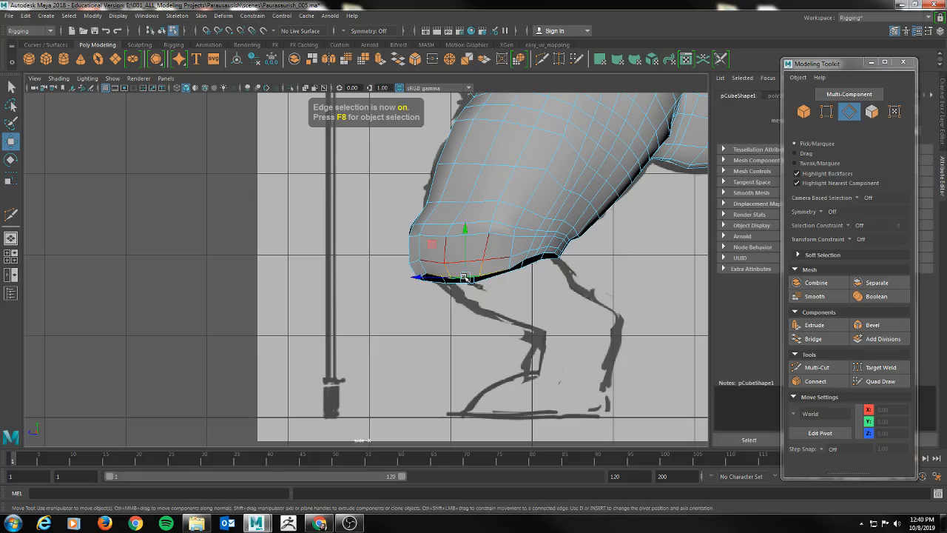
key("ctrl+e")
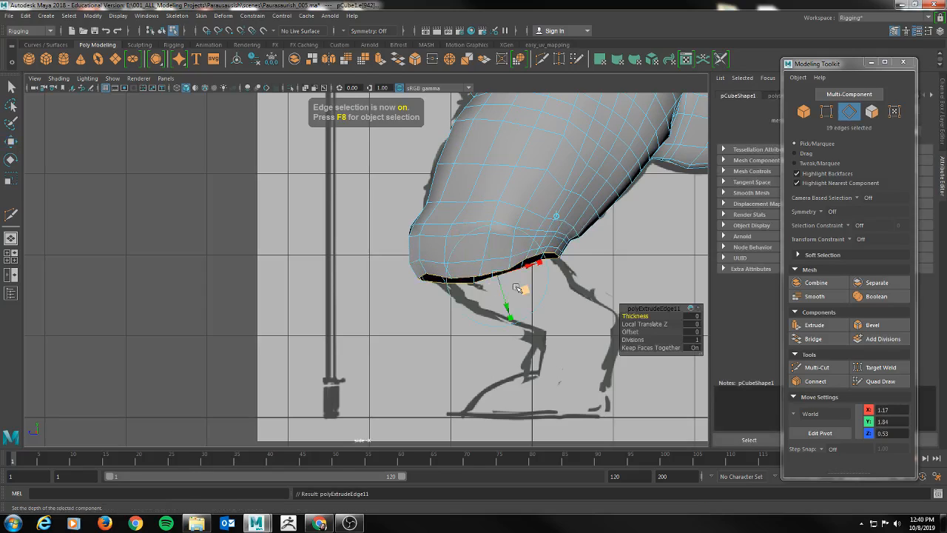
left_click_drag(509, 310, 518, 329)
key("w")
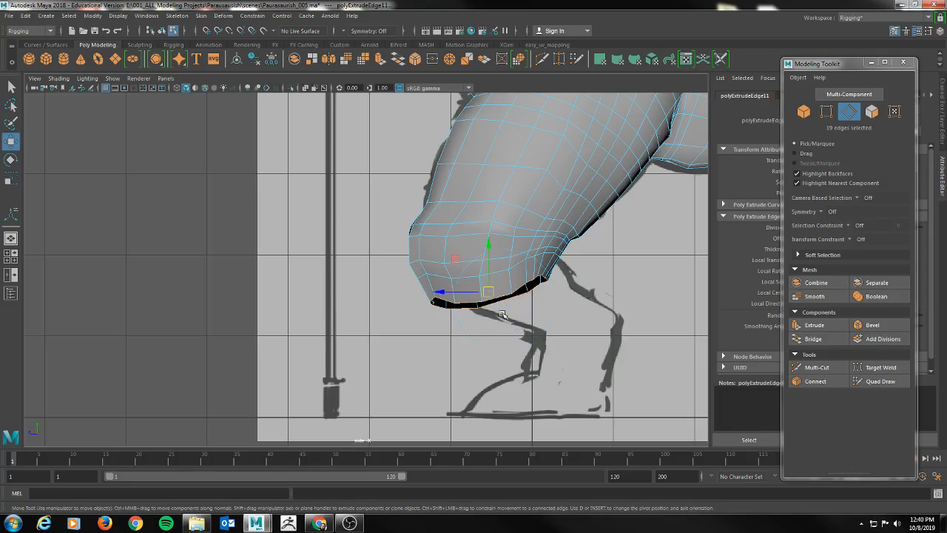
left_click_drag(484, 289, 513, 291)
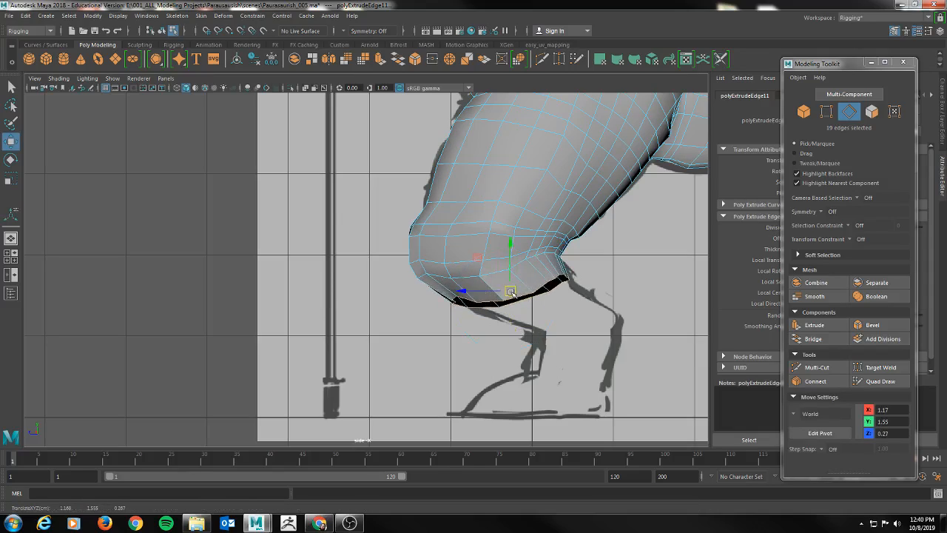
key("e")
left_click_drag(546, 254, 542, 252)
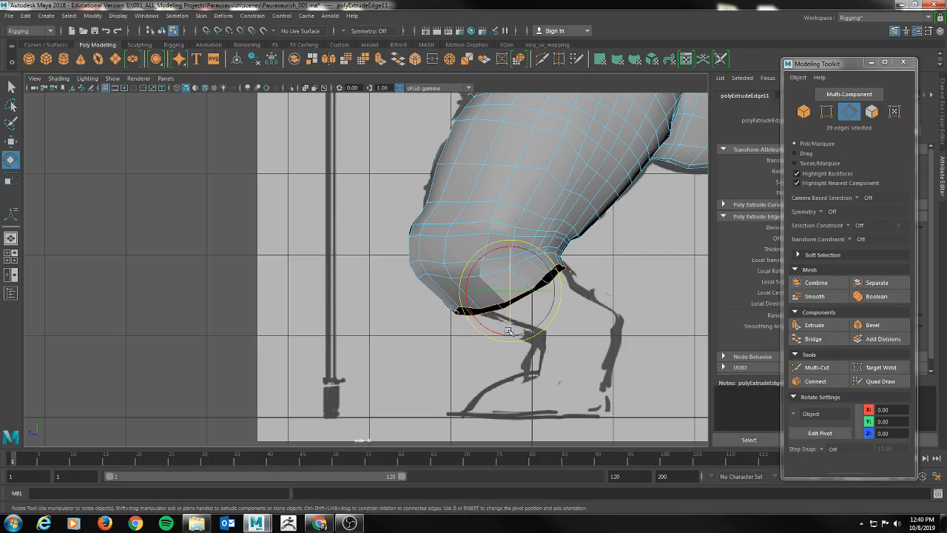
Step: Select the front edges of the extruded border and move them back onto the shin outline of the side reference
key("q")
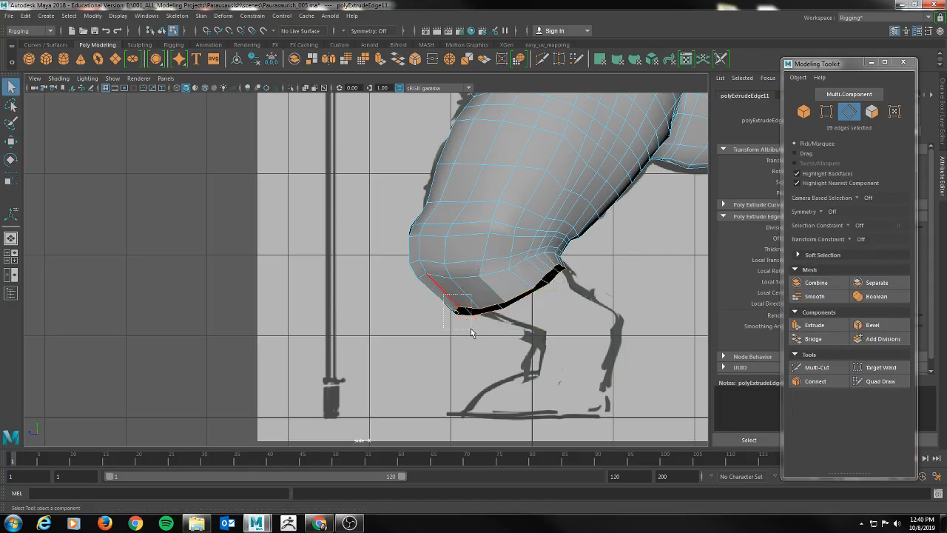
left_click_drag(470, 333, 461, 328)
key("w")
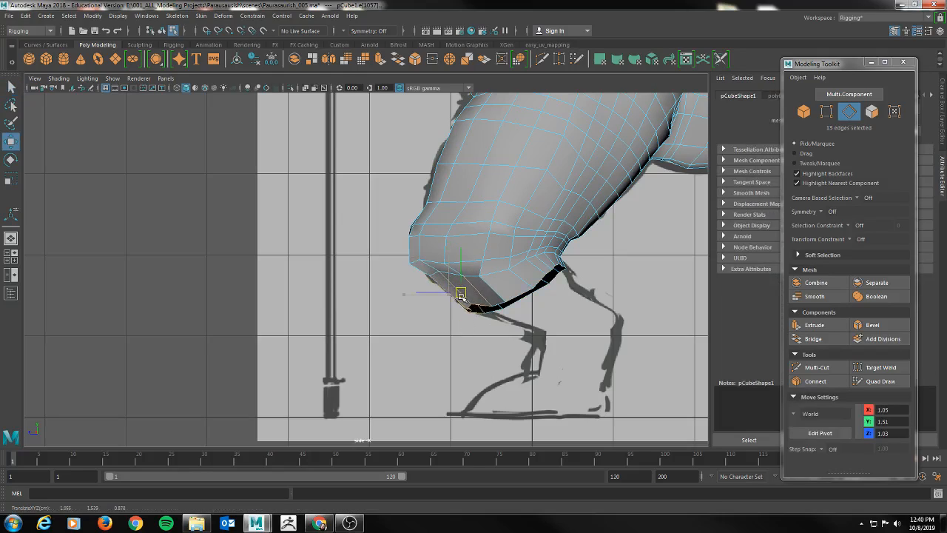
key("e")
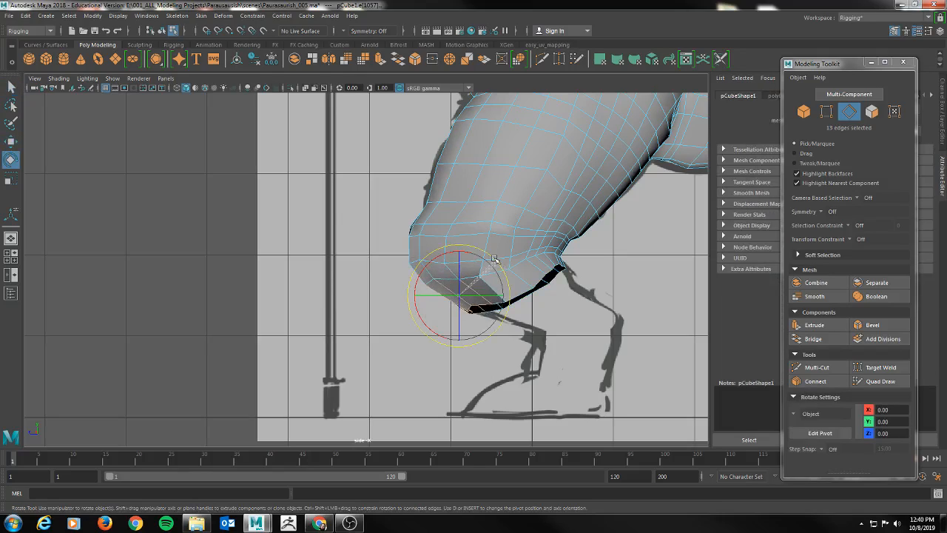
key("q")
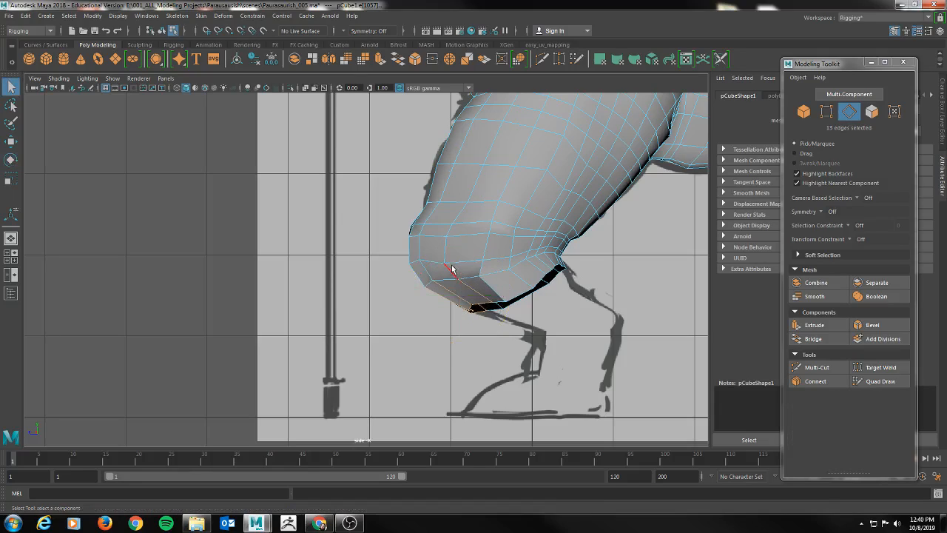
key("4")
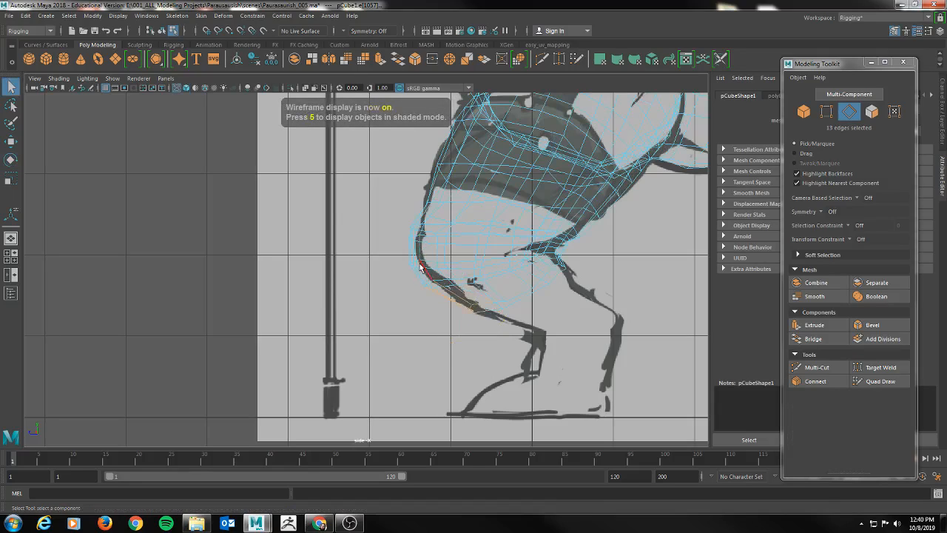
key("5")
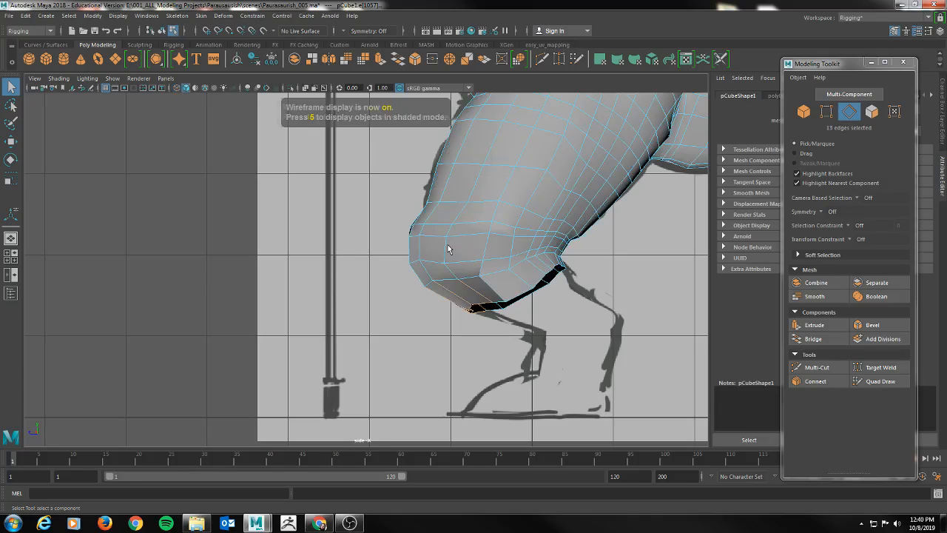
Step: Inspect the leg's shape in perspective and compare it with the front reference drawing in wireframe display
mouse_move(449, 252)
right_mouse_down()
mouse_move(448, 264)
mouse_move(491, 224)
right_mouse_up()
key("space")
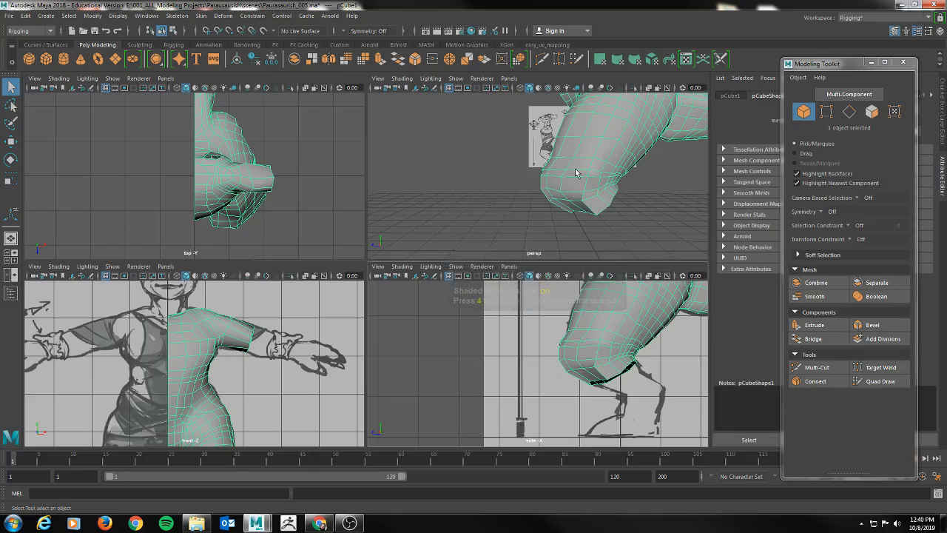
key("space")
left_click_drag(469, 190, 513, 238, "alt")
key("space")
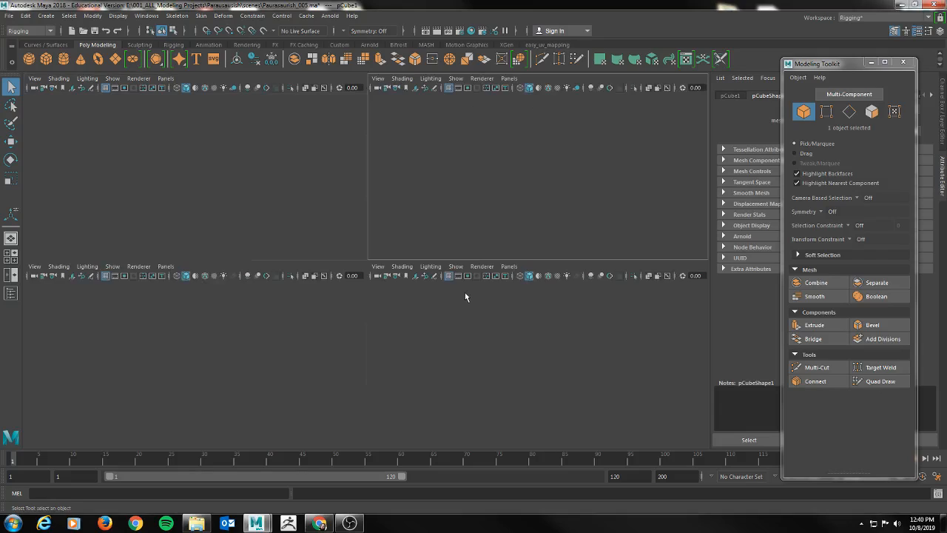
key("space")
middle_click_drag(299, 394, 252, 179, "alt")
middle_click_drag(326, 362, 327, 329, "alt")
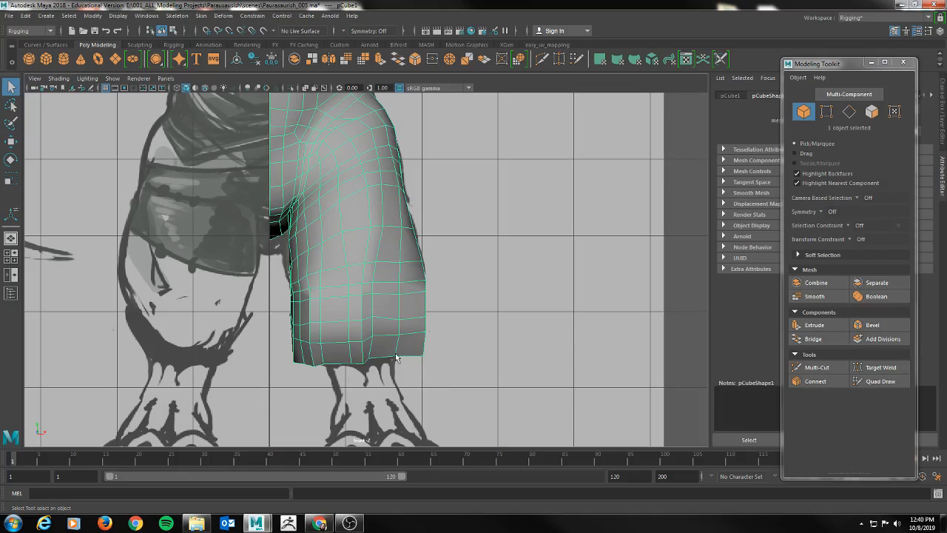
key("5")
key("4")
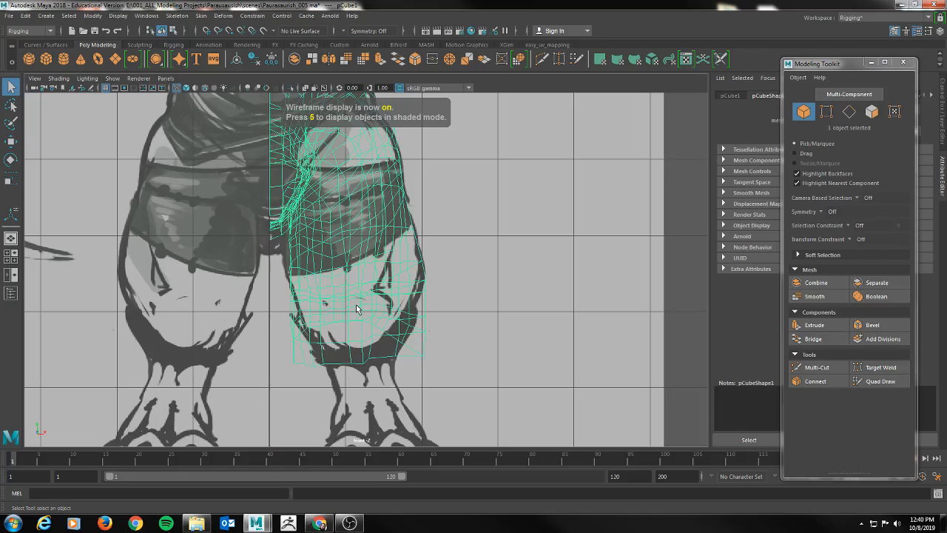
Step: Select a block of eight faces at the front of the knee, extrude them and move the new faces to shape the kneecap
key("F11")
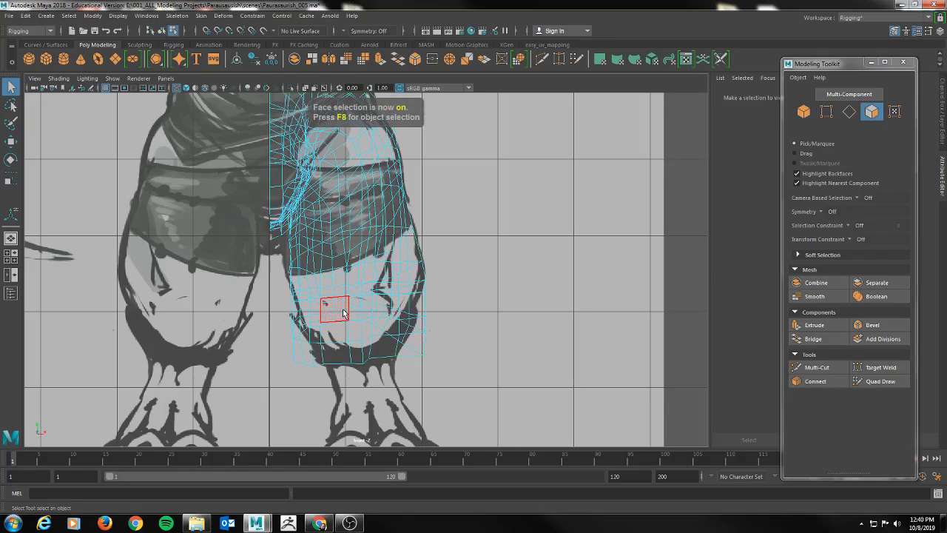
left_click(343, 313)
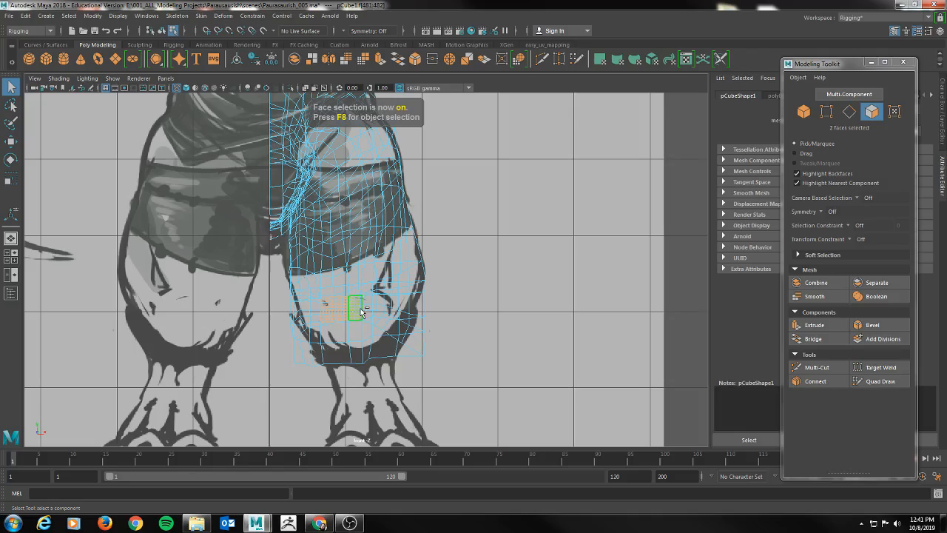
key("5")
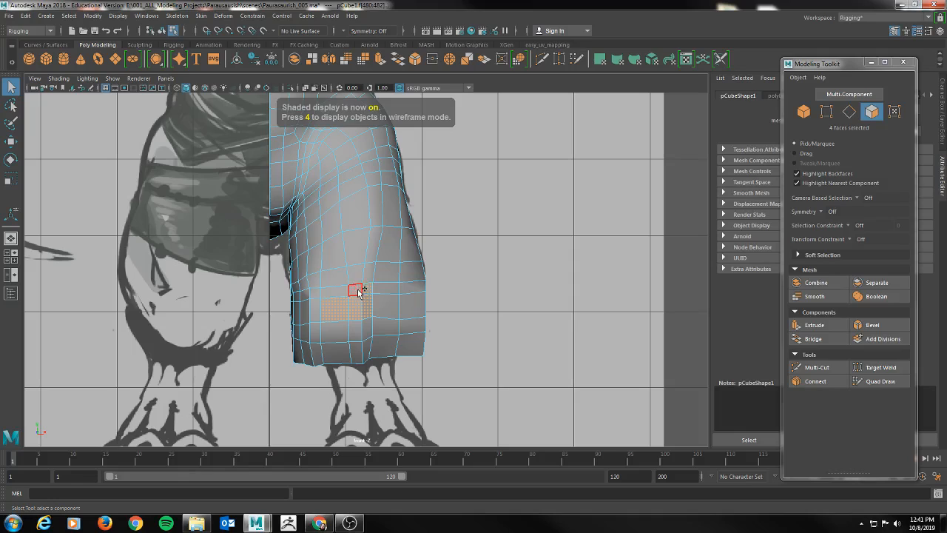
left_click(339, 293, "shift")
key("space")
key("space")
left_click_drag(566, 234, 511, 240, "alt")
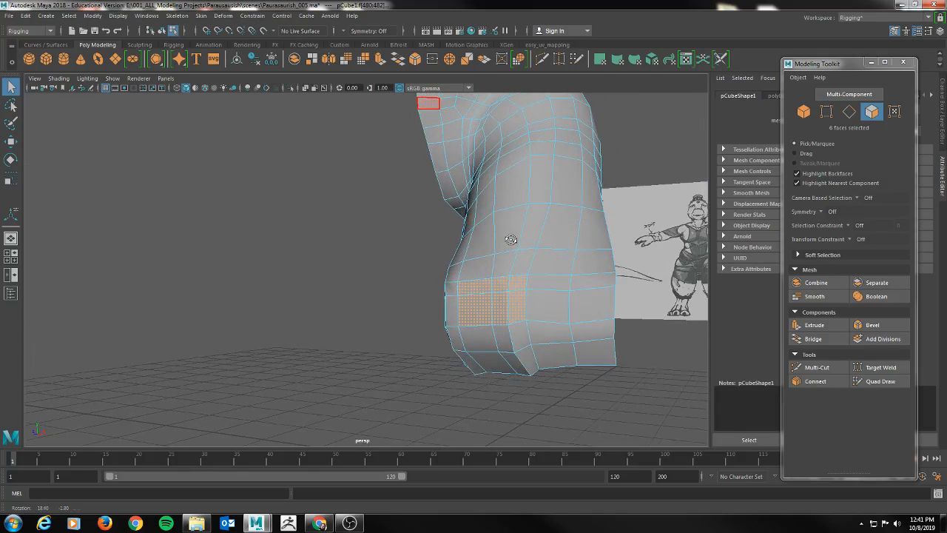
left_click(546, 285, "shift")
left_click(548, 307, "shift")
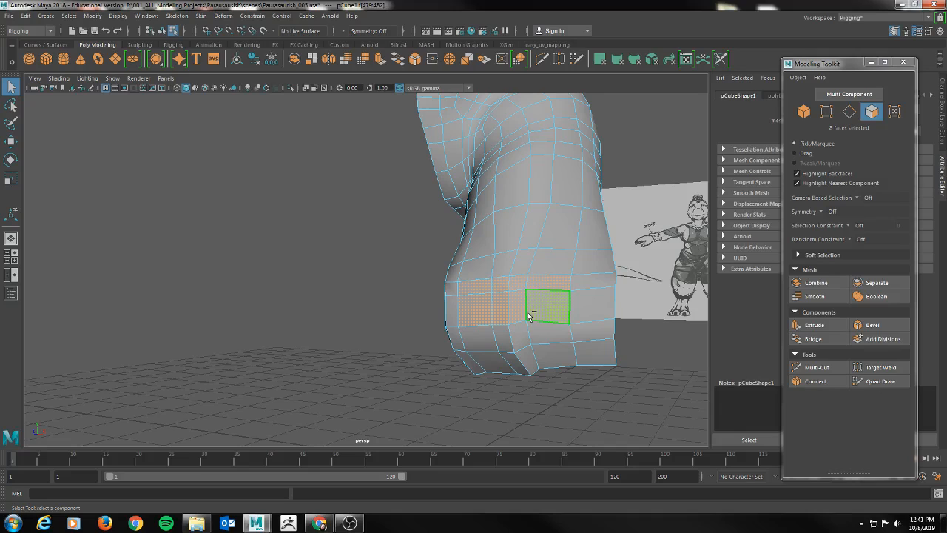
left_click_drag(544, 283, 442, 351, "alt")
key("ctrl+e")
key("w")
left_click_drag(381, 332, 442, 361)
key("q")
right_click_drag(453, 303, 497, 231)
Step: Extrude the border edge loop of the leg opening and move it down and back along the shin of the side reference
left_click_drag(493, 303, 410, 272, "alt")
right_click_drag(396, 260, 392, 215)
double_click(396, 260)
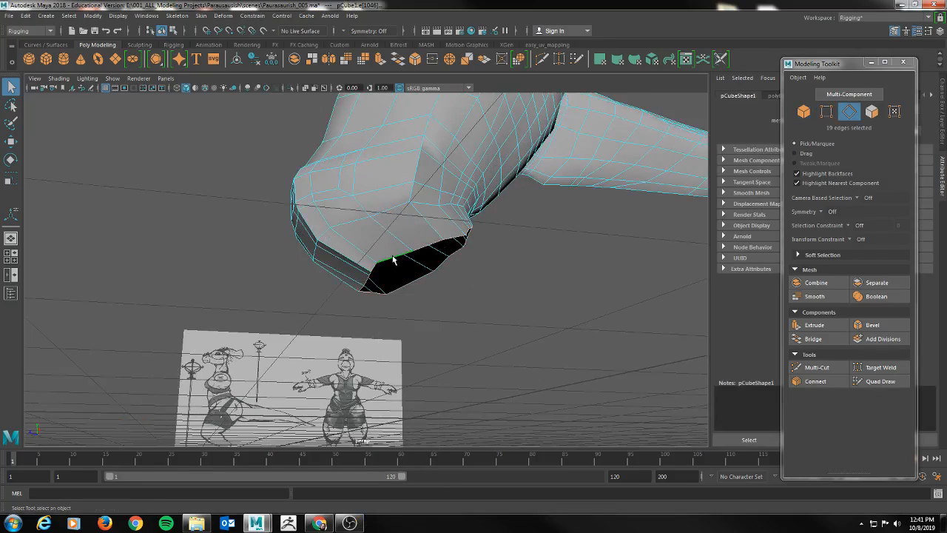
key("space")
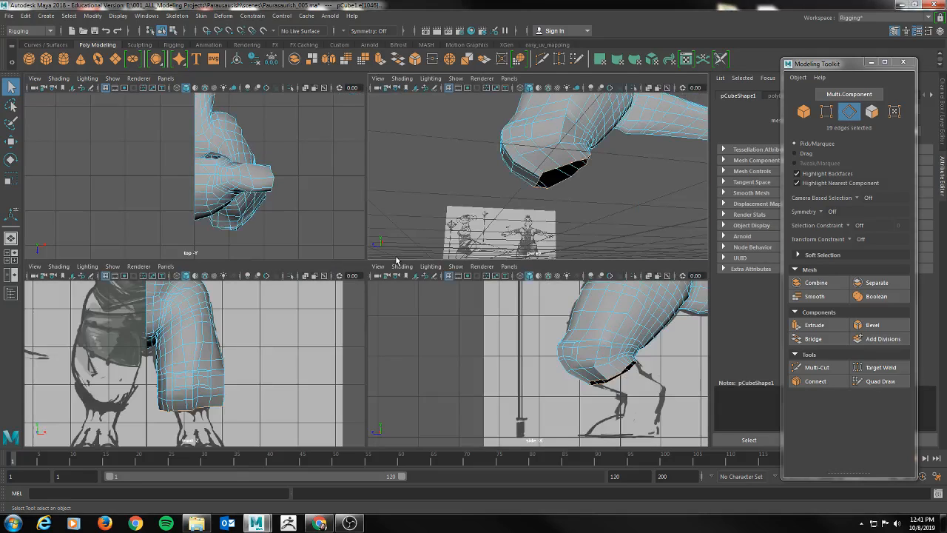
key("space")
key("ctrl+e")
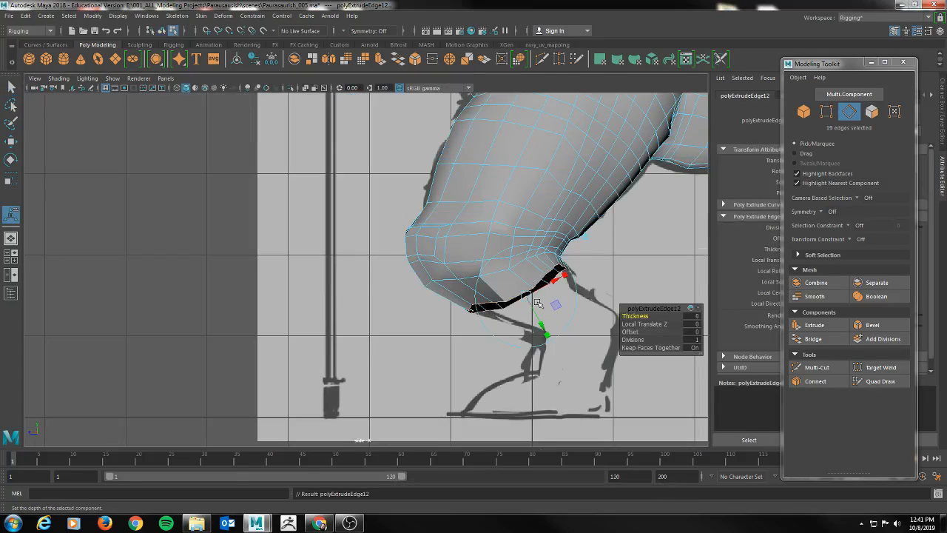
key("t")
left_click_drag(520, 289, 566, 315)
key("w")
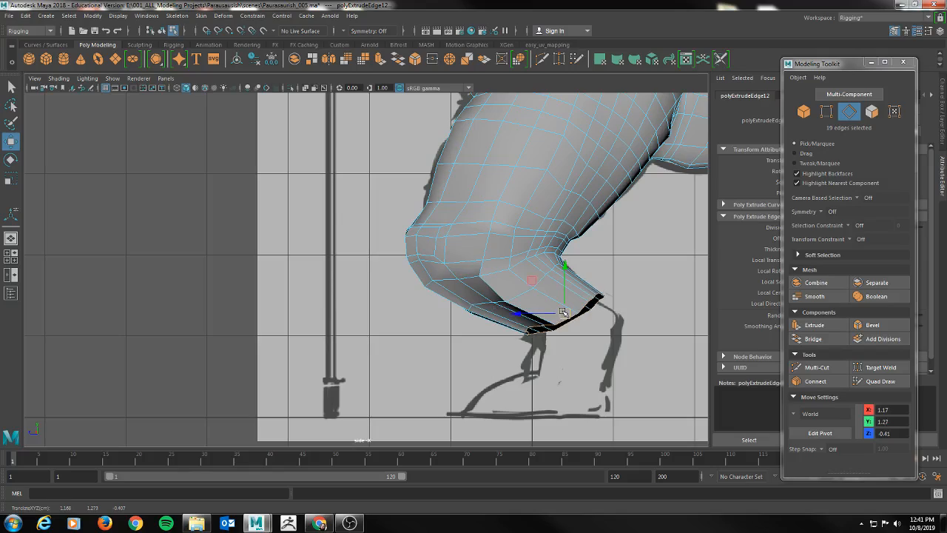
Step: Return to object mode and even out the extruded kneecap and surrounding surface with the Relax sculpting tool
right_click_drag(496, 220, 530, 205)
key("space")
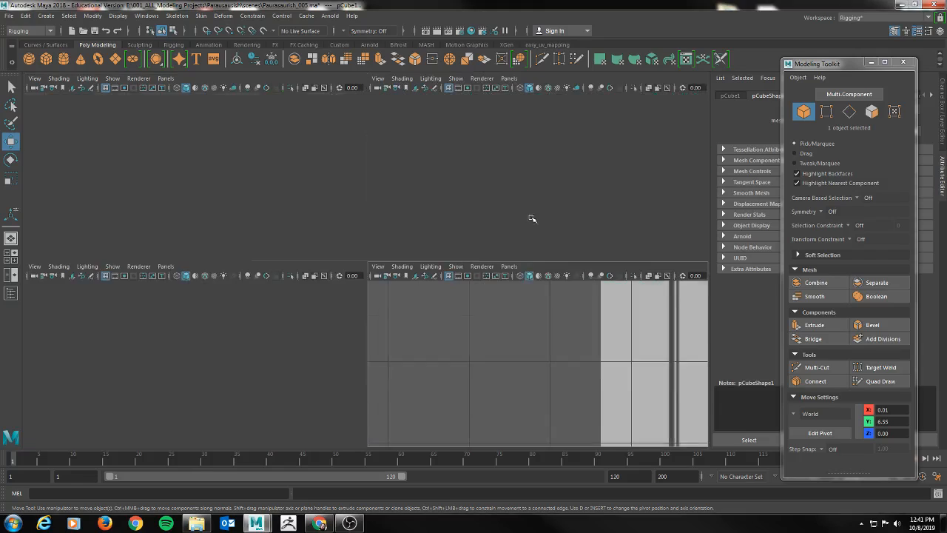
key("space")
left_click_drag(537, 166, 467, 246, "alt")
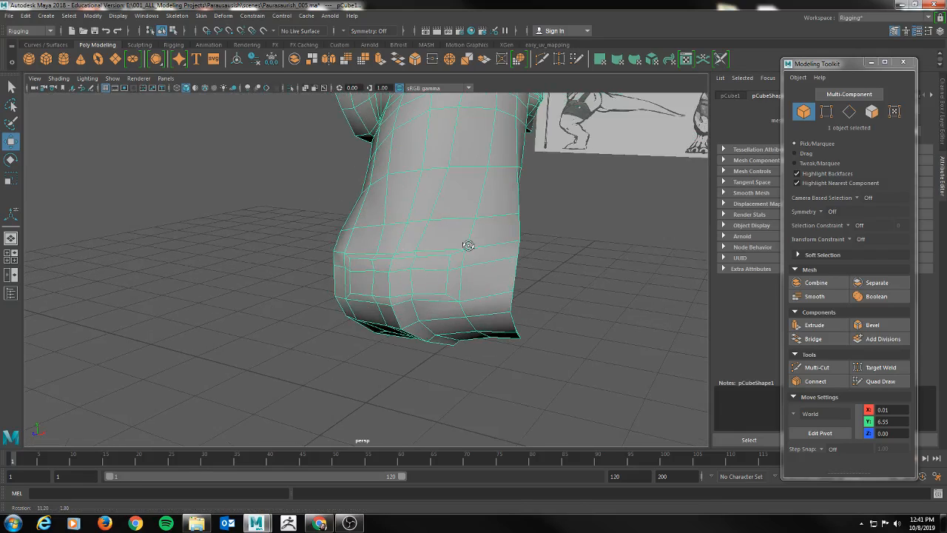
left_click(141, 45)
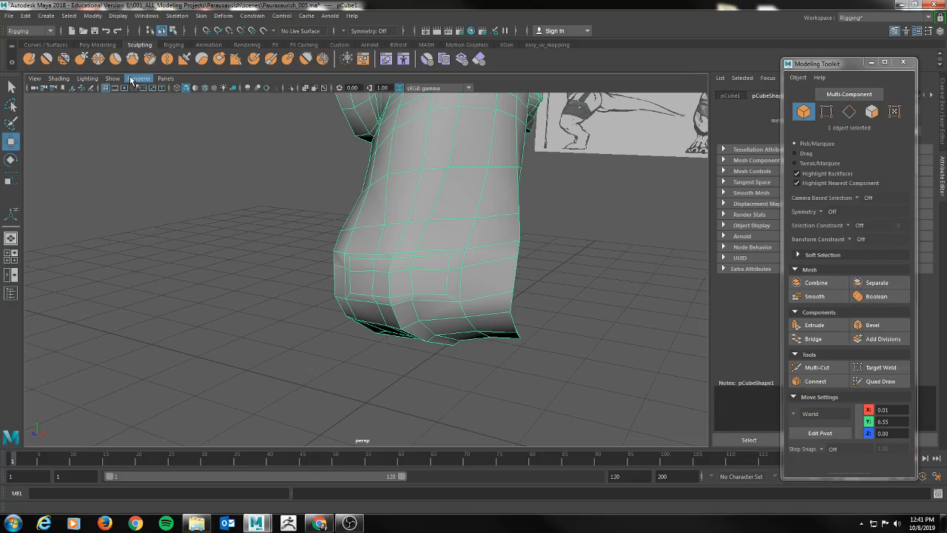
left_click(65, 58)
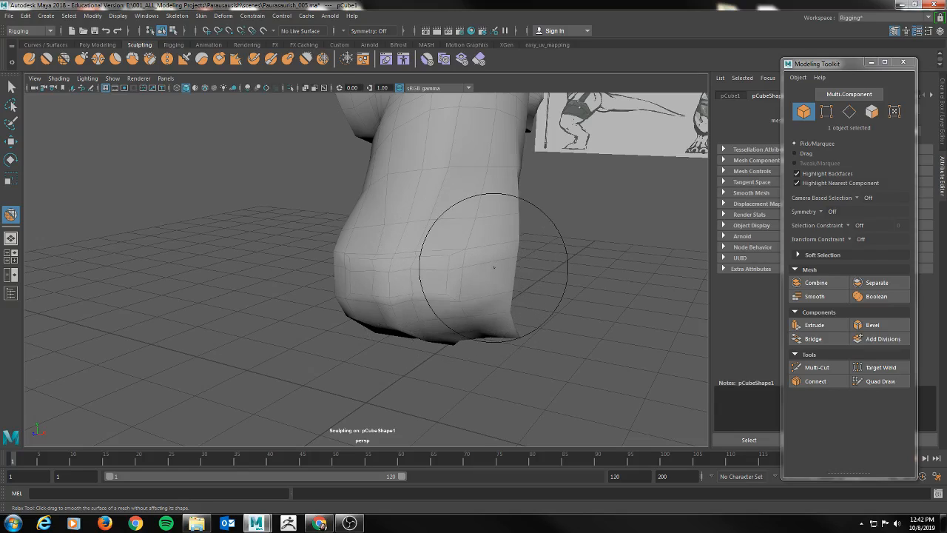
mouse_move(498, 249)
left_mouse_down("shift")
mouse_move(500, 266)
mouse_move(498, 236)
mouse_move(484, 274)
mouse_move(504, 334)
mouse_move(432, 307)
left_mouse_up("shift")
mouse_move(402, 274)
left_mouse_down("shift")
mouse_move(449, 267)
mouse_move(353, 256)
mouse_move(417, 296)
mouse_move(407, 279)
mouse_move(360, 274)
mouse_move(445, 270)
left_mouse_up("shift")
mouse_move(337, 272)
left_mouse_down()
mouse_move(332, 281)
mouse_move(302, 270)
mouse_move(322, 264)
mouse_move(338, 222)
mouse_move(194, 229)
left_mouse_up()
left_click_drag(374, 246, 404, 256, "alt")
Step: Pull the outer side of the knee and lower thigh outward to the front reference outline with the Grab tool
key("space")
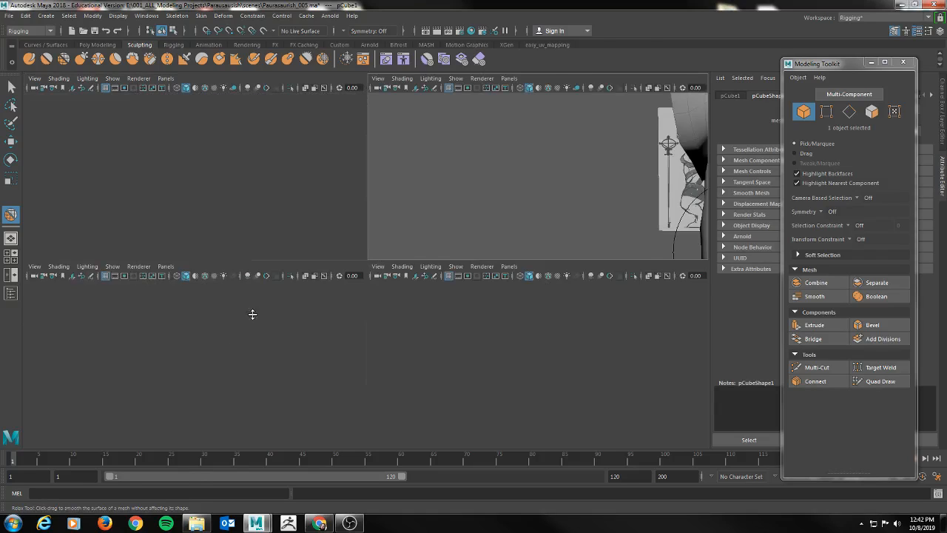
key("space")
mouse_move(399, 302)
left_mouse_down()
mouse_move(381, 285)
mouse_move(398, 283)
mouse_move(401, 245)
mouse_move(391, 363)
mouse_move(305, 348)
mouse_move(304, 367)
mouse_move(307, 349)
mouse_move(358, 348)
left_mouse_up()
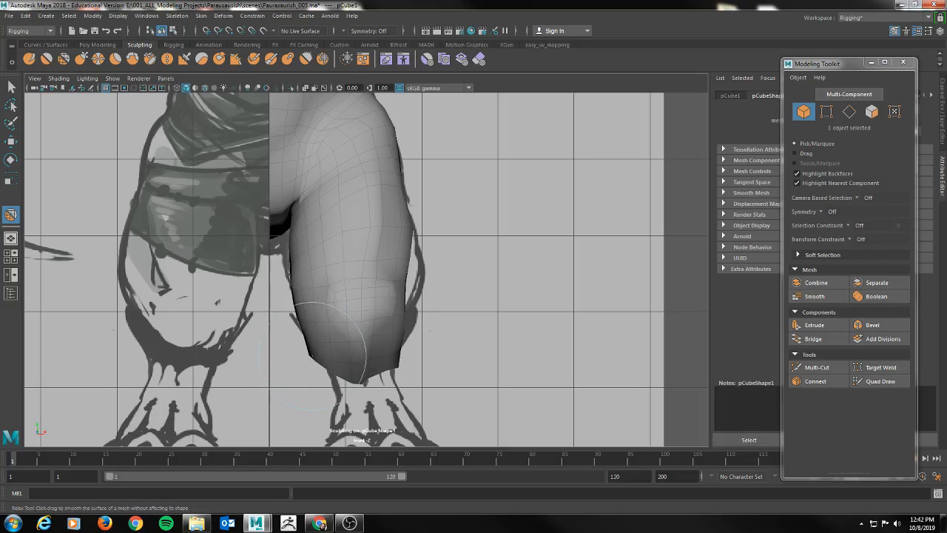
key("4")
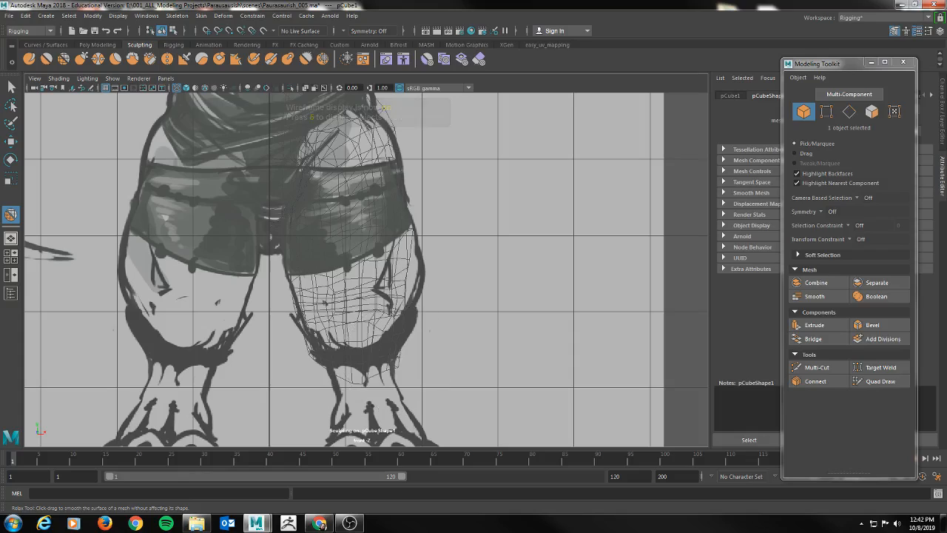
key("5")
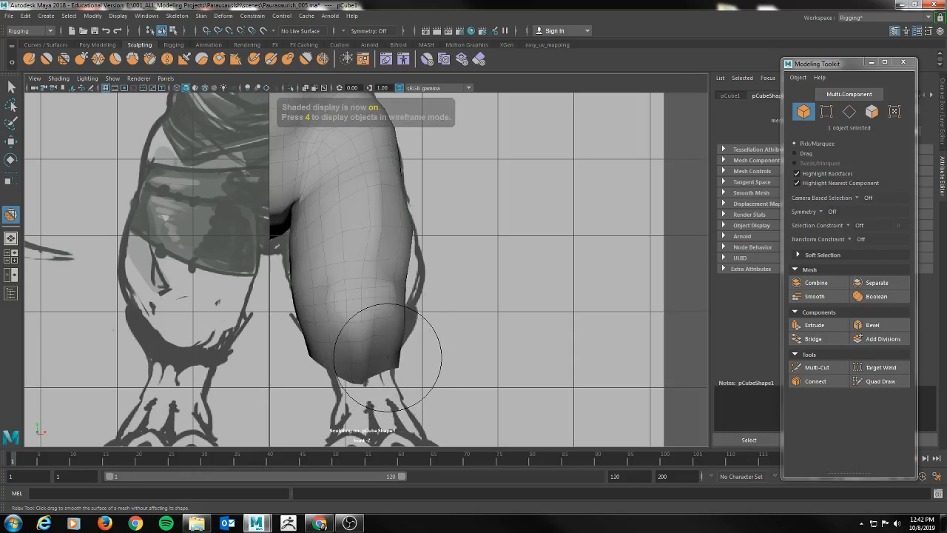
left_click(82, 59)
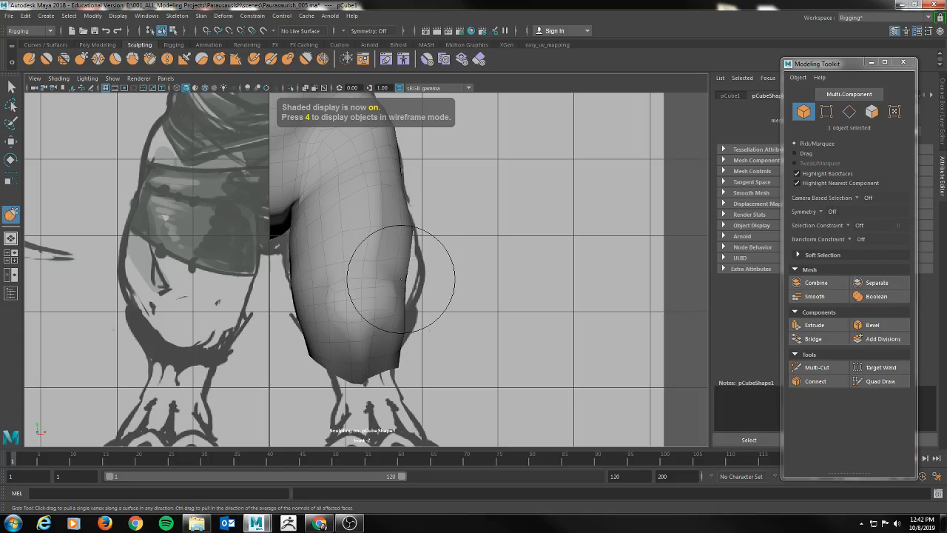
left_click_drag(403, 302, 422, 290)
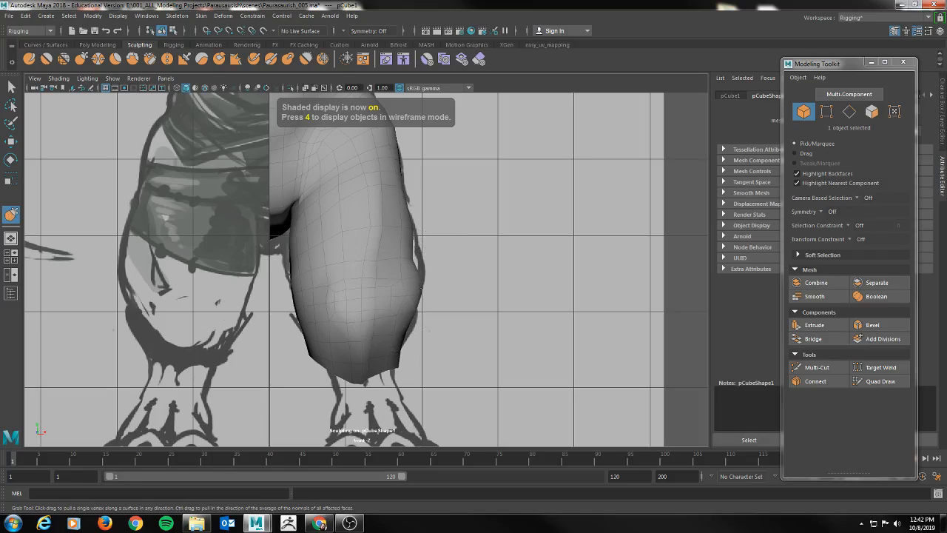
left_click_drag(412, 256, 419, 253)
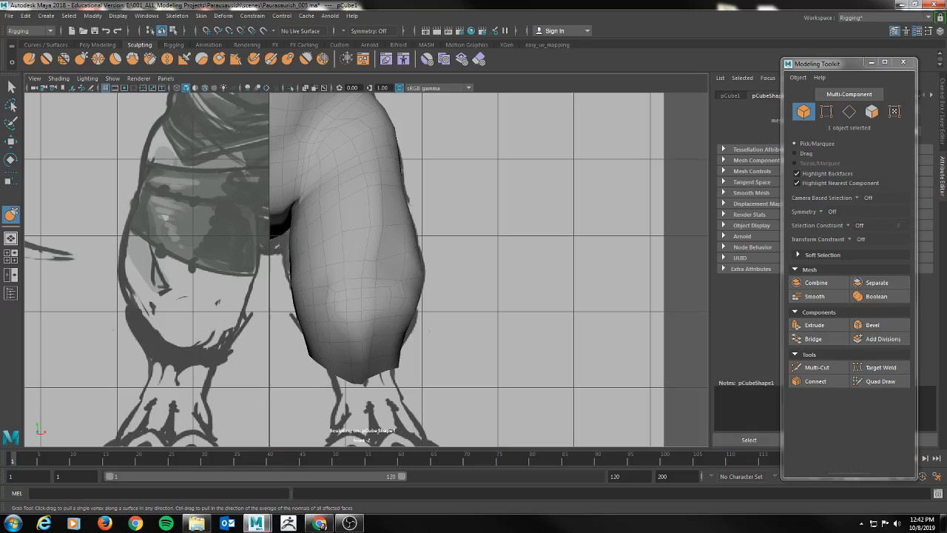
Step: Smooth the front of the knee and outer thigh, undo the last stroke, and relax the uneven area of the thigh
key("4")
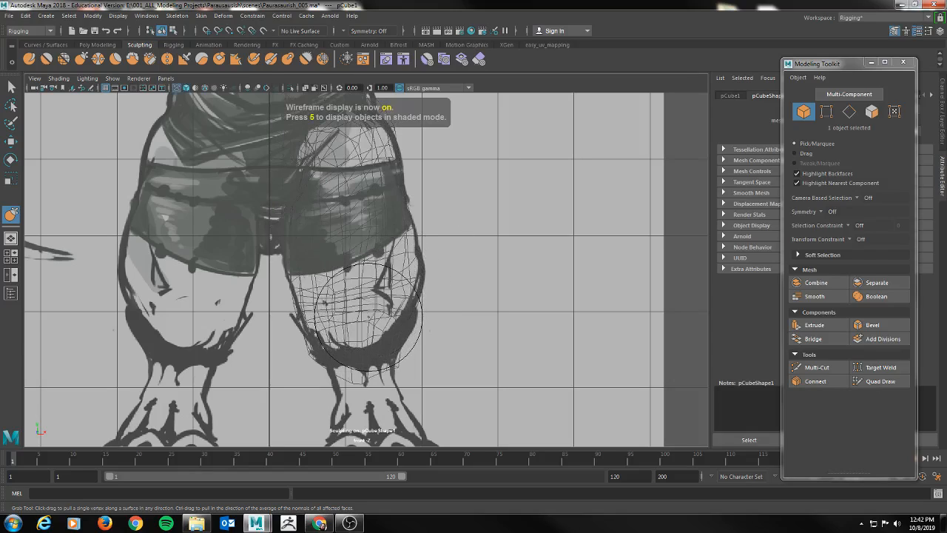
key("5")
mouse_move(356, 305)
left_mouse_down()
mouse_move(363, 341)
mouse_move(353, 346)
mouse_move(385, 346)
left_mouse_up()
left_click_drag(385, 346, 402, 308, "shift")
left_click_drag(384, 253, 382, 243, "shift")
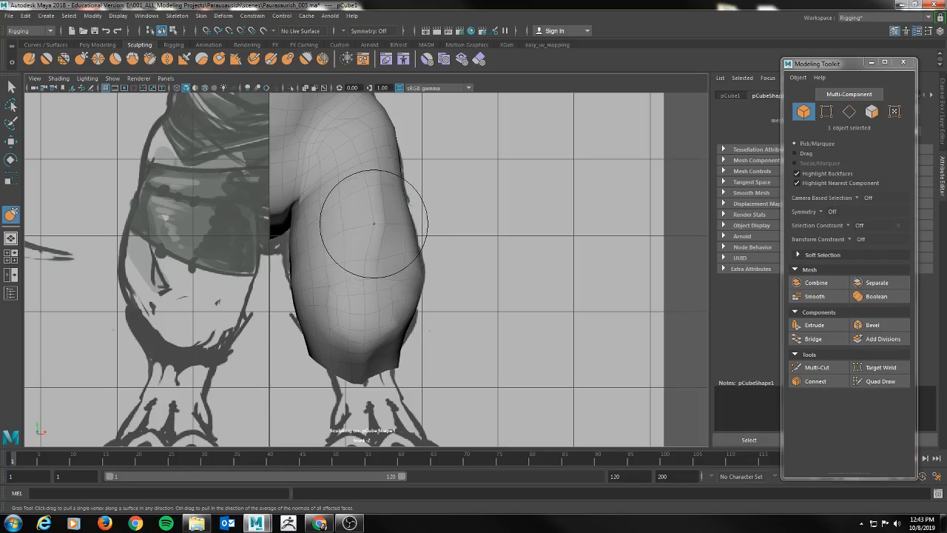
key("ctrl+z")
left_click(64, 59)
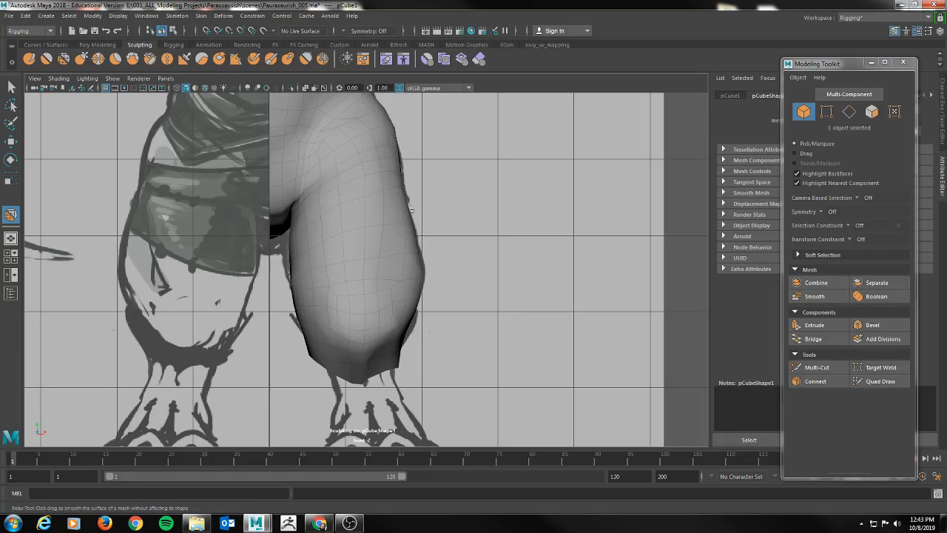
Step: Relax the surface around the thigh, knee and back of the leg while checking the form from all sides
key("space")
key("space")
scroll(499, 209, "up", 5)
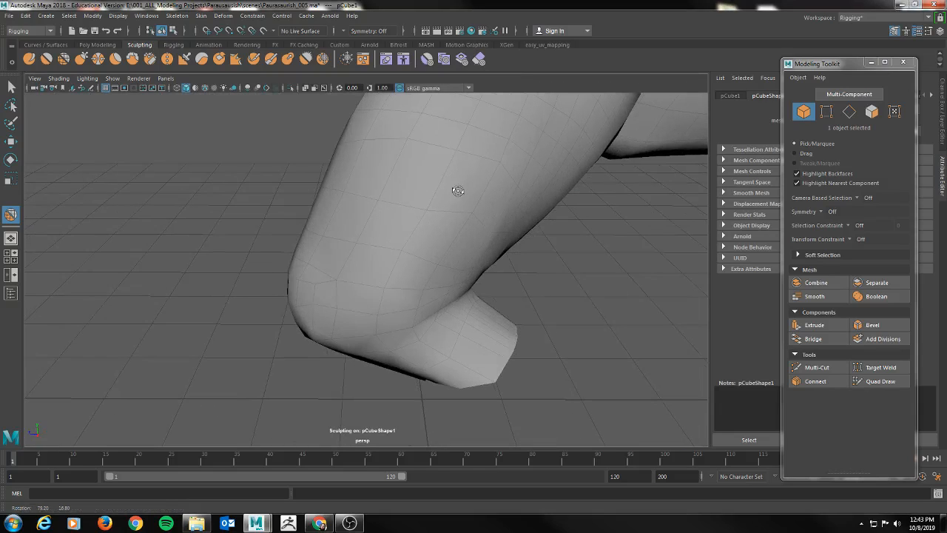
mouse_move(499, 209)
left_mouse_down("alt")
mouse_move(389, 197)
mouse_move(429, 220)
mouse_move(434, 239)
mouse_move(398, 222)
mouse_move(397, 244)
left_mouse_up("alt")
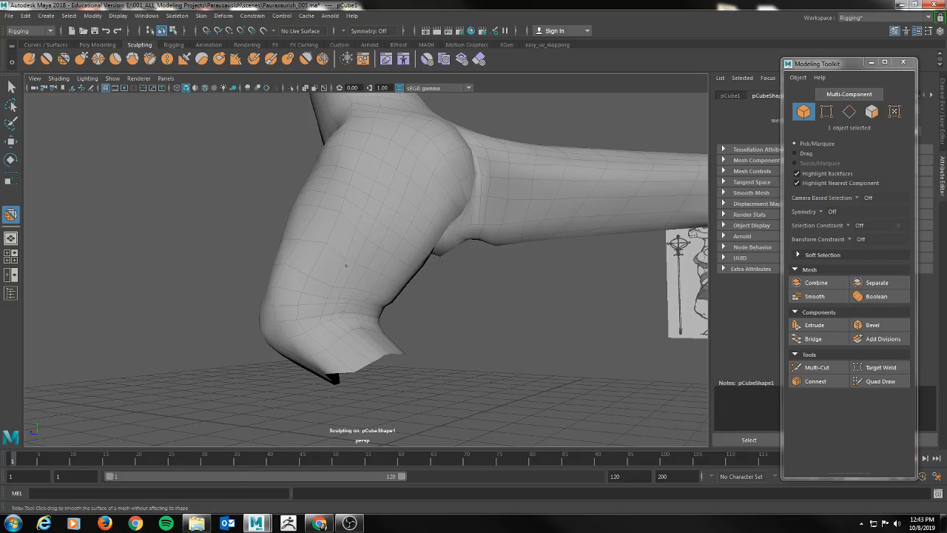
left_click_drag(320, 285, 233, 298, "alt")
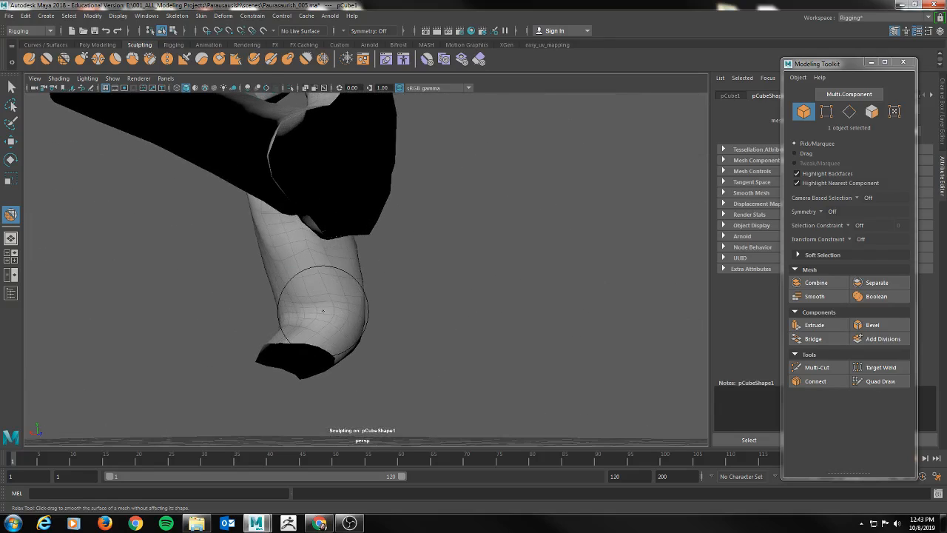
mouse_move(341, 316)
left_mouse_down("alt")
mouse_move(296, 304)
mouse_move(222, 321)
mouse_move(294, 315)
mouse_move(326, 299)
left_mouse_up("alt")
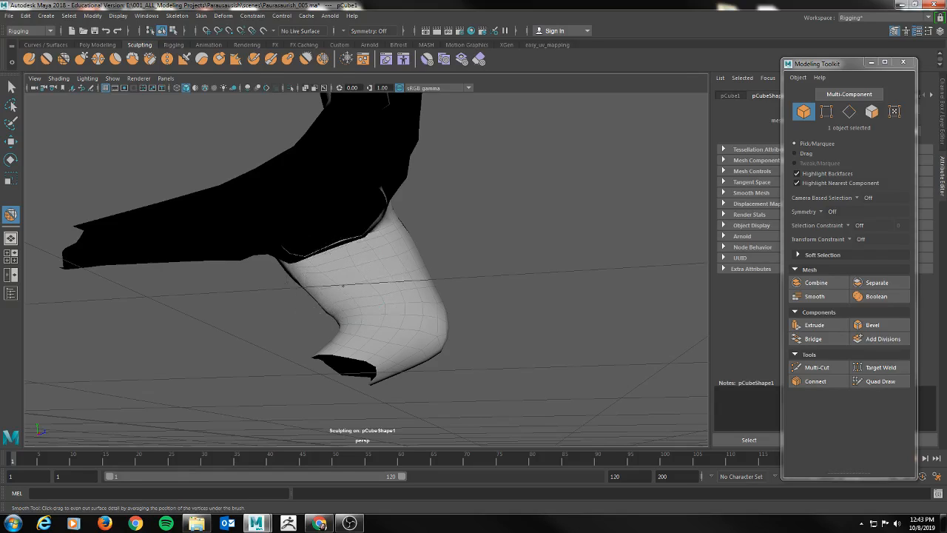
left_click_drag(341, 288, 249, 313, "alt")
Step: Pull the front contour of the thigh outward to the side reference with a resized Grab brush
key("space")
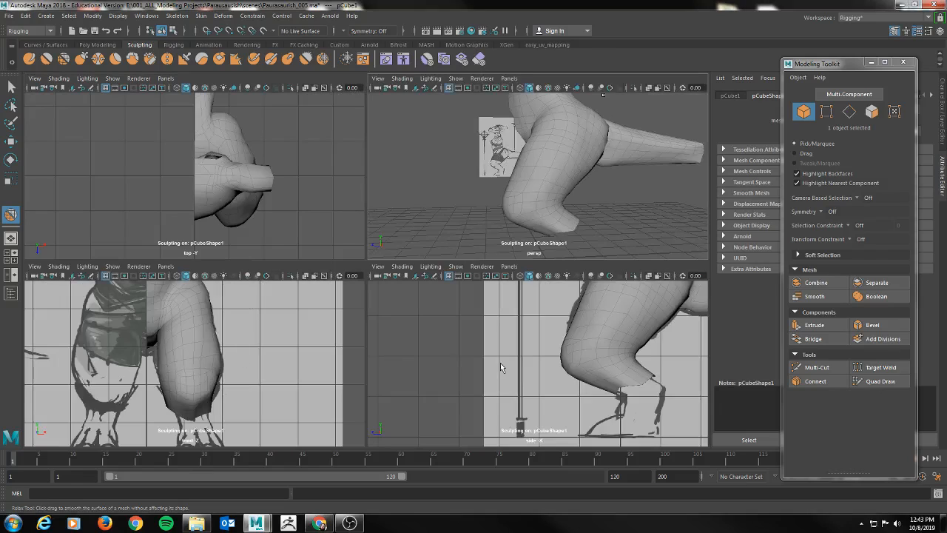
key("space")
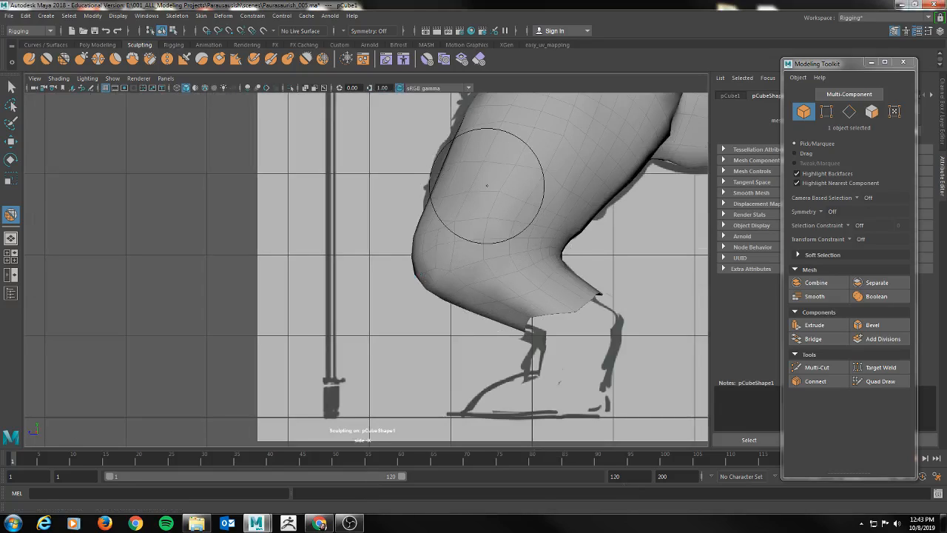
middle_click_drag(487, 186, 424, 249, "alt")
left_click(80, 60)
key("b")
mouse_move(384, 218)
left_mouse_down()
mouse_move(408, 218)
mouse_move(382, 215)
left_mouse_up()
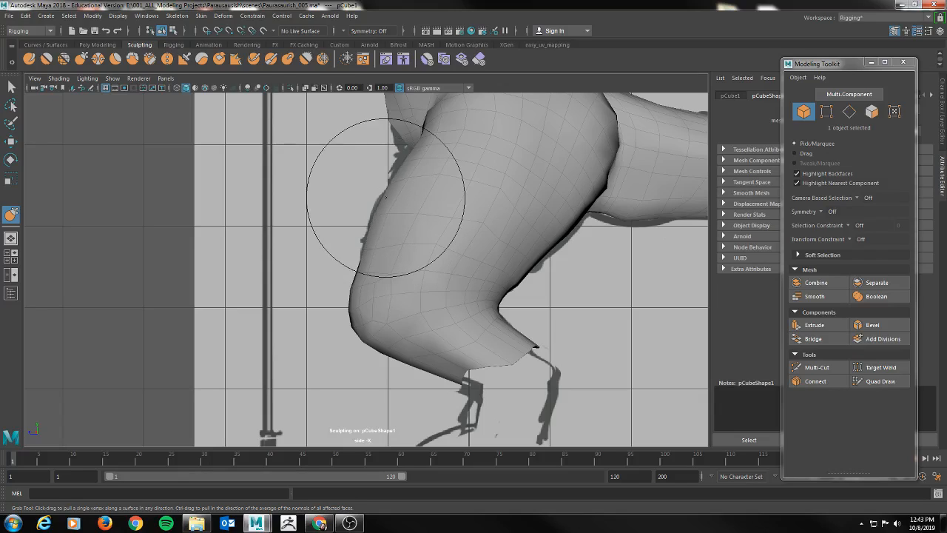
left_click_drag(398, 183, 395, 183)
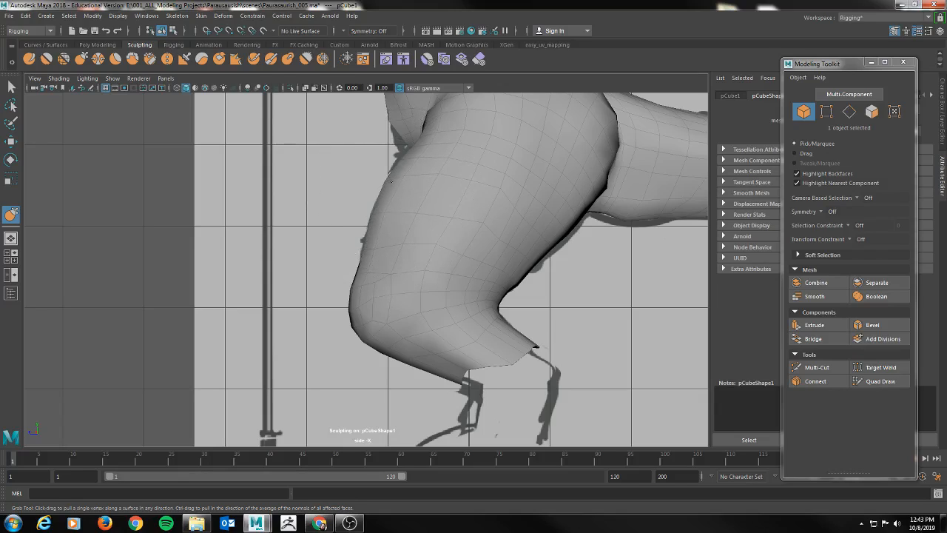
Step: Reduce the Grab brush and refine the rear contour of the thigh where it meets the tail
key("space")
left_click_drag(498, 185, 408, 229)
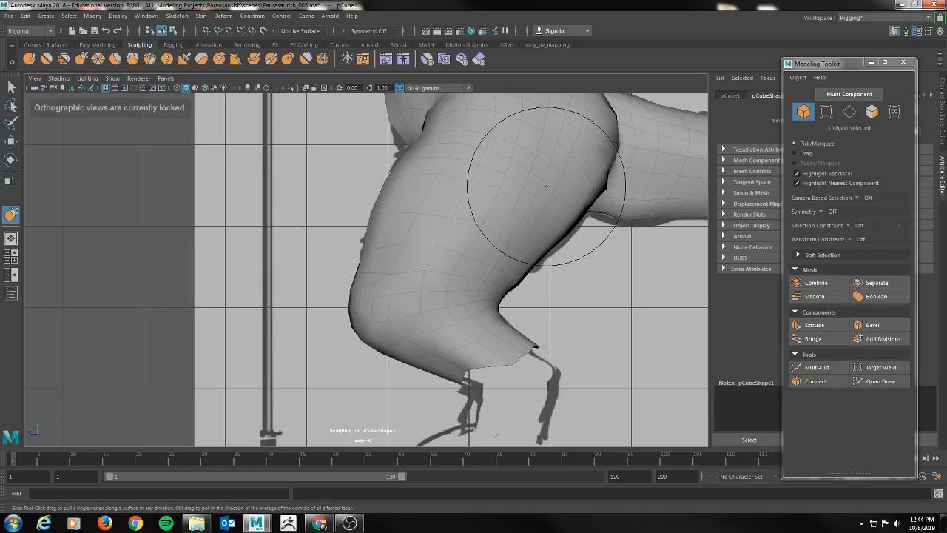
mouse_move(550, 190)
middle_mouse_down("alt")
mouse_move(448, 274)
mouse_move(448, 291)
mouse_move(489, 330)
mouse_move(457, 298)
mouse_move(389, 270)
middle_mouse_up("alt")
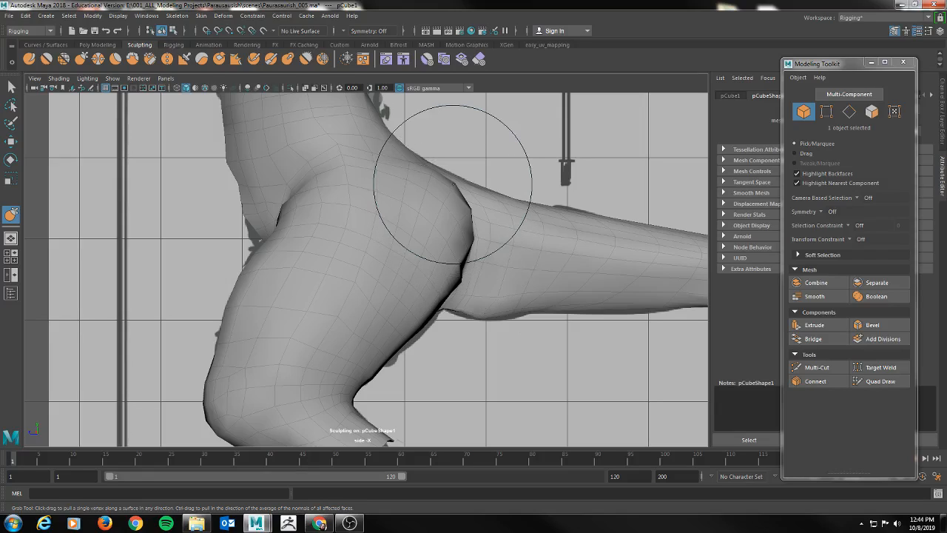
key("b")
left_click_drag(452, 184, 405, 185)
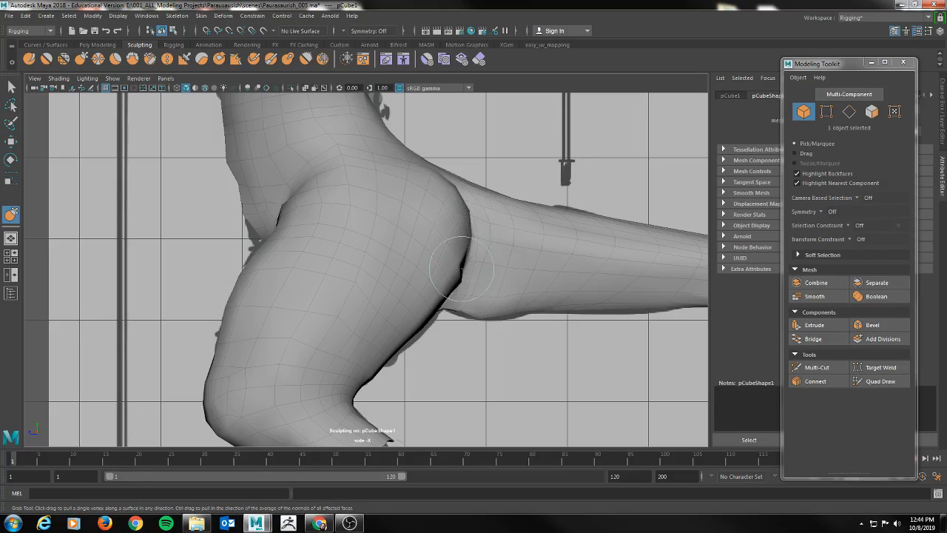
left_click_drag(455, 278, 456, 281, "shift")
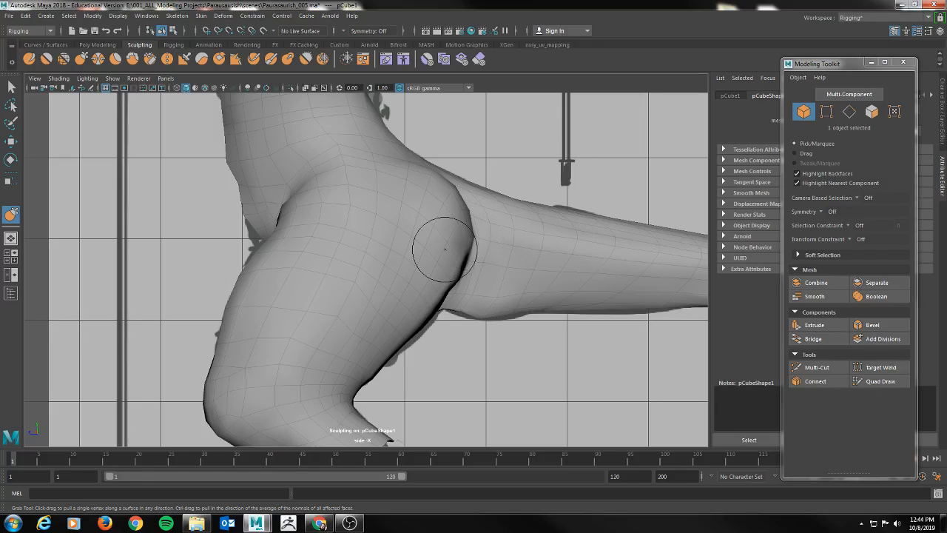
Step: Display the side view in wireframe and adjust the front of the knee and shin to the reference outline
key("space")
key("space")
left_click_drag(501, 233, 437, 239, "alt")
key("space")
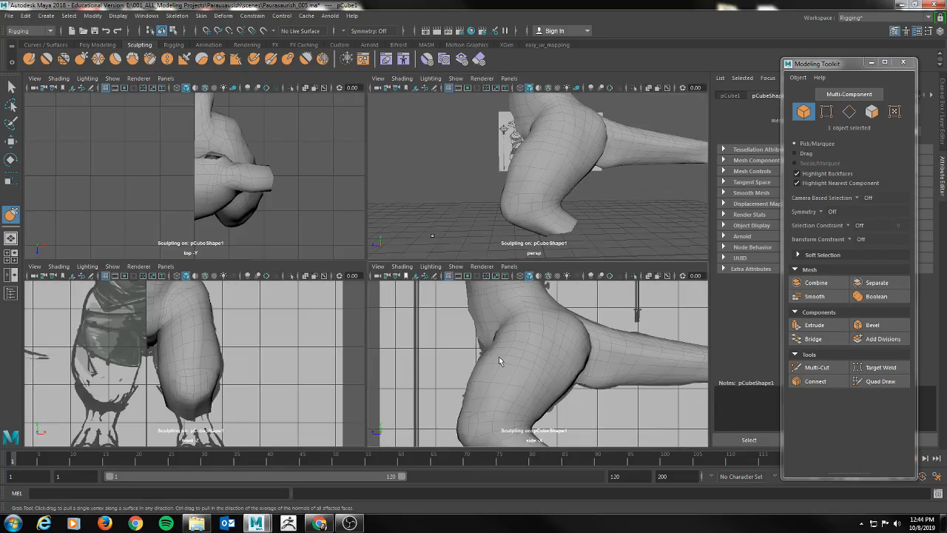
key("space")
key("4")
left_click_drag(386, 363, 430, 284, "alt")
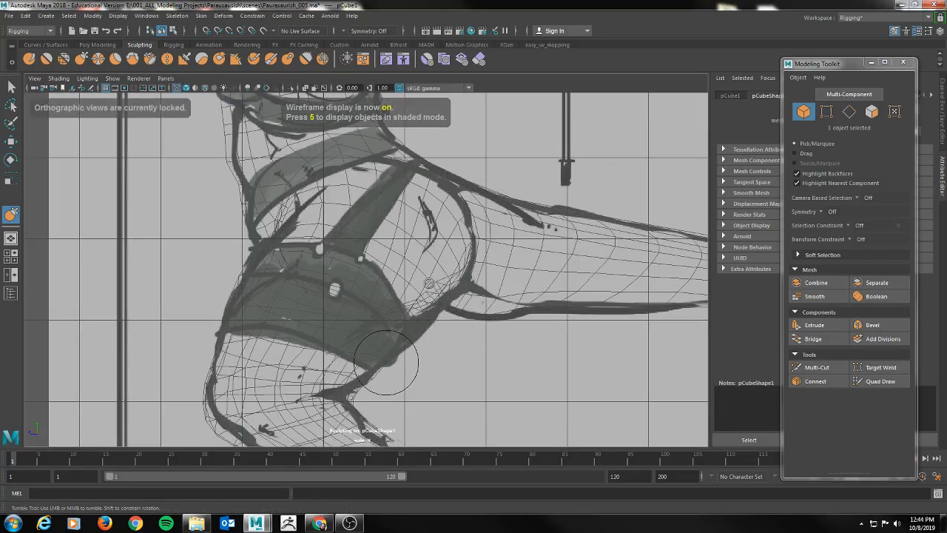
middle_click_drag(415, 368, 486, 216, "alt")
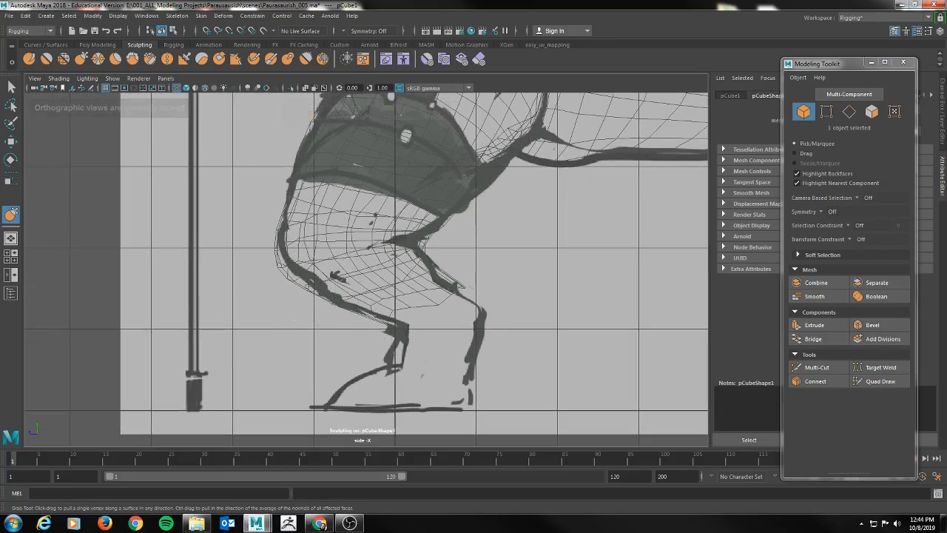
key("b")
mouse_move(304, 286)
left_mouse_down()
mouse_move(331, 285)
mouse_move(309, 278)
left_mouse_up()
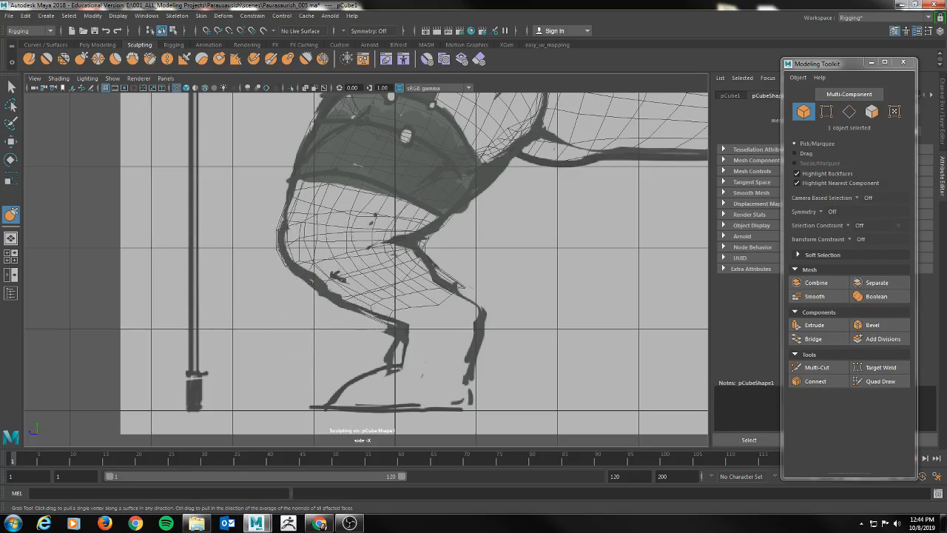
Step: Resize the Grab brush and pull the rear edge of the lower leg onto the side reference outline
key("b")
left_click_drag(391, 308, 350, 309)
key("b")
left_click_drag(458, 288, 469, 285)
key("space")
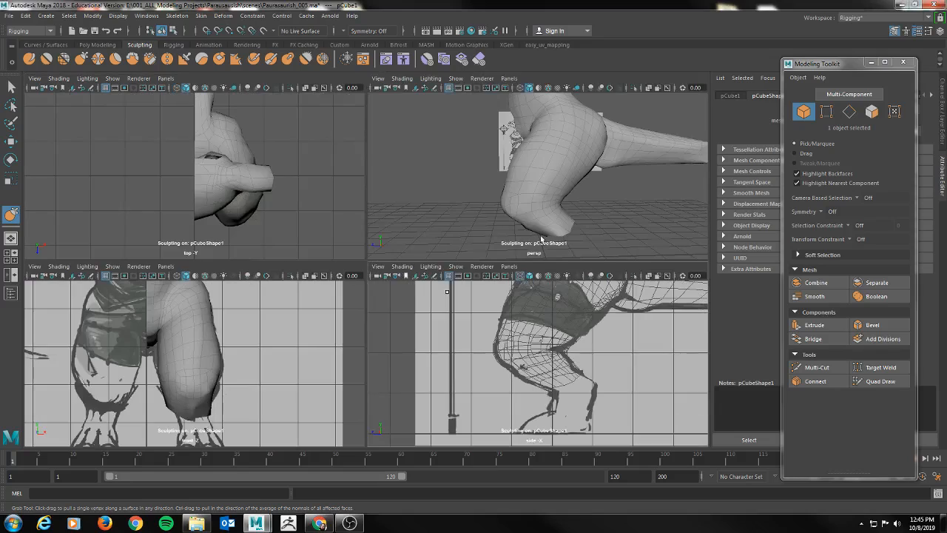
Step: Maximize the perspective view and insert an edge loop around the leg at the knee with Multi-Cut
key("space")
mouse_move(545, 218)
left_mouse_down("alt")
mouse_move(540, 239)
mouse_move(401, 200)
mouse_move(347, 205)
mouse_move(470, 206)
mouse_move(615, 224)
mouse_move(658, 218)
mouse_move(620, 220)
left_mouse_up("alt")
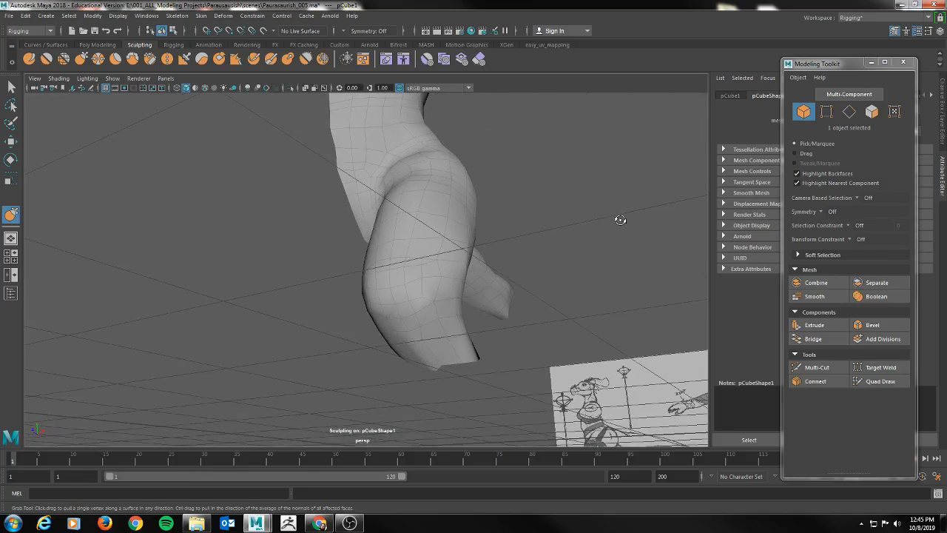
mouse_move(466, 305)
left_mouse_down("alt")
mouse_move(452, 307)
mouse_move(486, 302)
mouse_move(461, 313)
mouse_move(385, 306)
mouse_move(444, 302)
left_mouse_up("alt")
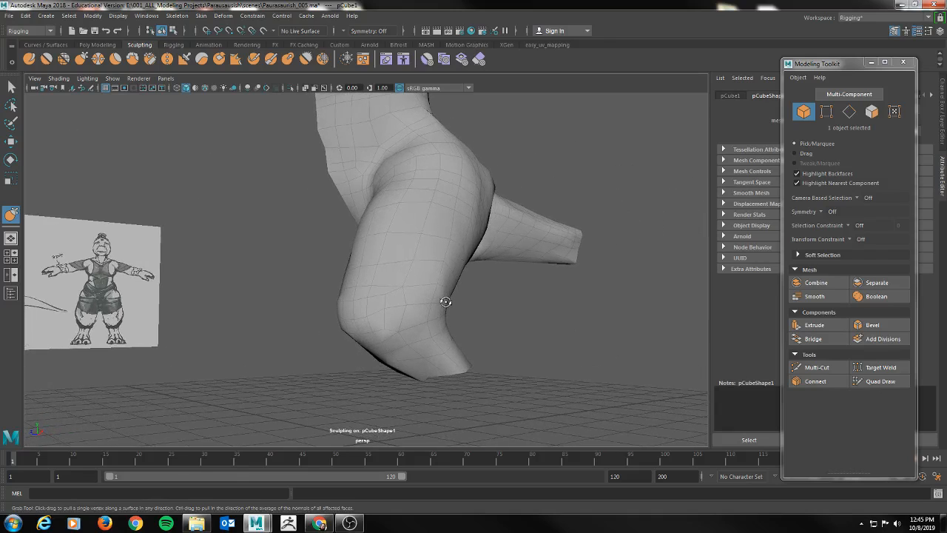
left_click(817, 367)
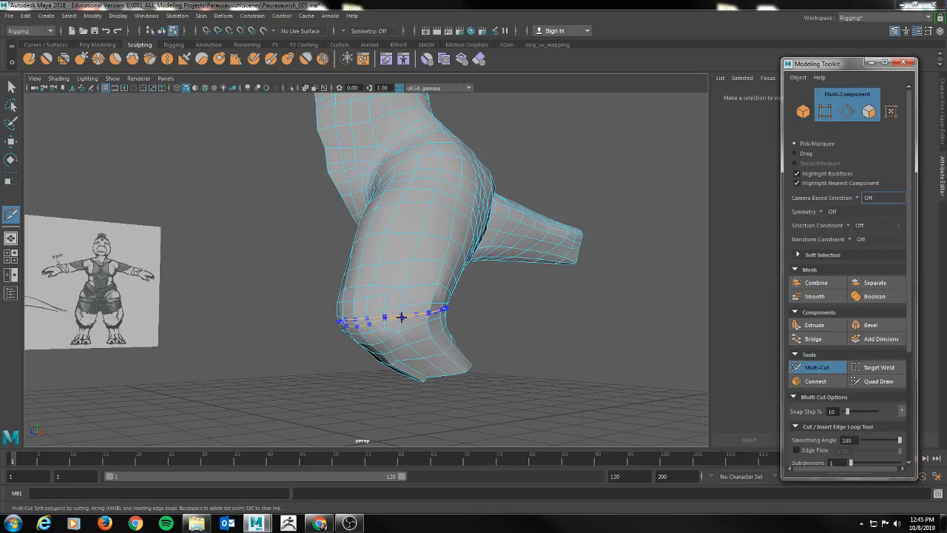
left_click_drag(417, 342, 471, 317, "alt")
middle_click_drag(471, 317, 469, 359, "alt")
left_click_drag(469, 361, 341, 311, "alt")
left_click_drag(462, 233, 513, 214, "alt")
Step: Sculpt the outer hip and thigh with the Sculpt tool and smooth their surface toward the base of the tail
left_click(29, 59)
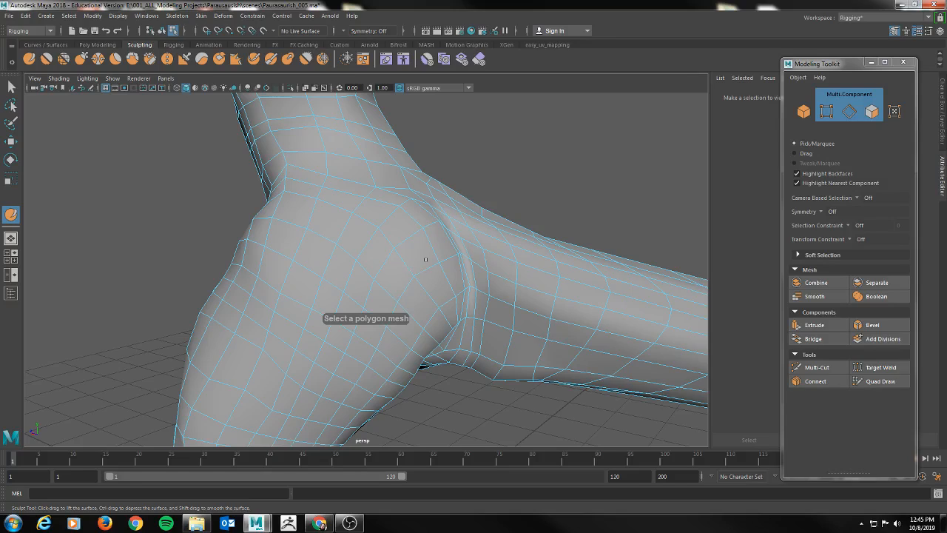
scroll(432, 289, "down", 5)
left_click(366, 273)
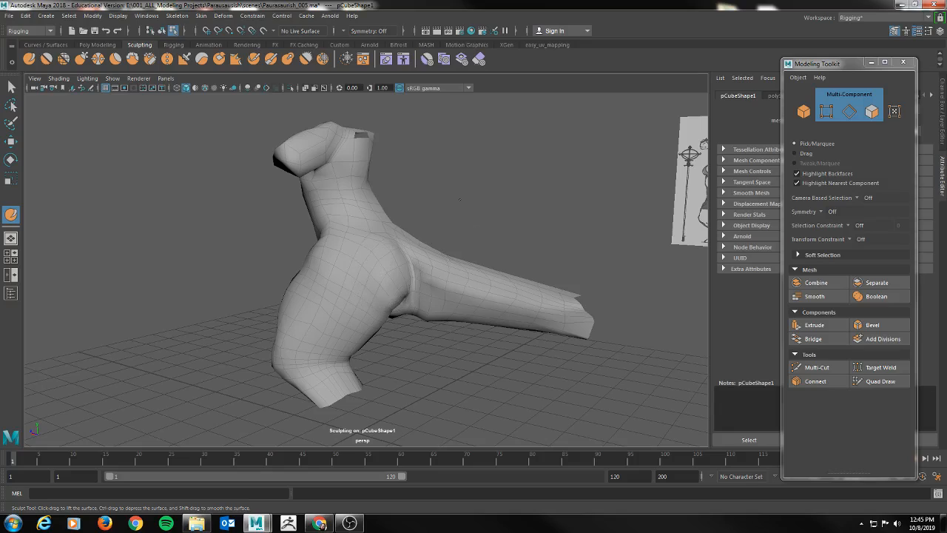
left_click_drag(449, 209, 354, 240, "alt")
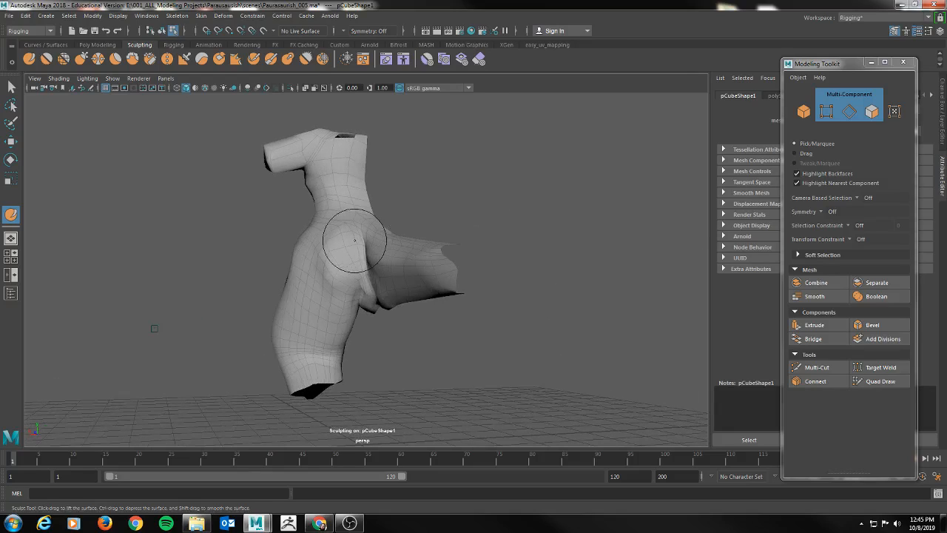
left_click_drag(441, 191, 391, 214, "alt")
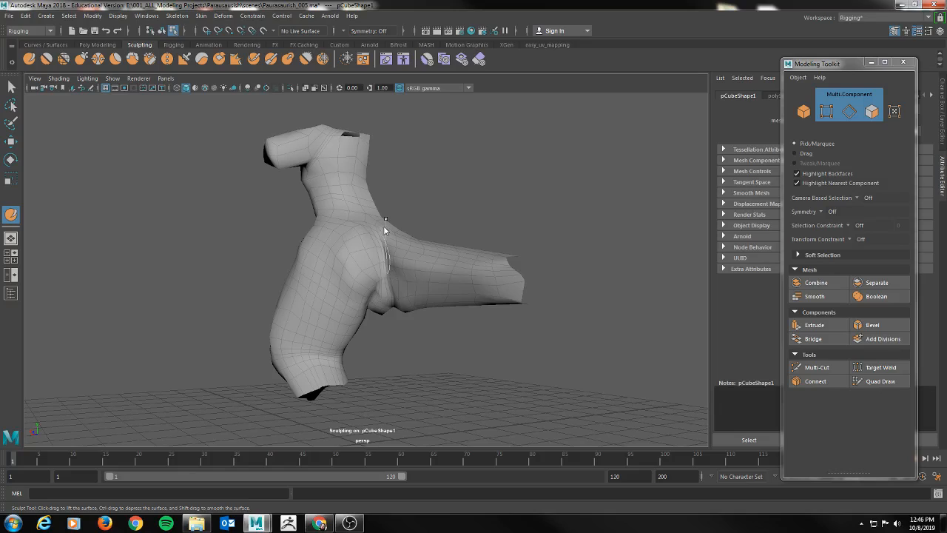
right_click(385, 222)
mouse_move(344, 264)
left_mouse_down("alt")
mouse_move(469, 203)
mouse_move(395, 232)
left_mouse_up("alt")
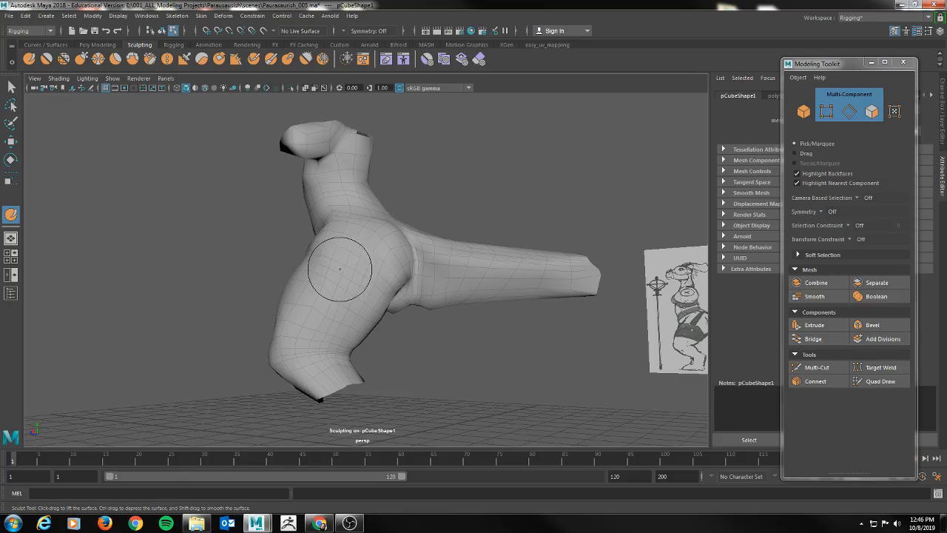
mouse_move(350, 263)
left_mouse_down("shift")
mouse_move(392, 294)
mouse_move(372, 309)
mouse_move(439, 324)
mouse_move(387, 320)
left_mouse_up("shift")
mouse_move(330, 296)
left_mouse_down()
mouse_move(319, 309)
mouse_move(327, 279)
mouse_move(328, 298)
left_mouse_up()
mouse_move(388, 320)
left_mouse_down("alt")
mouse_move(461, 334)
mouse_move(520, 323)
mouse_move(459, 345)
left_mouse_up("alt")
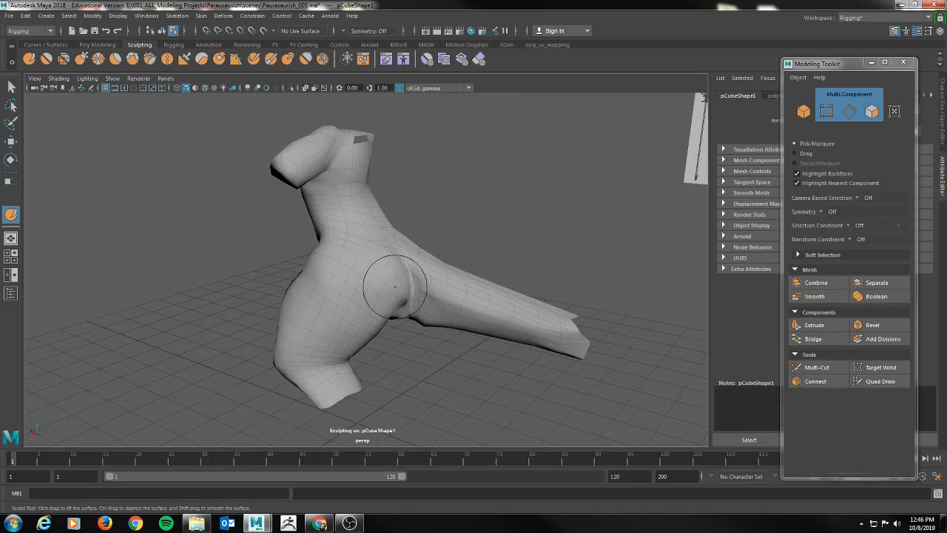
Step: Relax the mesh over the hip and upper thigh with the Relax tool
mouse_move(468, 235)
left_mouse_down("alt")
mouse_move(588, 224)
mouse_move(503, 203)
mouse_move(526, 210)
mouse_move(515, 202)
mouse_move(533, 201)
mouse_move(481, 202)
mouse_move(537, 161)
mouse_move(560, 163)
mouse_move(490, 165)
mouse_move(478, 155)
mouse_move(448, 171)
mouse_move(437, 203)
mouse_move(491, 177)
mouse_move(518, 185)
mouse_move(402, 242)
left_mouse_up("alt")
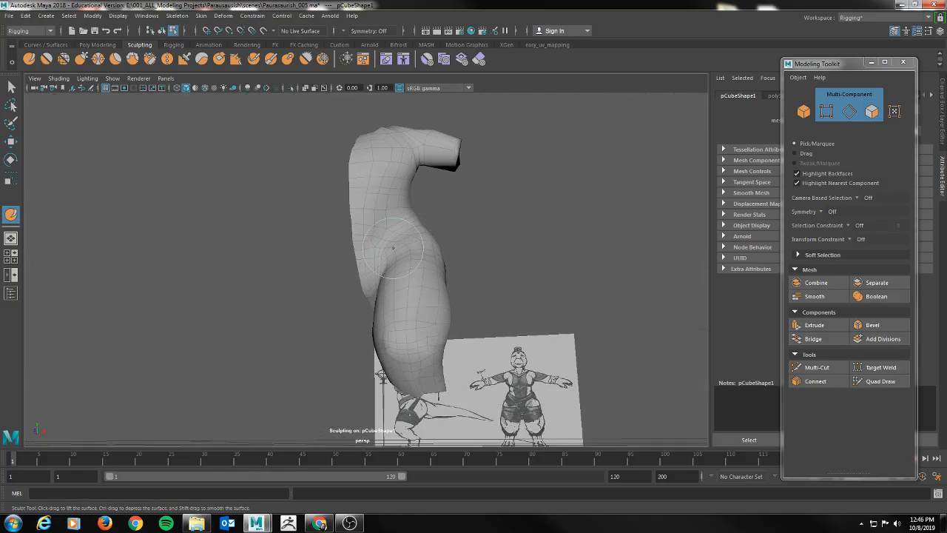
left_click(65, 61)
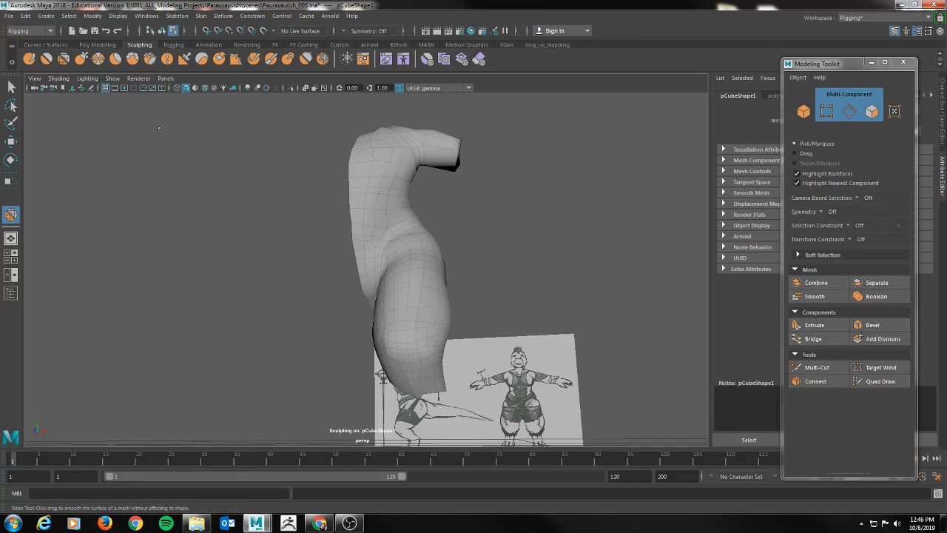
mouse_move(506, 223)
left_mouse_down("alt")
mouse_move(491, 219)
mouse_move(485, 237)
mouse_move(435, 255)
left_mouse_up("alt")
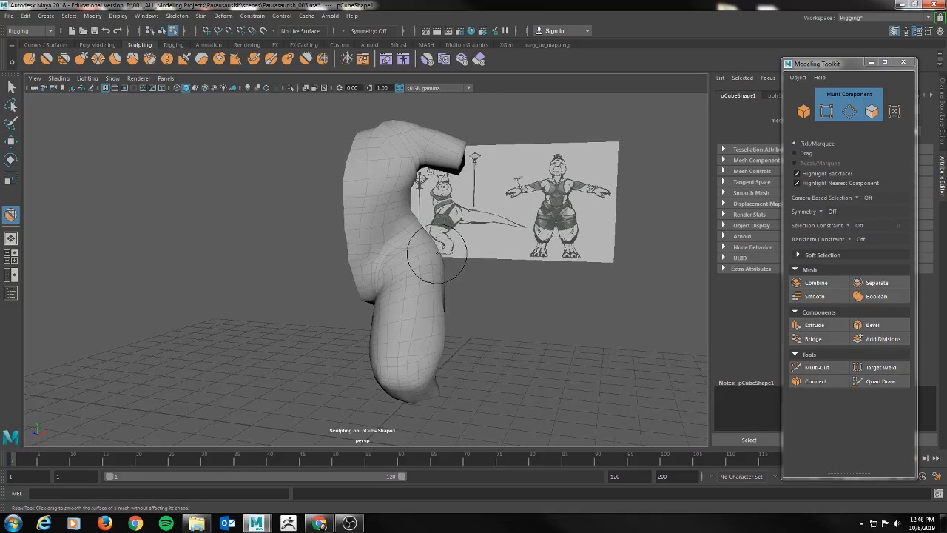
mouse_move(420, 261)
right_mouse_down()
mouse_move(416, 309)
mouse_move(428, 307)
right_mouse_up()
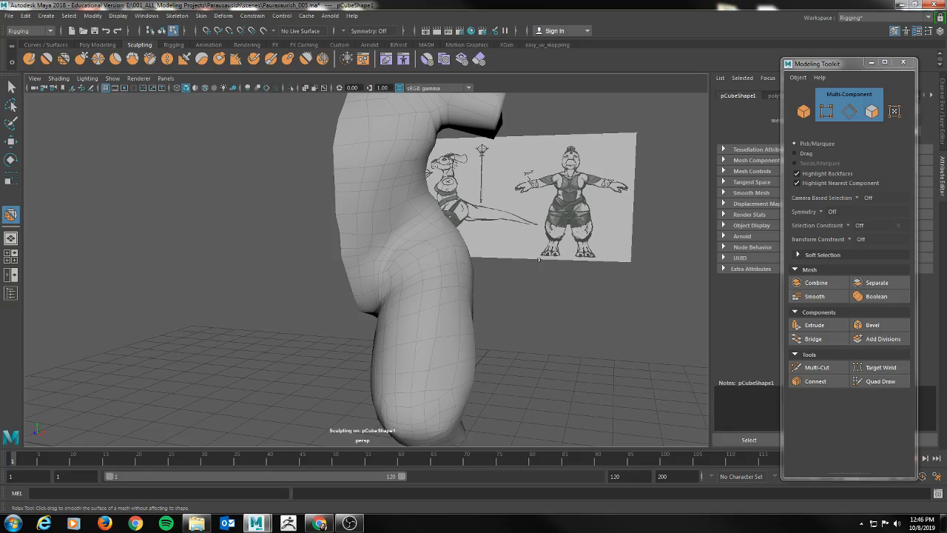
mouse_move(535, 281)
left_mouse_down("alt")
mouse_move(522, 291)
mouse_move(433, 274)
left_mouse_up("alt")
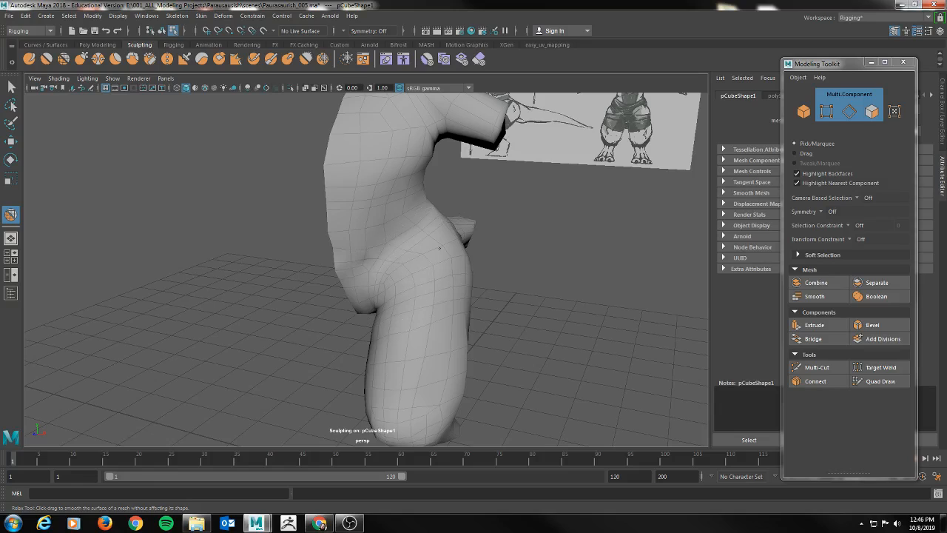
left_click_drag(529, 275, 614, 224, "alt")
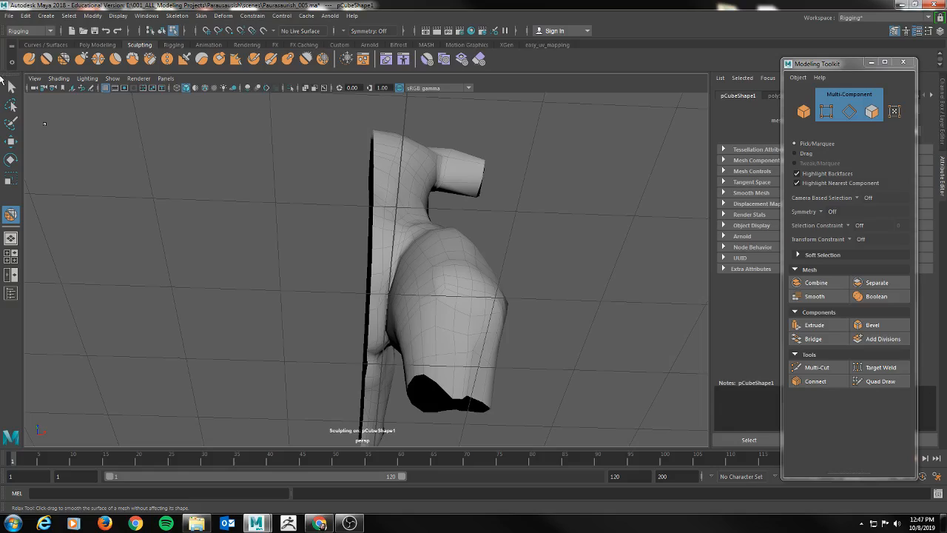
Step: Reduce the Sculpt brush and shape the side of the waist where it flows into the hip
left_click(31, 61)
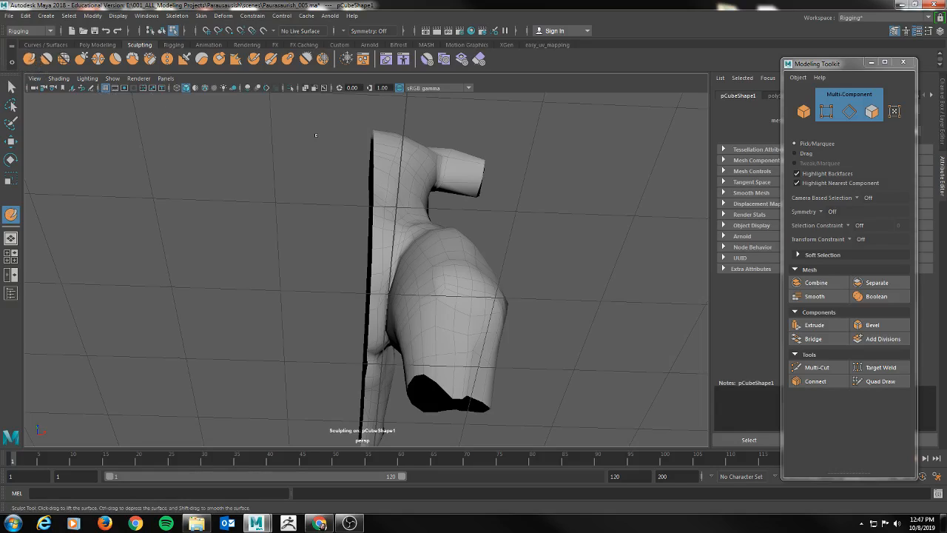
left_click_drag(568, 215, 530, 224, "alt")
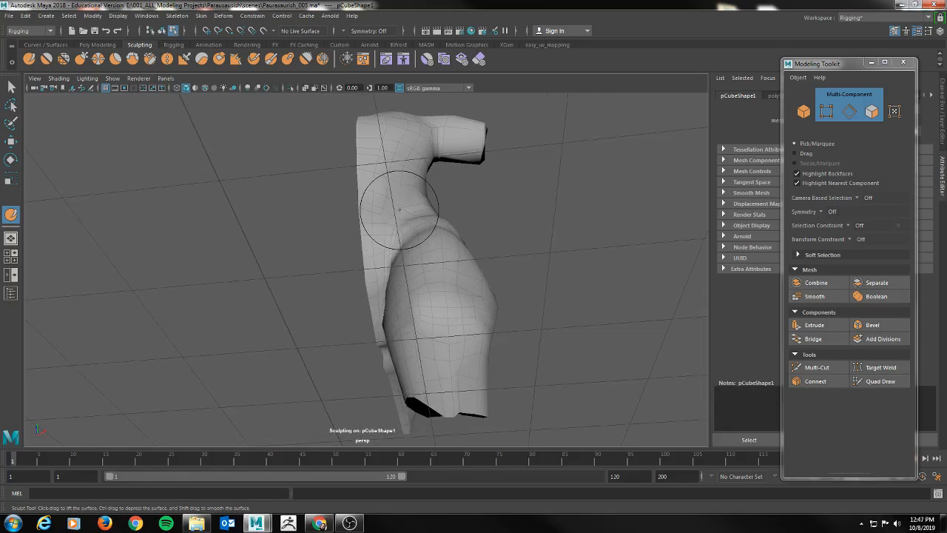
left_click_drag(402, 208, 383, 208)
mouse_move(501, 204)
left_mouse_down("alt")
mouse_move(550, 196)
mouse_move(524, 214)
mouse_move(518, 199)
mouse_move(498, 201)
mouse_move(433, 224)
mouse_move(451, 227)
mouse_move(406, 198)
left_mouse_up("alt")
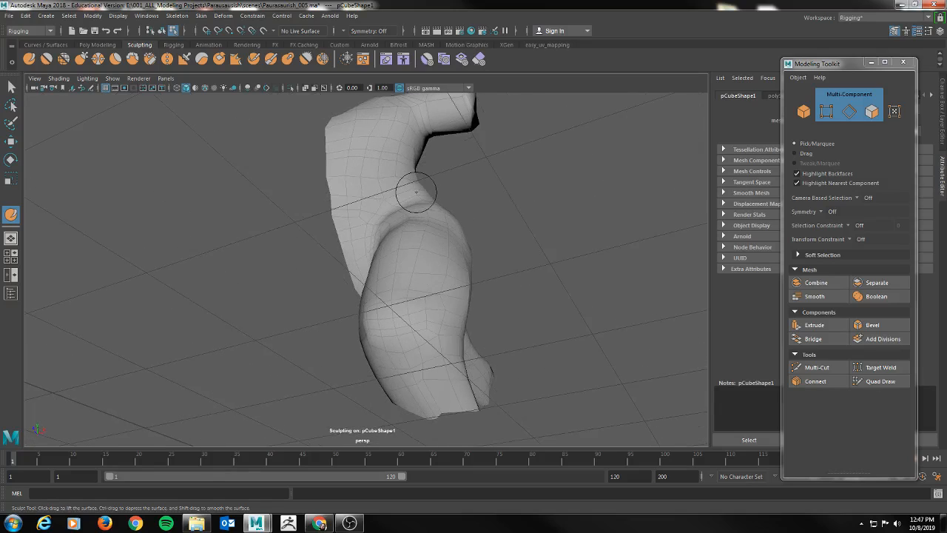
left_click_drag(475, 195, 374, 203, "alt")
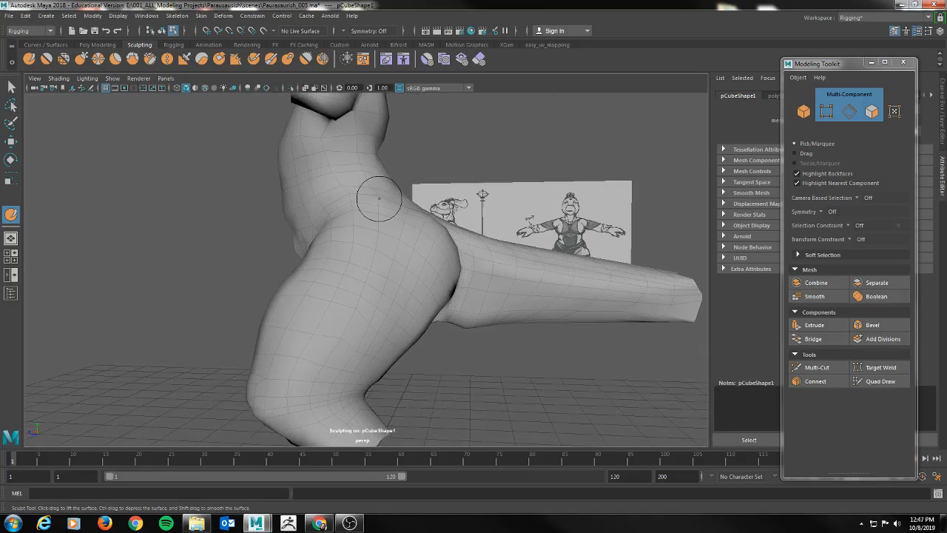
left_click_drag(411, 176, 559, 172, "alt")
key("shift")
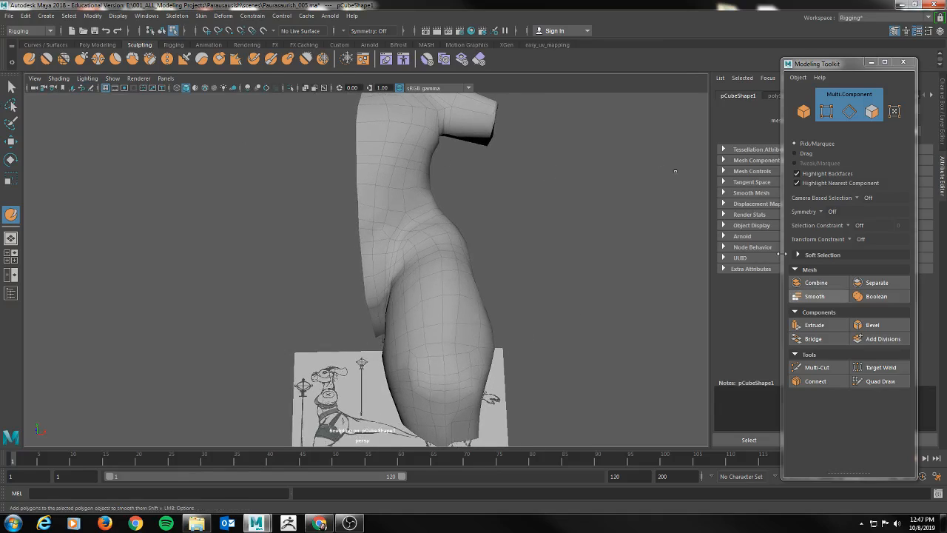
Step: Insert edge loops around the upper thigh and across the waist with Multi-Cut
left_click(817, 368)
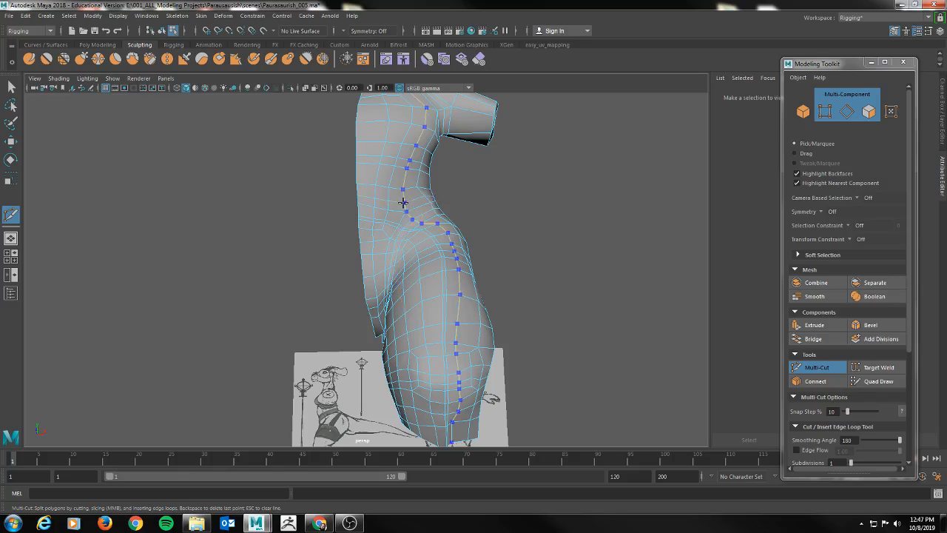
left_click(438, 251, "ctrl")
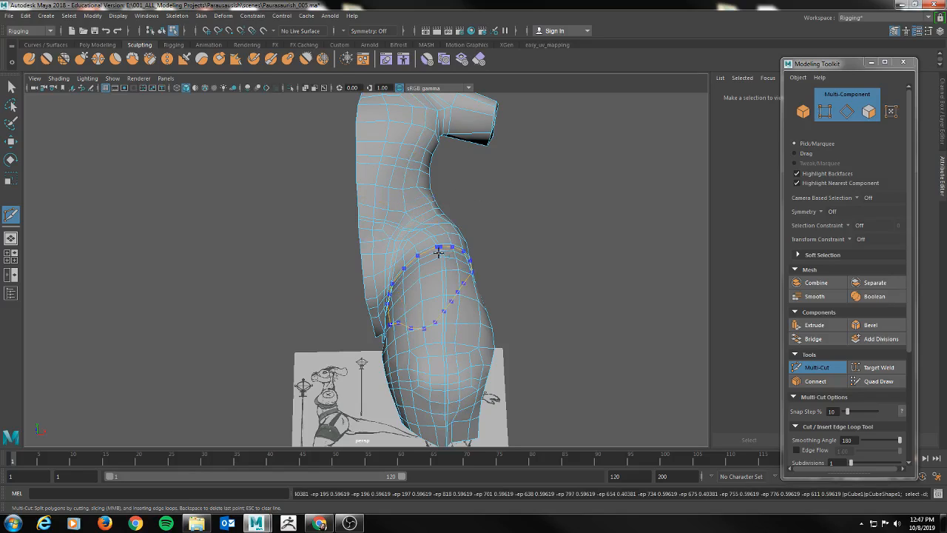
left_click(403, 202, "ctrl")
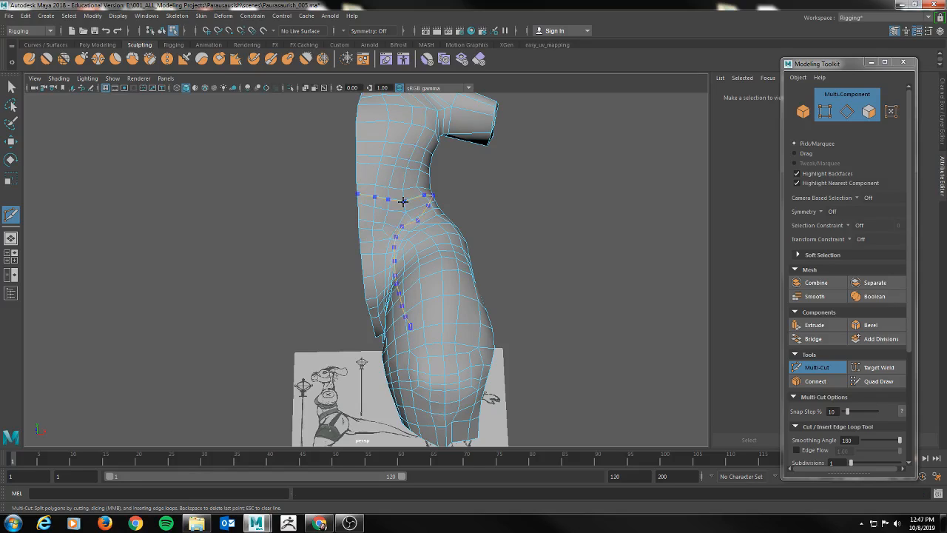
left_click_drag(506, 209, 513, 208, "alt")
key("q")
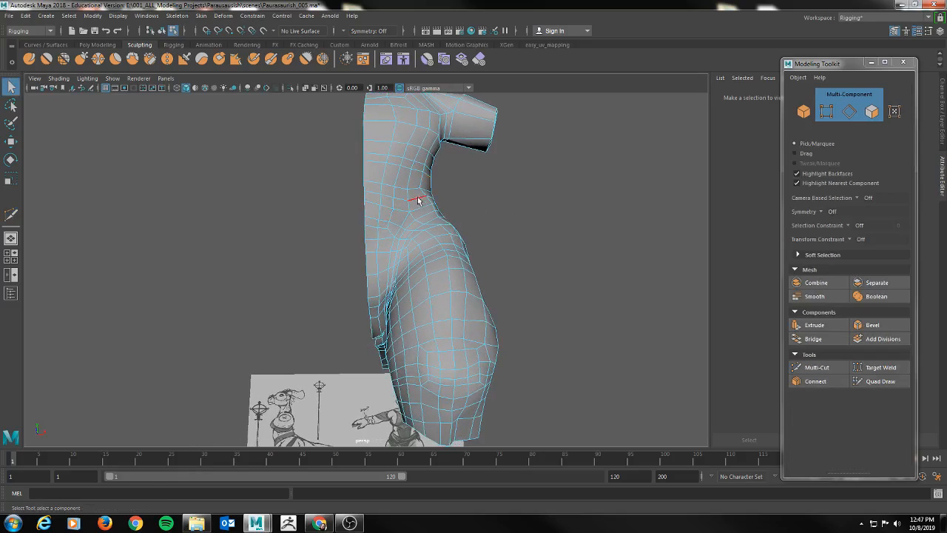
Step: Sculpt the side of the waist above the hip with the Sculpt tool, shaping it from front and back
left_click(28, 60)
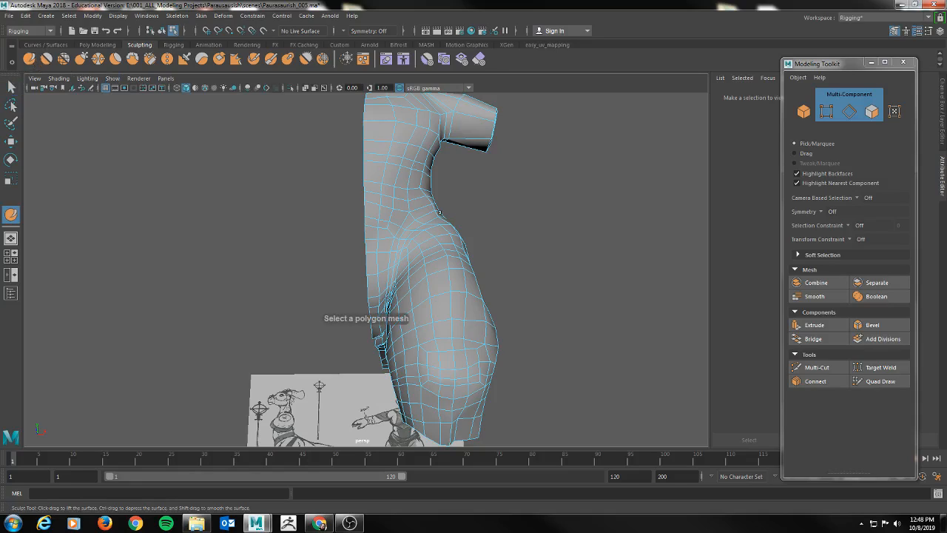
left_click(434, 208)
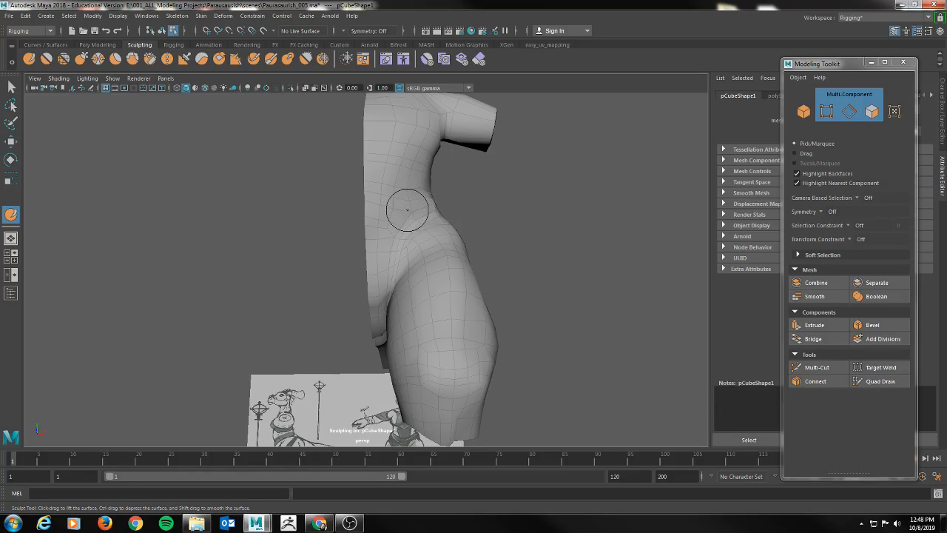
left_click_drag(470, 207, 432, 204, "alt")
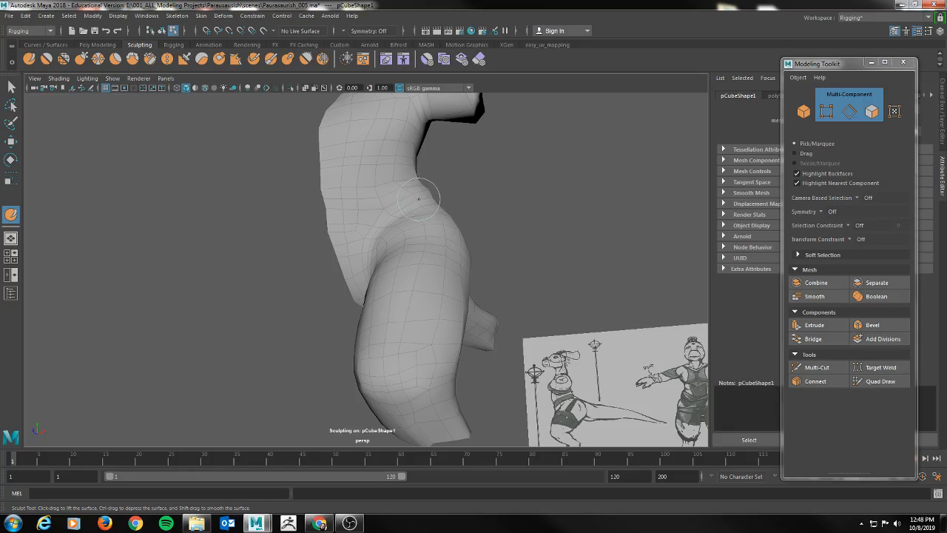
mouse_move(407, 191)
left_mouse_down("alt")
mouse_move(537, 188)
mouse_move(423, 215)
mouse_move(440, 203)
mouse_move(389, 210)
mouse_move(364, 200)
mouse_move(444, 224)
mouse_move(445, 237)
mouse_move(461, 224)
mouse_move(364, 239)
left_mouse_up("alt")
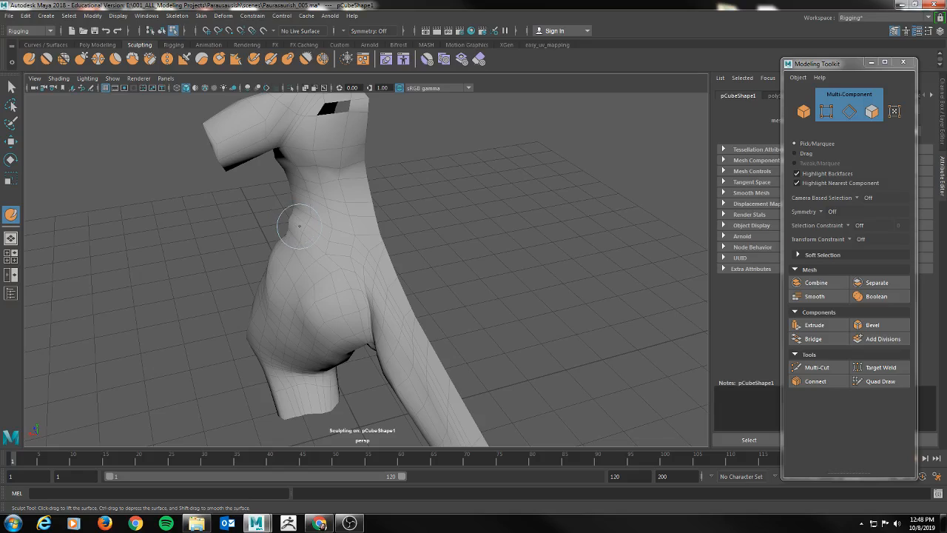
mouse_move(288, 222)
left_mouse_down("alt")
mouse_move(609, 183)
mouse_move(534, 190)
left_mouse_up("alt")
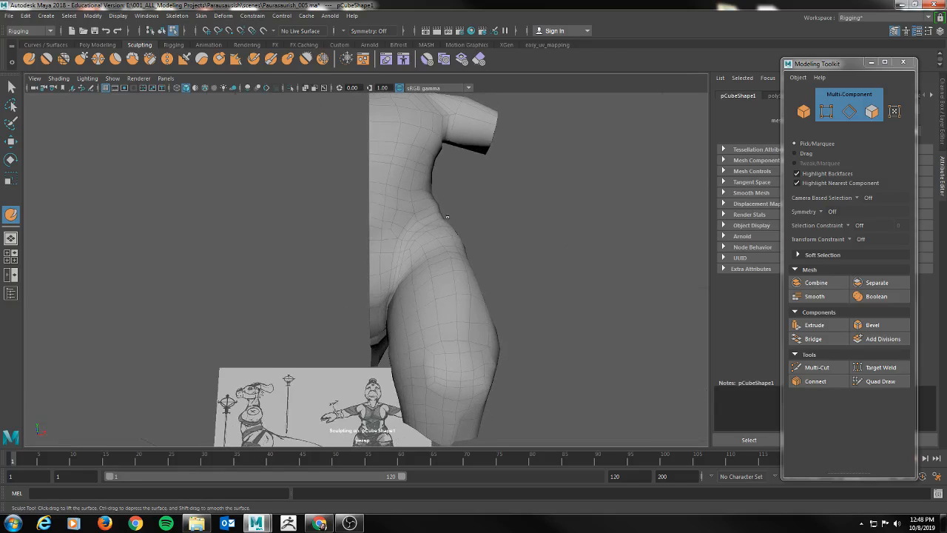
Step: Refine the front of the hip where the waist meets the thigh and smooth the transition, then leave sculpting
left_click_drag(454, 211, 436, 210, "alt")
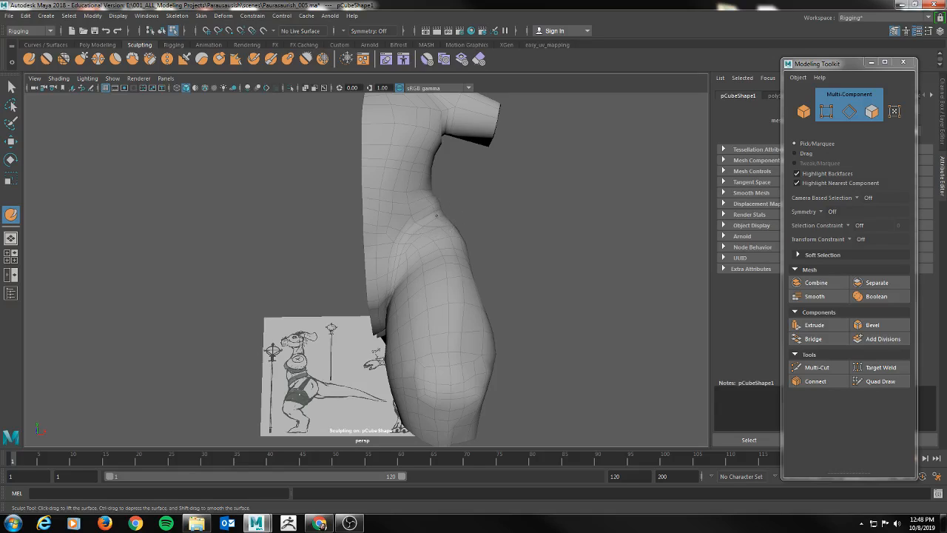
mouse_move(430, 220)
left_mouse_down("alt")
mouse_move(507, 205)
mouse_move(502, 212)
left_mouse_up("alt")
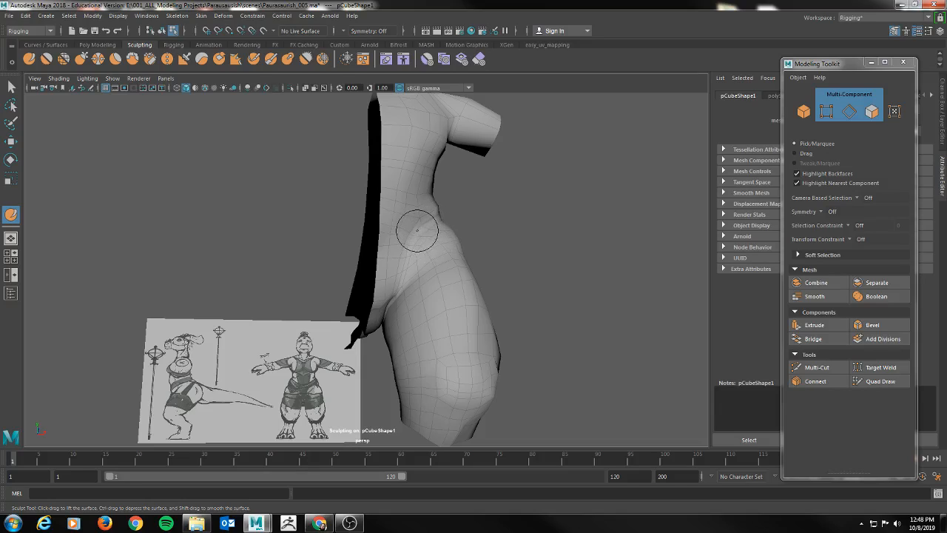
mouse_move(444, 233)
left_mouse_down("alt")
mouse_move(491, 218)
mouse_move(379, 220)
left_mouse_up("alt")
mouse_move(429, 321)
left_mouse_down("alt")
mouse_move(531, 234)
mouse_move(508, 243)
mouse_move(527, 218)
left_mouse_up("alt")
mouse_move(414, 236)
left_mouse_down("shift")
mouse_move(413, 244)
mouse_move(498, 239)
mouse_move(412, 293)
mouse_move(383, 284)
mouse_move(366, 290)
mouse_move(469, 270)
mouse_move(499, 247)
mouse_move(510, 214)
mouse_move(462, 253)
left_mouse_up("shift")
key("q")
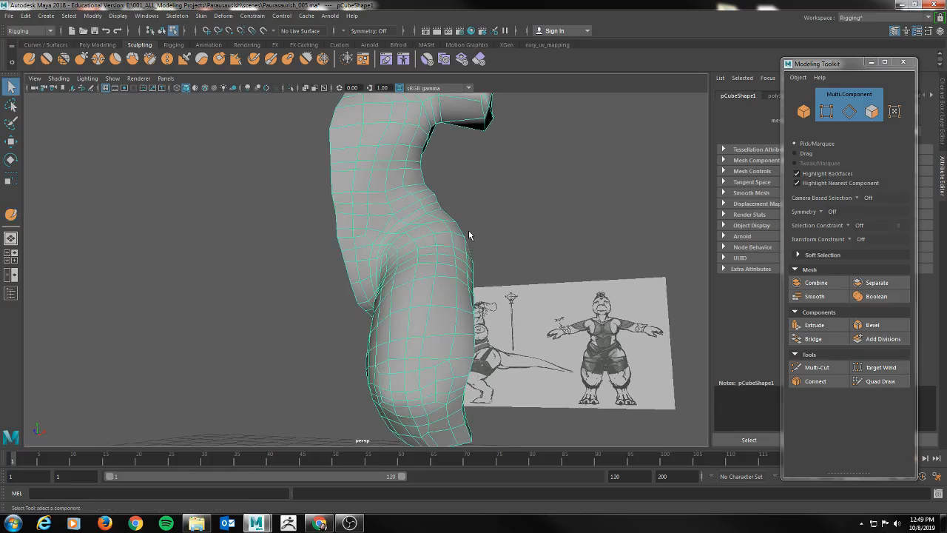
Step: Save the scene as a new version named Paurasaurish_006.ma
left_click(10, 16)
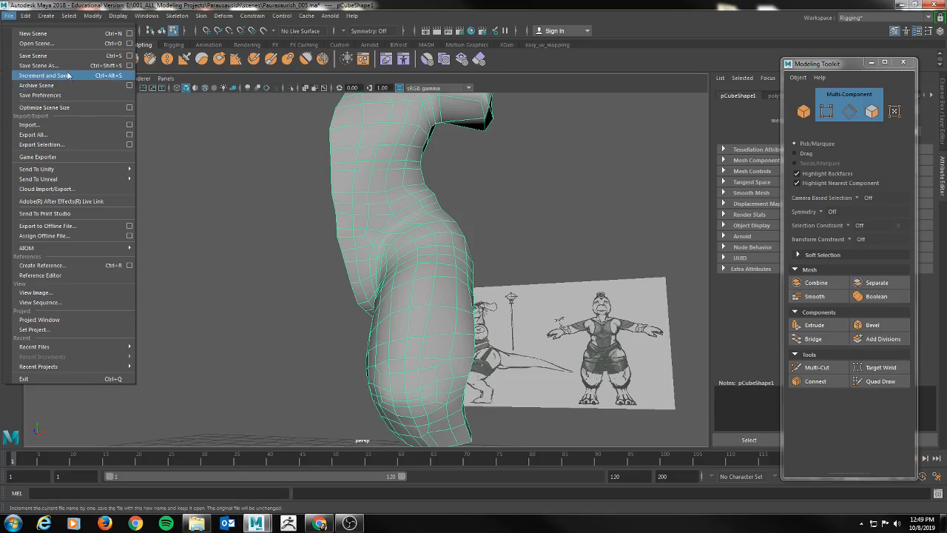
left_click(39, 65)
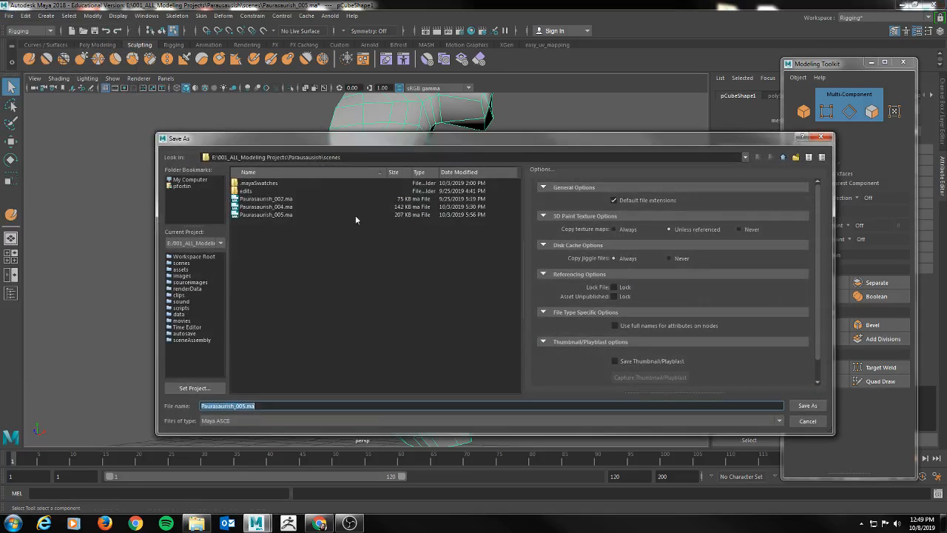
left_click(272, 215)
key("Tab")
key("Right")
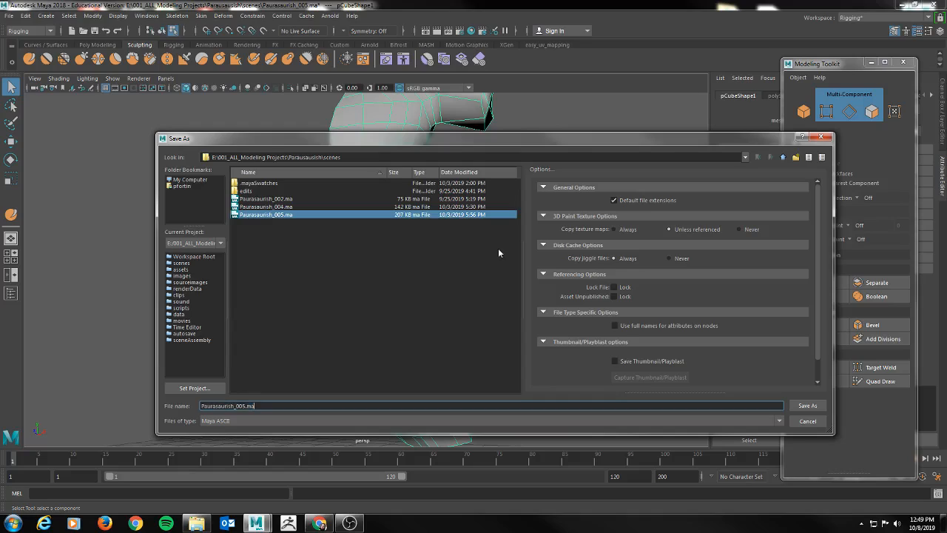
key("BackSpace")
key("BackSpace")
key("BackSpace")
key("BackSpace")
type("6")
key("Return")
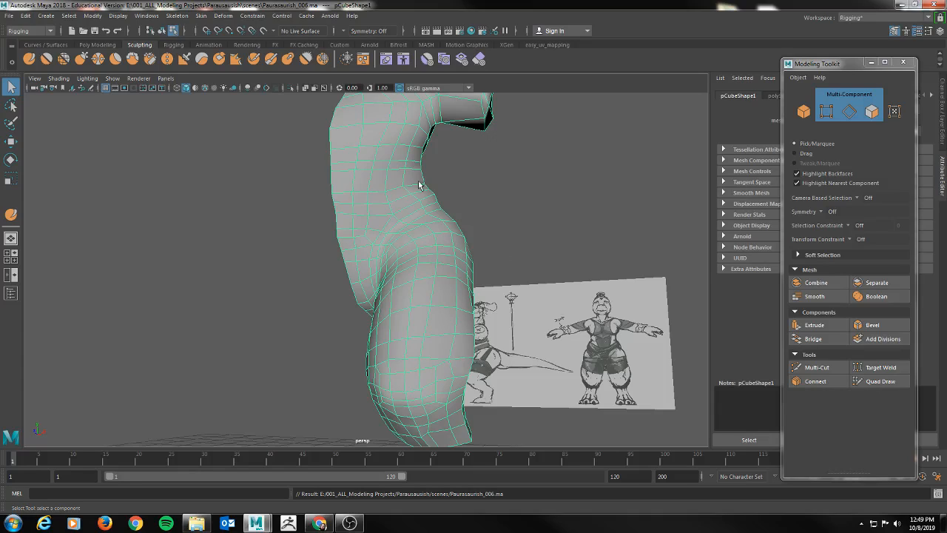
Step: Inspect the half-body mesh from all around, checking the tail, hip and upper back with its open hole
left_click_drag(461, 194, 263, 300, "alt")
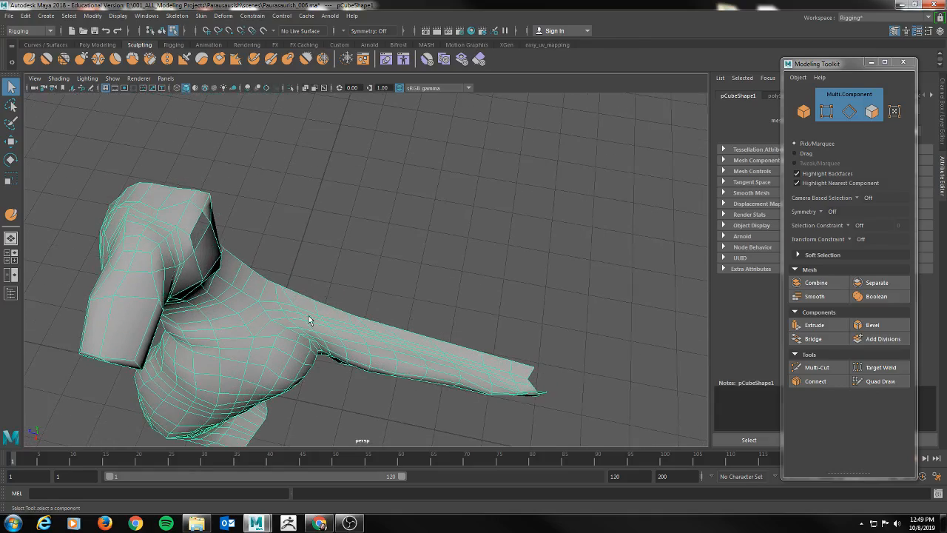
left_click_drag(360, 337, 483, 302, "alt")
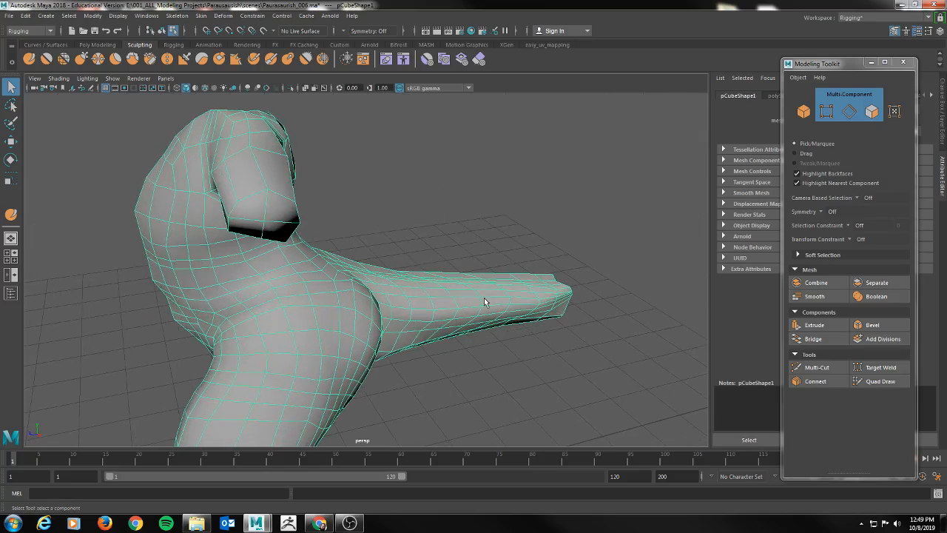
left_click_drag(504, 268, 342, 198, "alt")
left_click_drag(363, 246, 462, 220, "alt")
left_click_drag(404, 275, 426, 215, "alt")
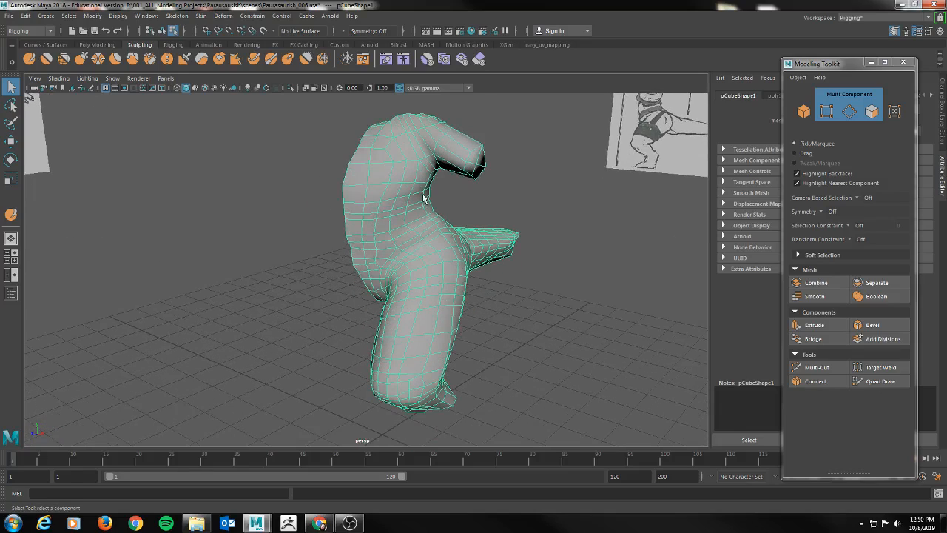
left_click_drag(456, 271, 352, 257, "alt")
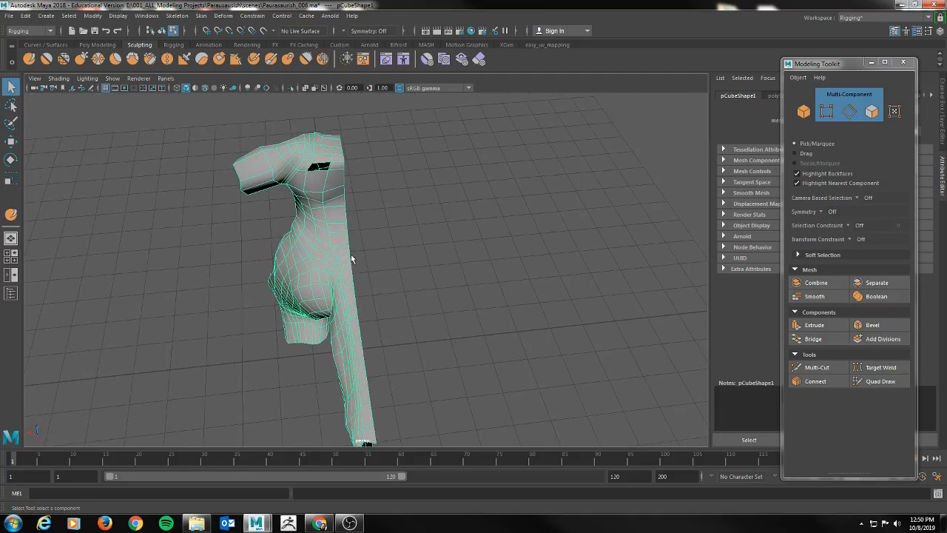
right_click_drag(340, 146, 419, 171, "alt")
middle_click_drag(418, 171, 448, 337, "alt")
left_click_drag(285, 264, 385, 247, "alt")
Step: Fill the four-sided hole in the upper back by appending a polygon between its upper and lower border edges
right_click_drag(421, 203, 374, 200)
key("w")
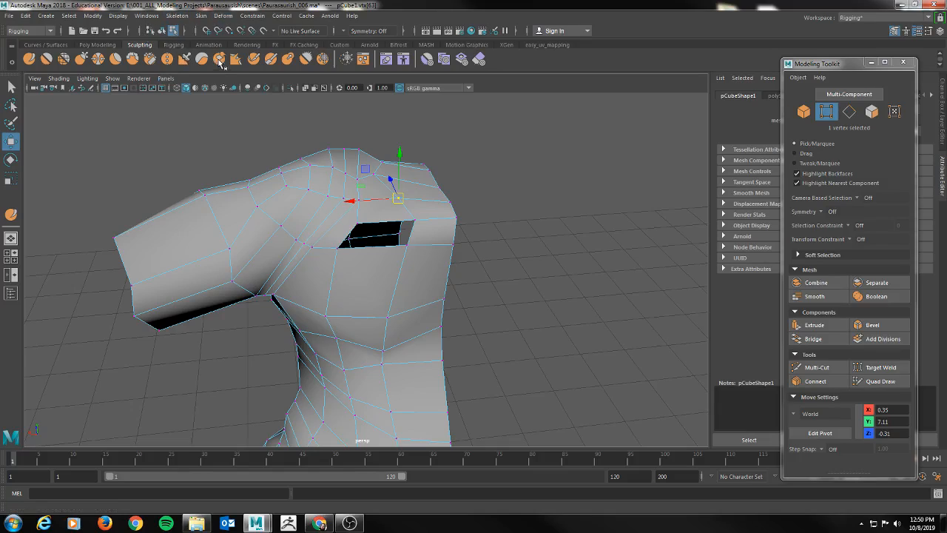
left_click(343, 45)
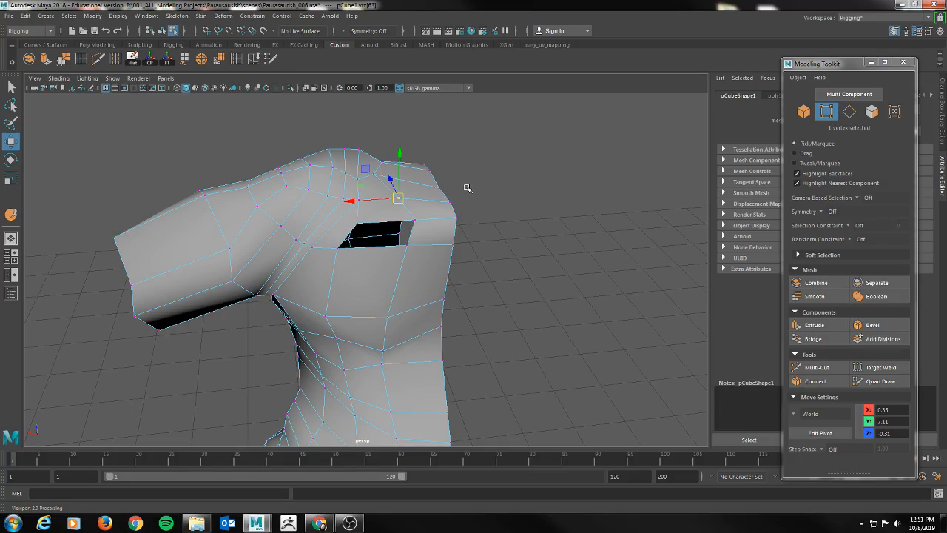
mouse_move(419, 218)
left_mouse_down("alt")
mouse_move(412, 207)
mouse_move(433, 212)
left_mouse_up("alt")
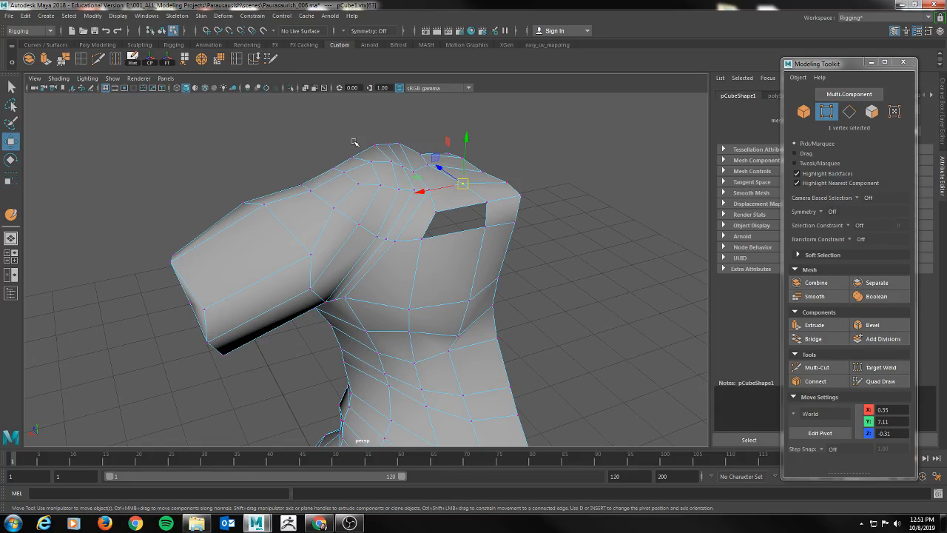
left_click_drag(418, 211, 363, 227, "alt")
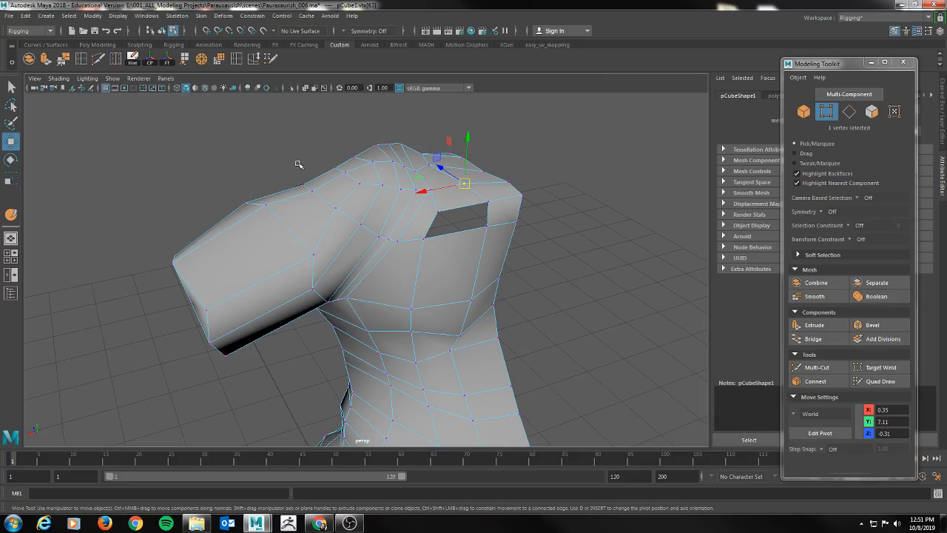
scroll(436, 241, "up", 3)
scroll(469, 219, "down", 2)
scroll(479, 189, "up", 4)
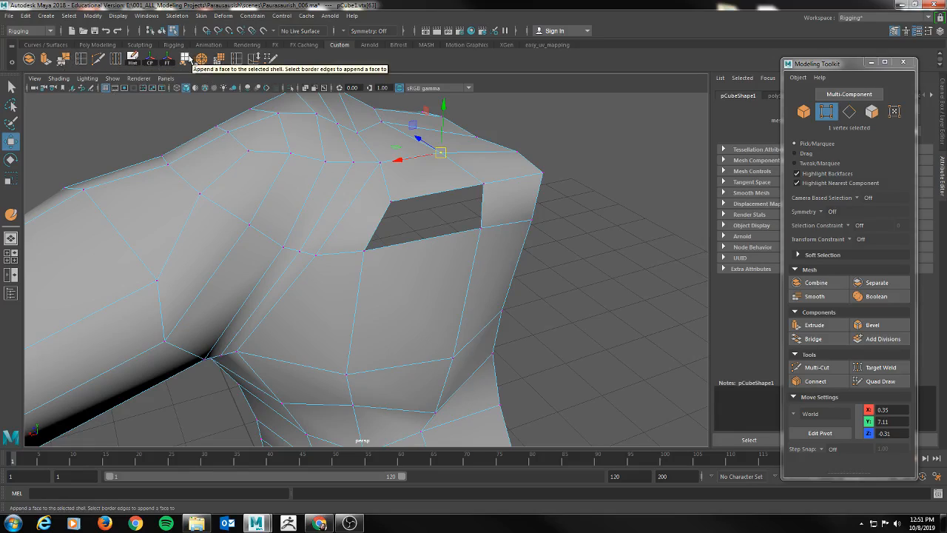
left_click(186, 61)
left_click(426, 192)
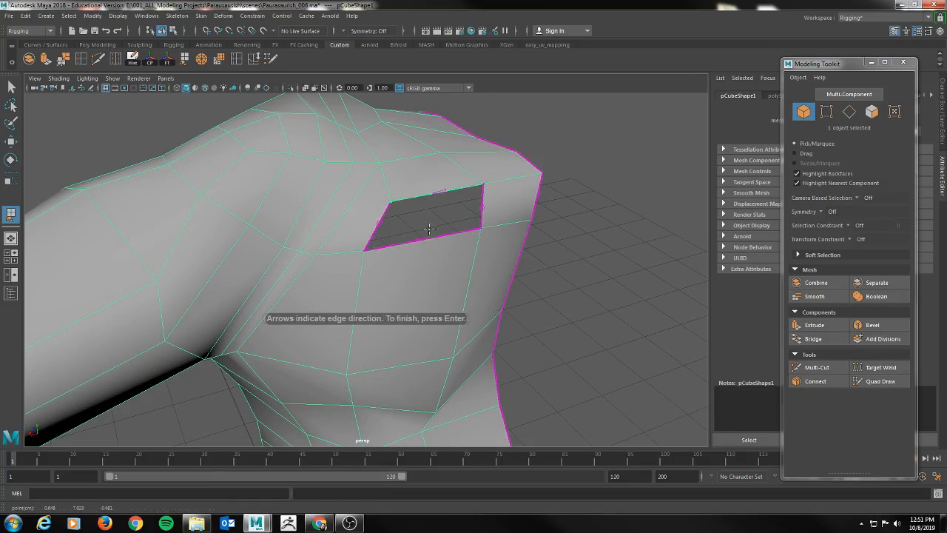
left_click(432, 236)
key("Return")
Step: Select the open border edge loop along the body's centre line in the front view
left_click_drag(347, 273, 403, 253, "alt")
key("q")
right_click(483, 170)
left_click_drag(483, 170, 393, 214, "alt")
key("space")
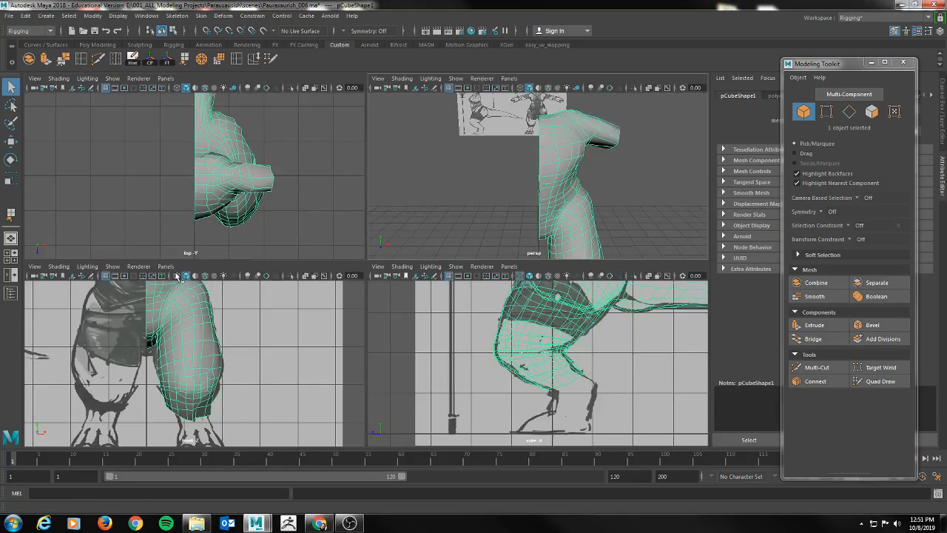
key("space")
scroll(362, 207, "down", 5)
middle_click_drag(425, 378, 427, 384, "alt")
right_click(343, 195)
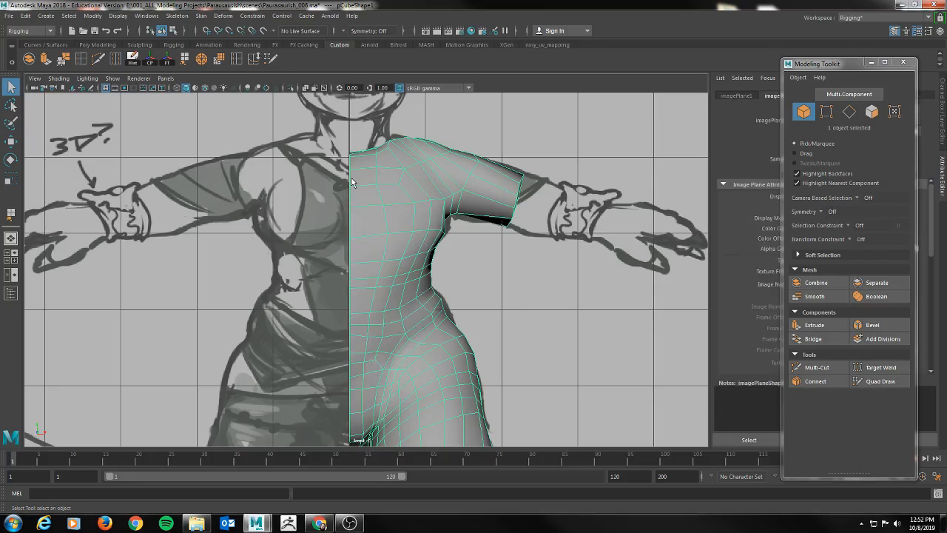
right_click_drag(352, 187, 351, 160)
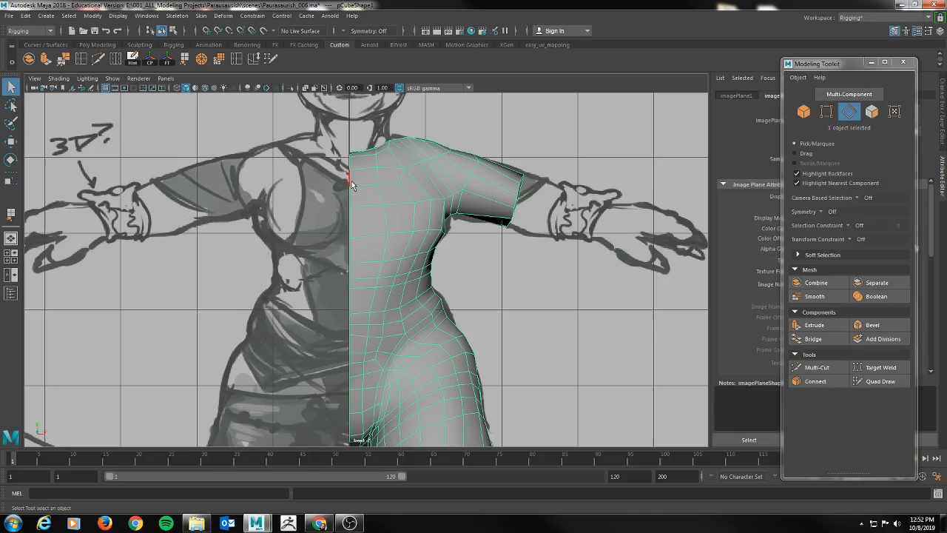
double_click(352, 181)
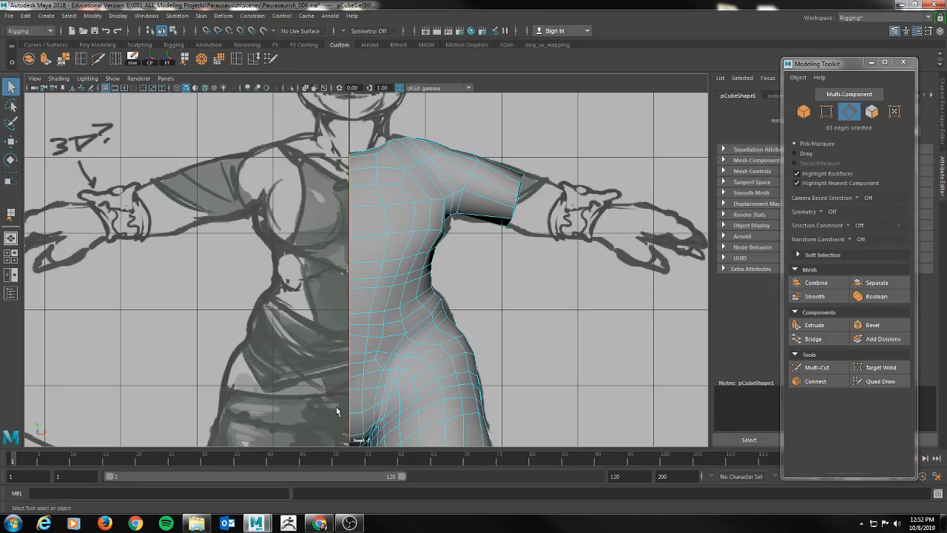
Step: Remove the edges around the tail's open end from the border selection, using the top view
key("space")
key("space")
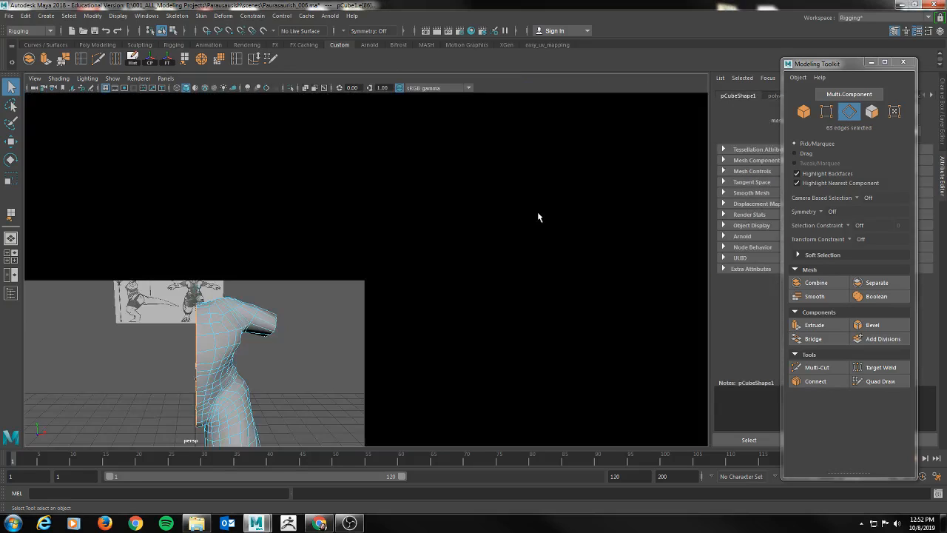
left_click_drag(491, 286, 304, 220, "alt")
middle_click_drag(304, 220, 254, 264, "alt")
right_click_drag(254, 264, 369, 229, "alt")
left_click_drag(369, 229, 391, 239, "alt")
key("space")
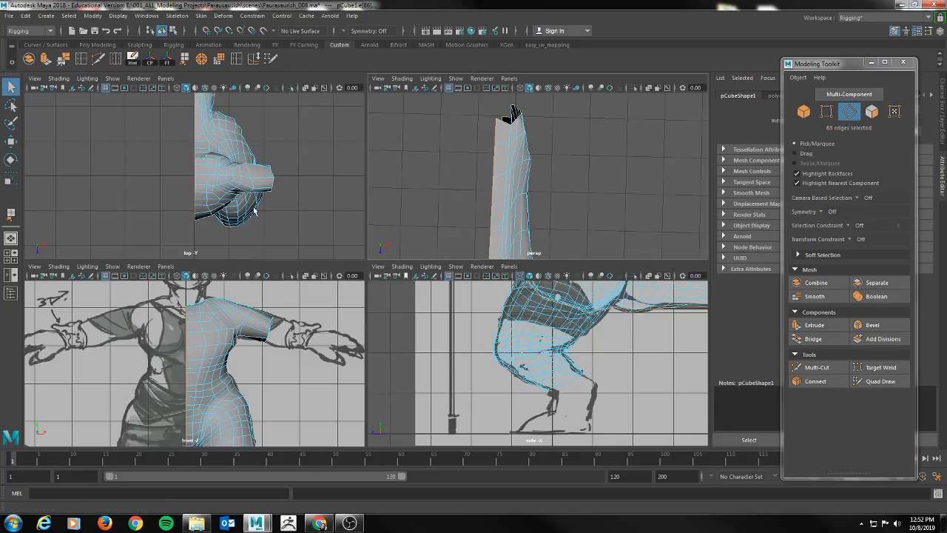
key("space")
scroll(294, 253, "up", 3)
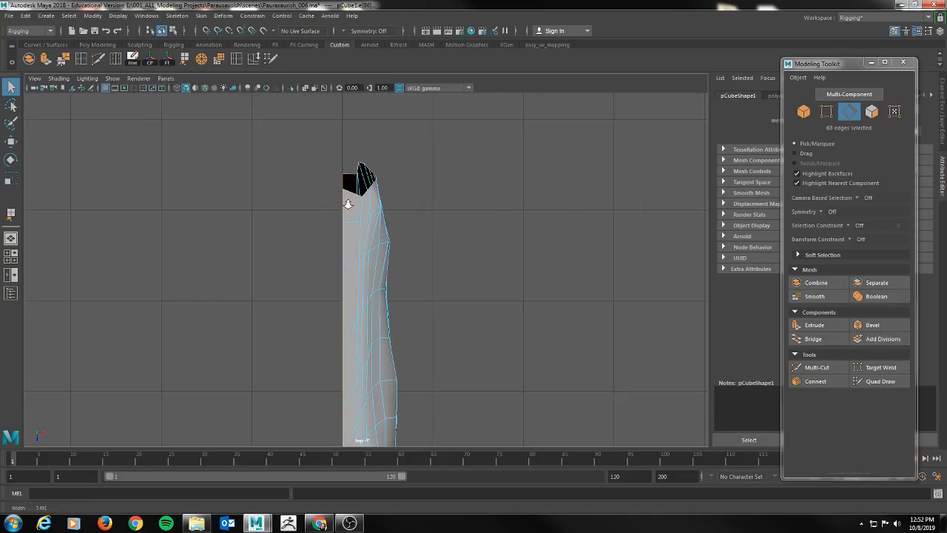
left_click_drag(348, 140, 416, 222)
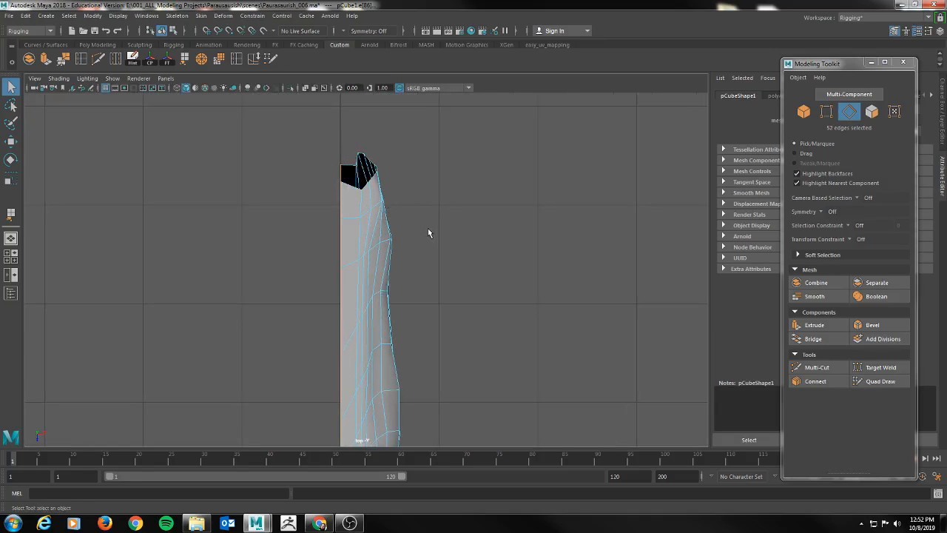
Step: Flatten the selected centre border edges along X and snap them to the grid's centre line in the front view
key("space")
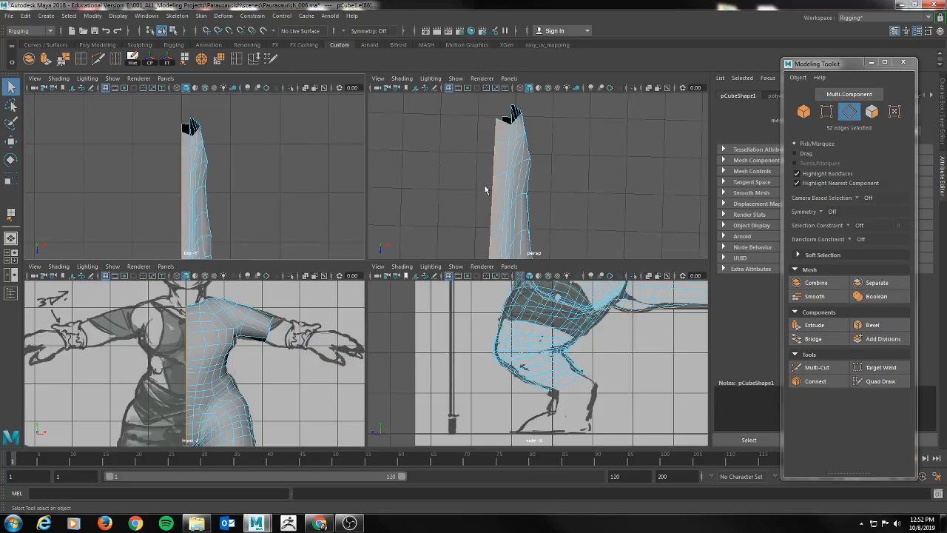
key("space")
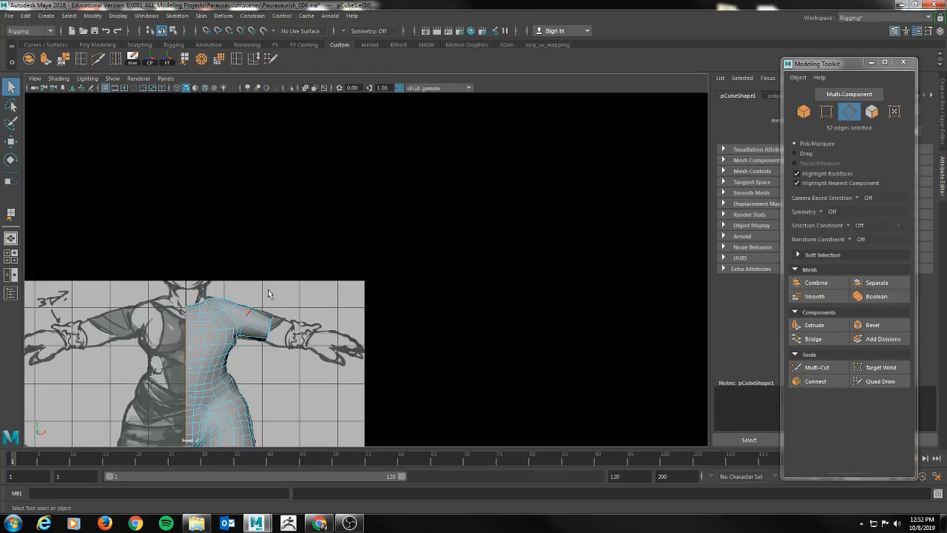
key("4")
middle_click_drag(429, 296, 427, 259, "alt")
key("e")
key("r")
left_click_drag(398, 274, 362, 275)
key("w")
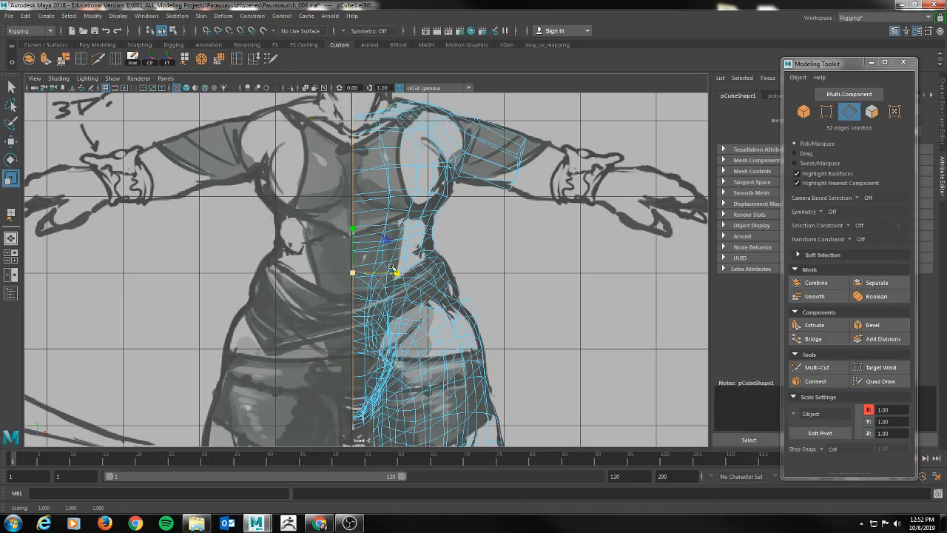
key("x")
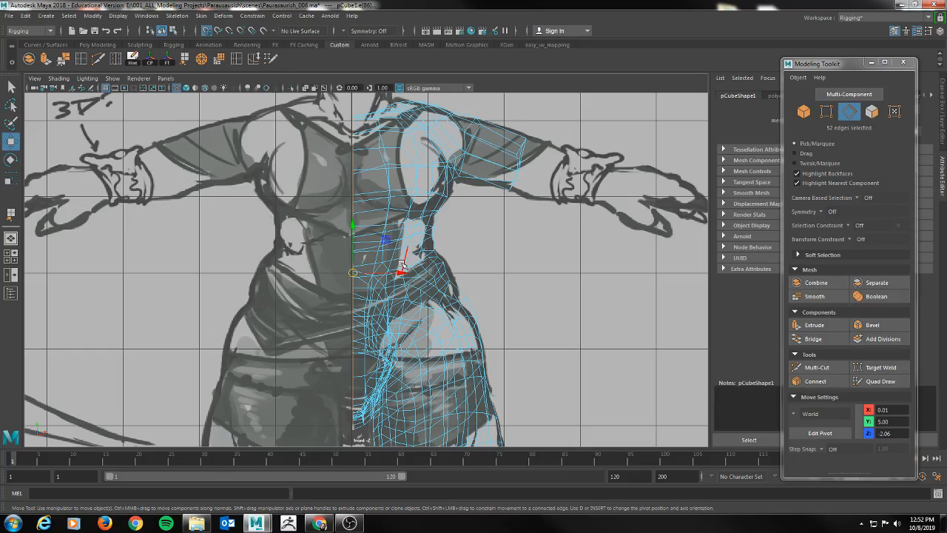
left_click_drag(406, 260, 355, 273)
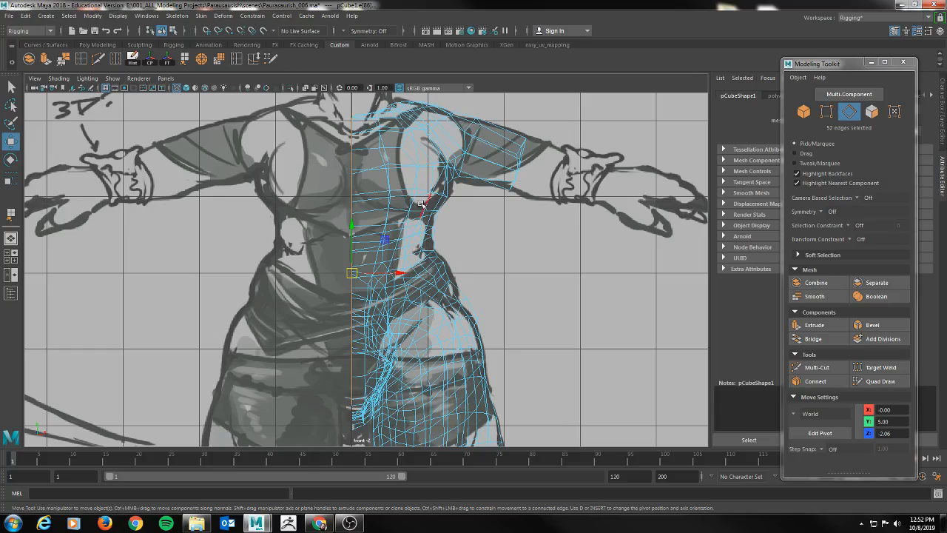
Step: Clear the centre border edge selection and try to return the body mesh to object selection in the front view
key("q")
right_click(399, 162)
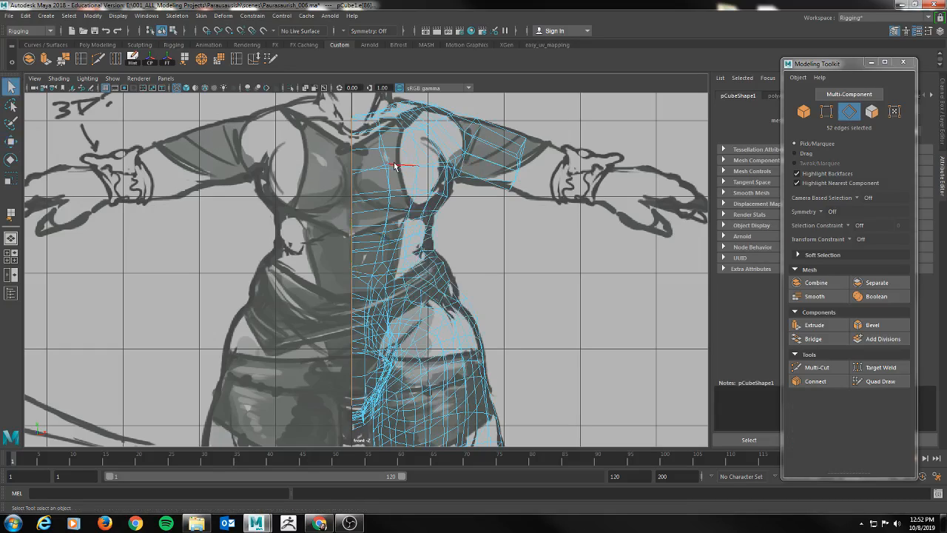
key("F9")
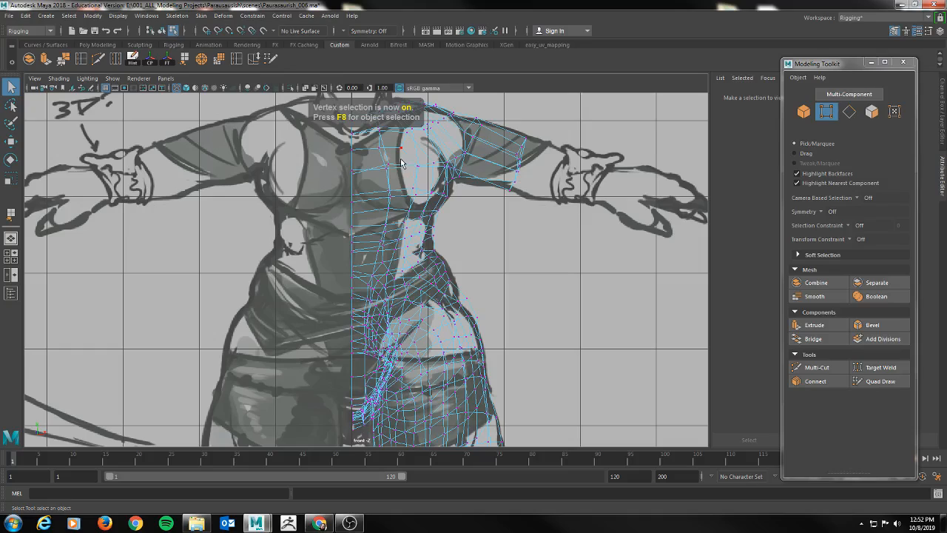
left_click(805, 111)
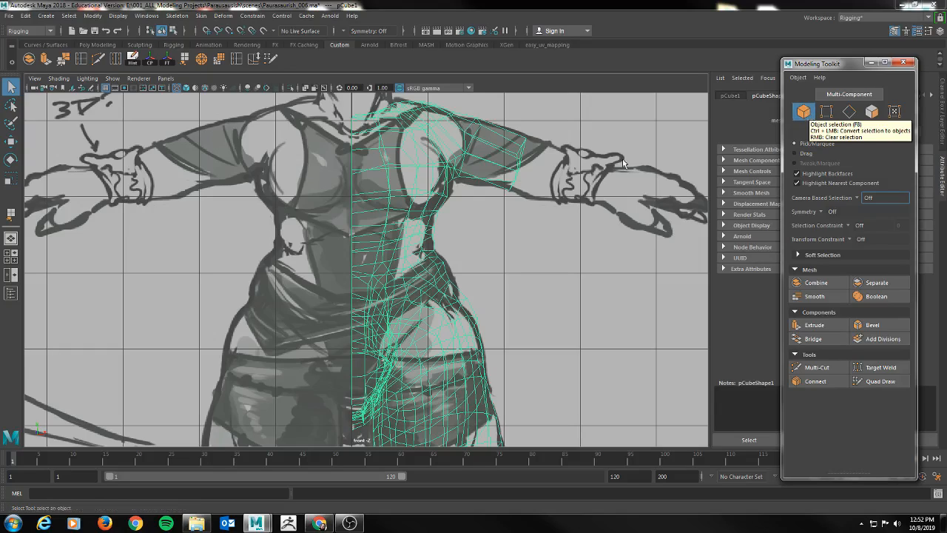
key("F8")
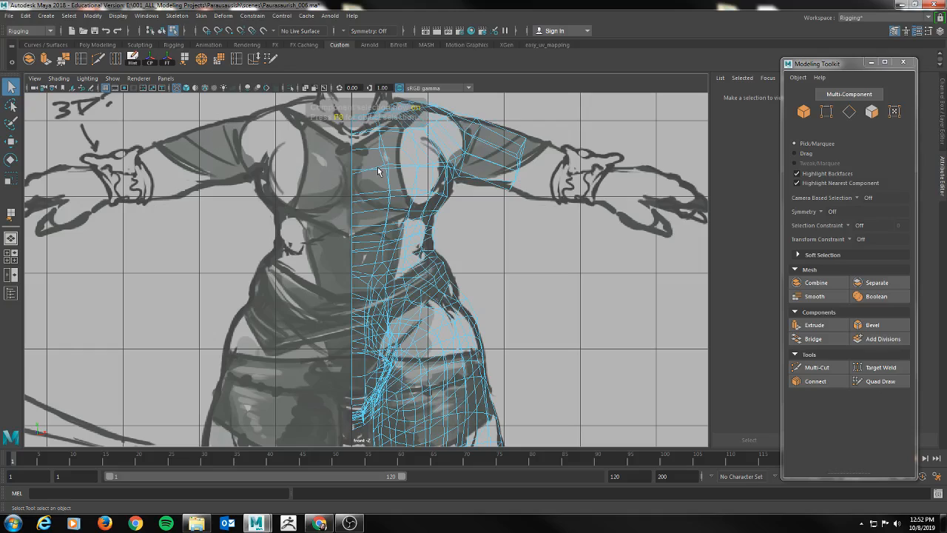
scroll(444, 222, "down", 8)
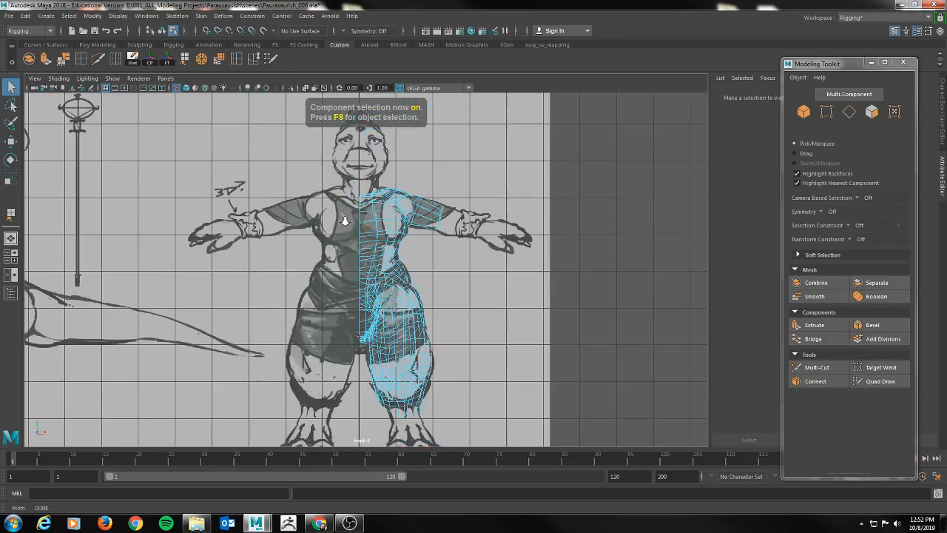
mouse_move(364, 226)
right_mouse_down()
mouse_move(362, 213)
mouse_move(348, 225)
mouse_move(364, 226)
right_mouse_up()
right_click(366, 225)
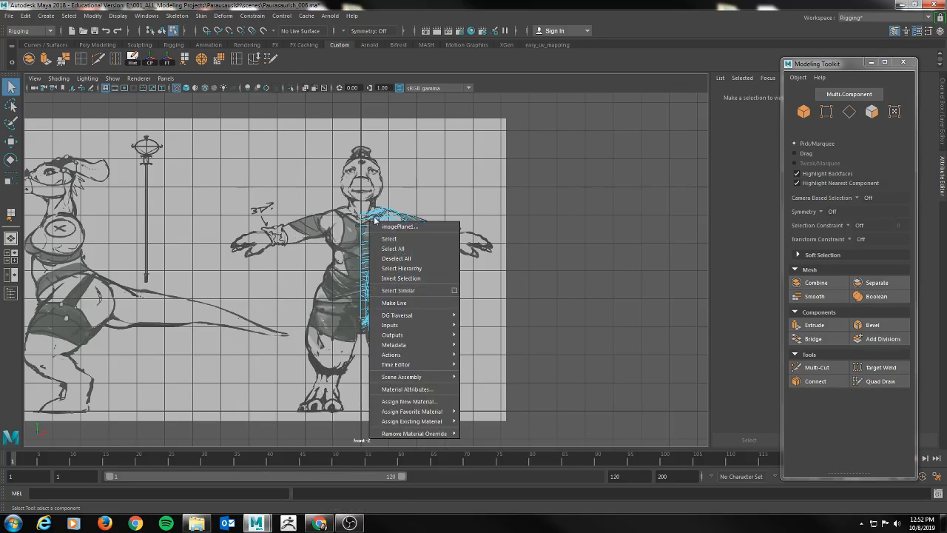
right_click(379, 212)
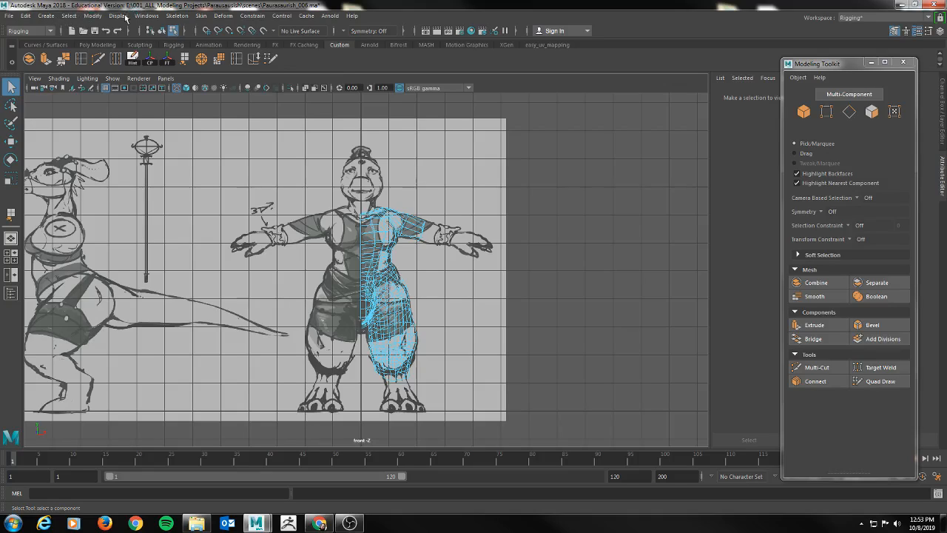
Step: Switch to the Modeling menu set and open the options for the Mirror command
left_click(30, 15)
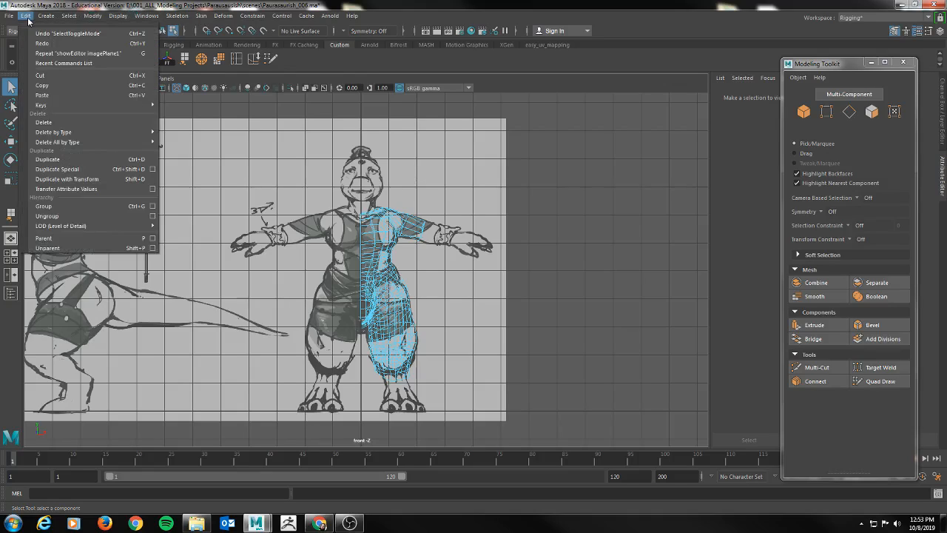
mouse_move(157, 15)
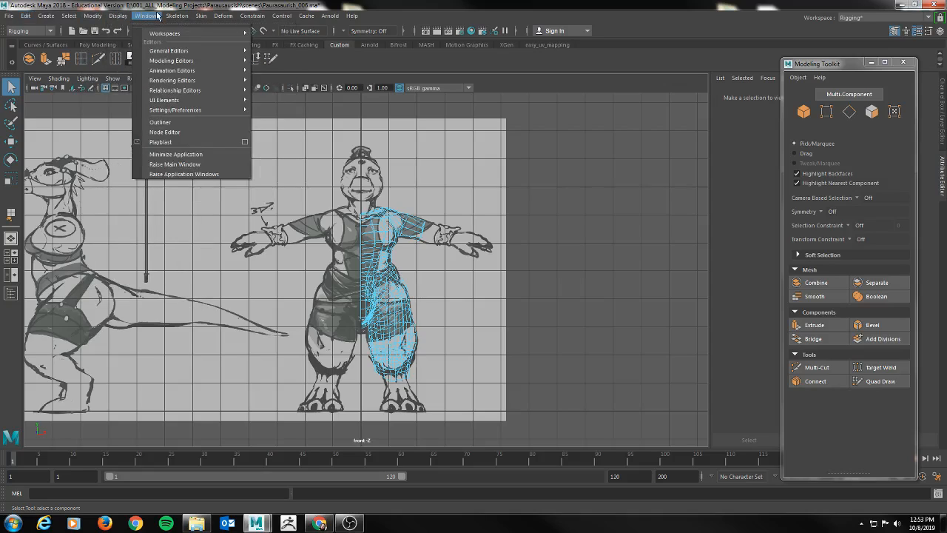
left_click(50, 31)
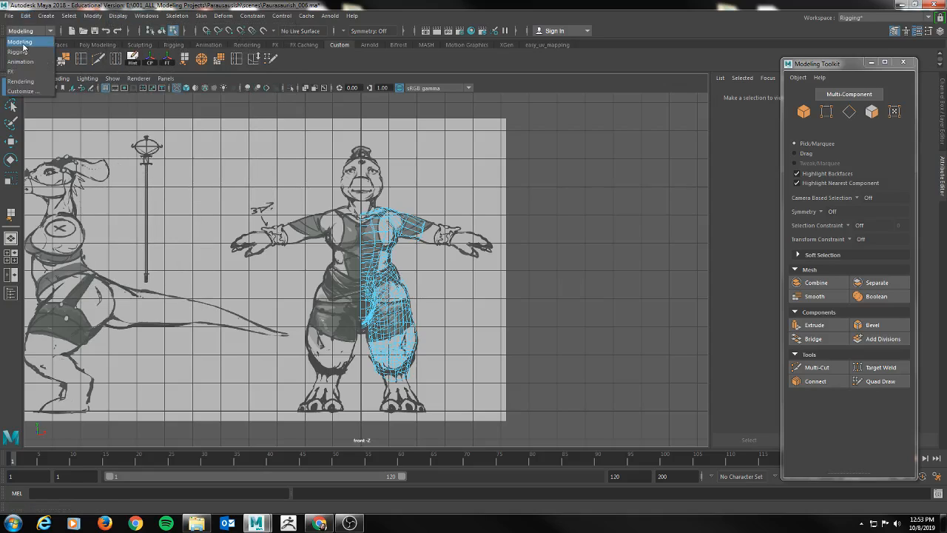
left_click(22, 44)
left_click(176, 16)
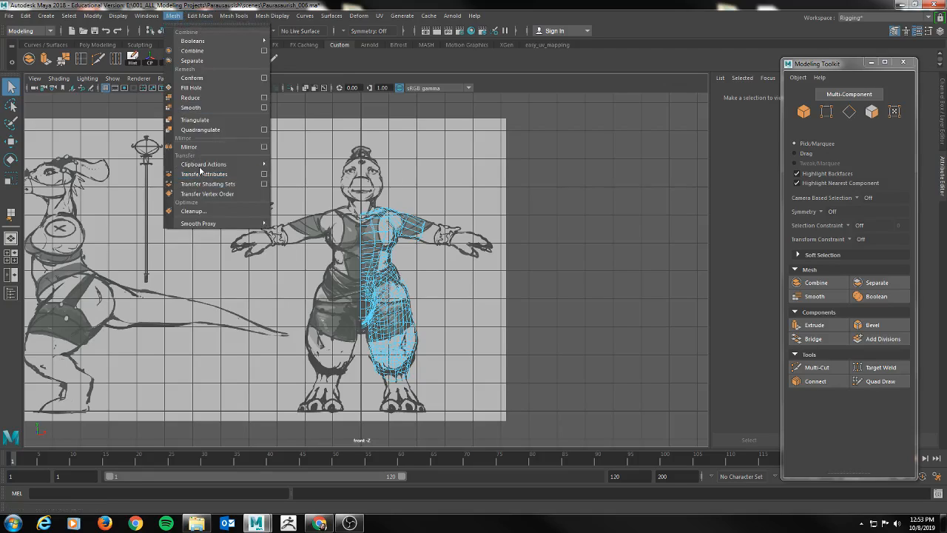
left_click(264, 148)
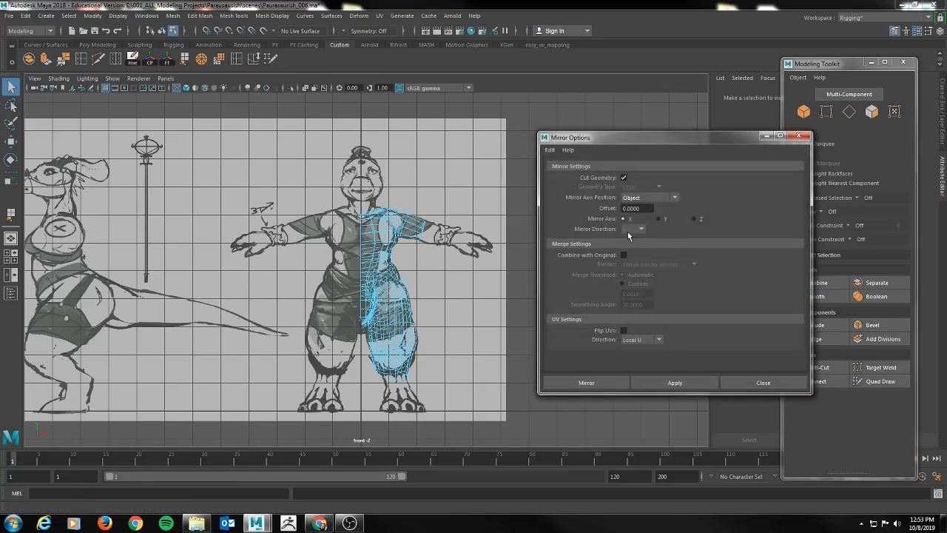
Step: Try to apply the mirror to the half body, enabling Combine with Original for the second attempt
left_click(673, 382)
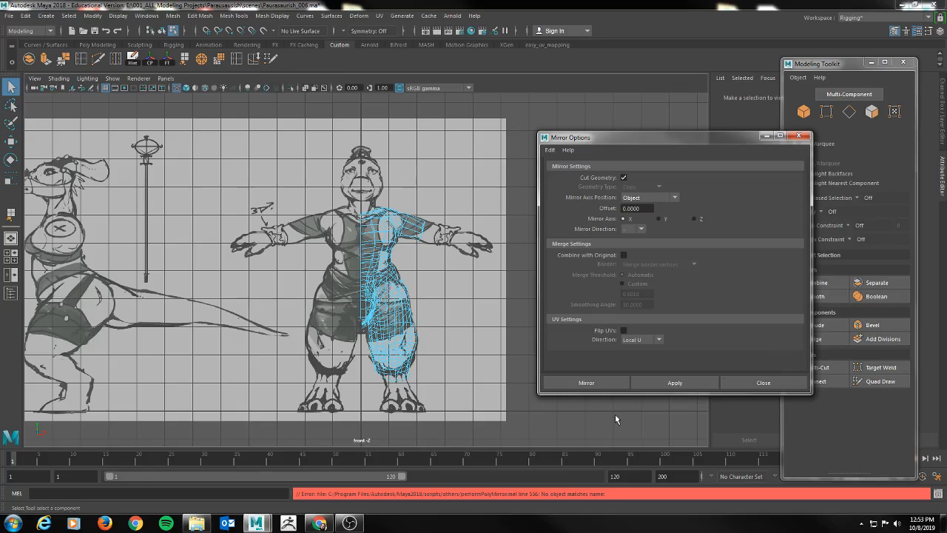
right_click(386, 234)
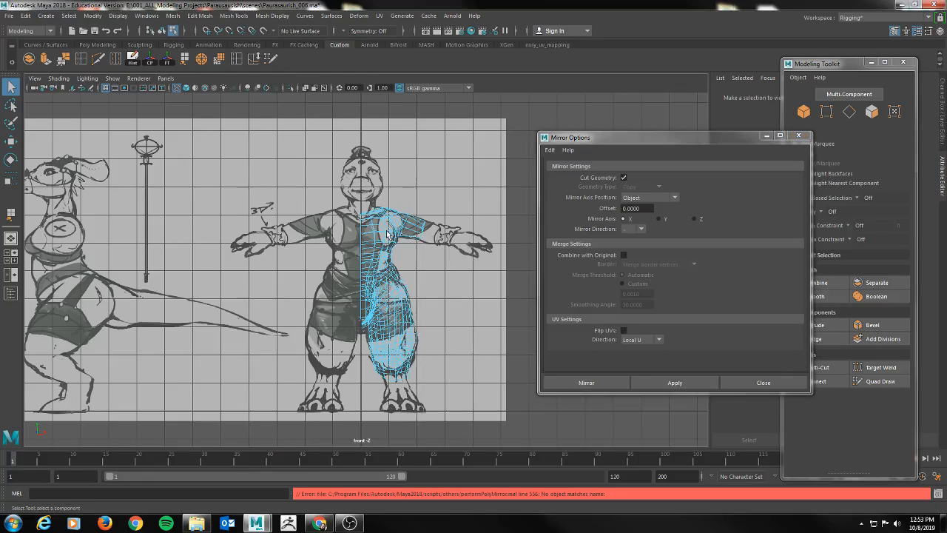
left_click(381, 228)
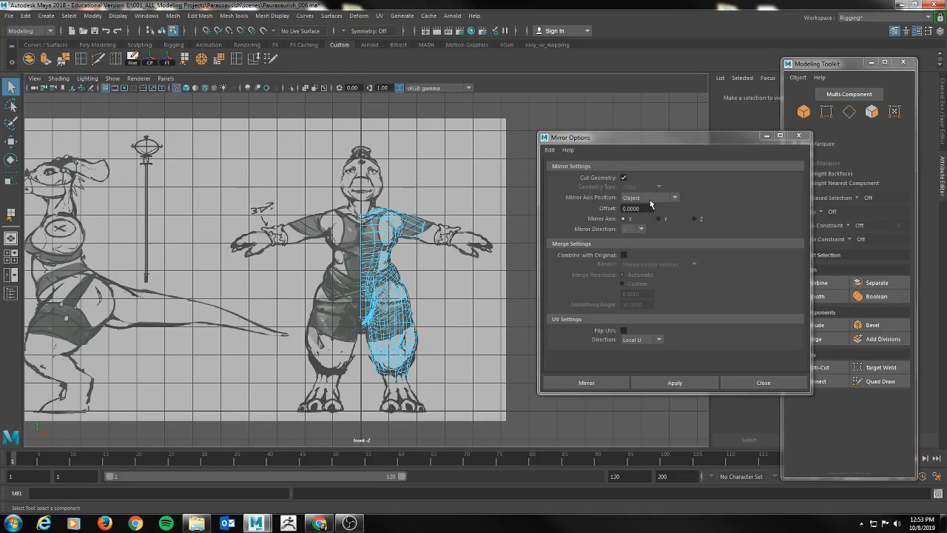
left_click(624, 255)
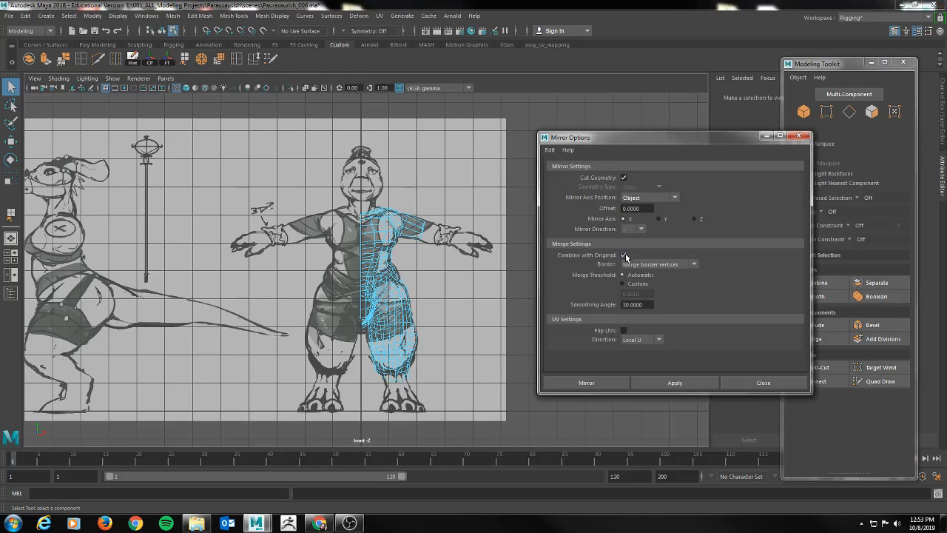
left_click(657, 384)
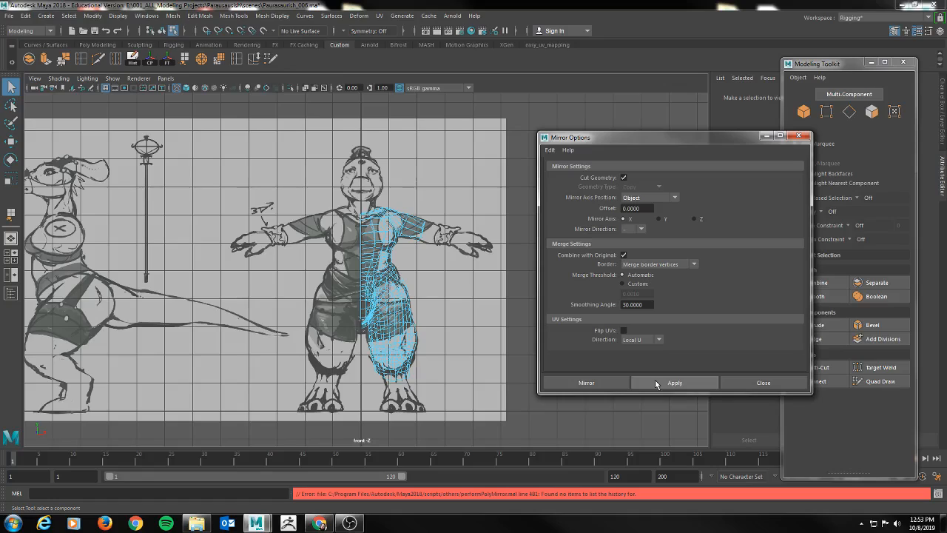
Step: Return to object mode and select the half-body mesh in the front view
left_click(385, 232)
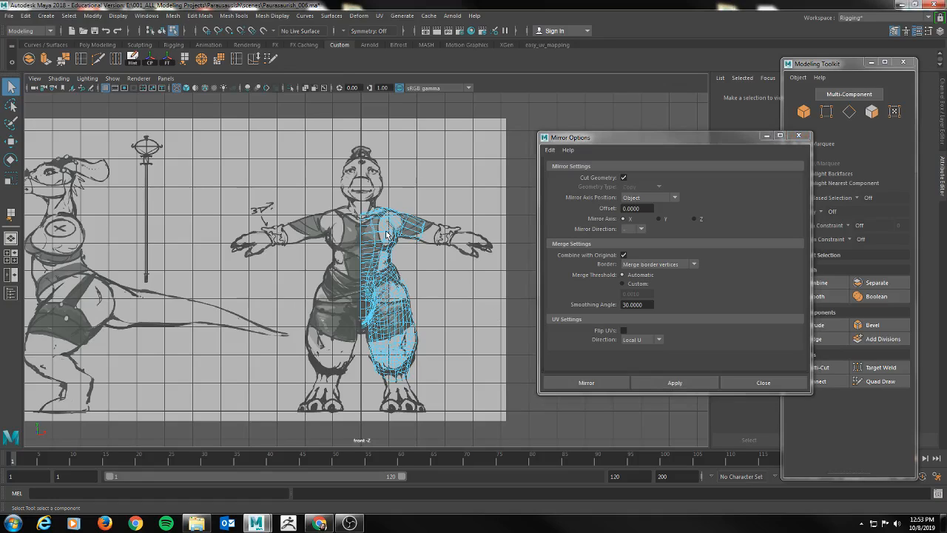
right_click_drag(387, 233, 414, 216)
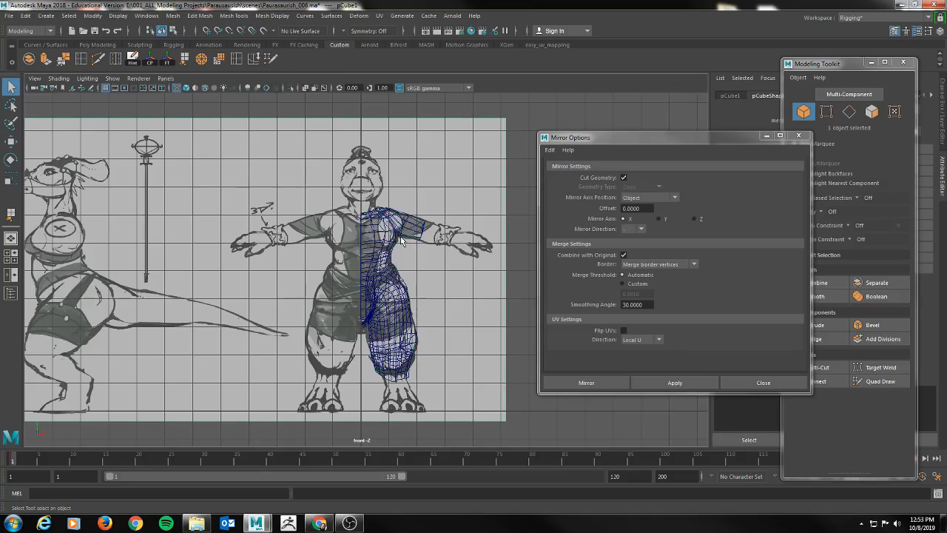
left_click(396, 232)
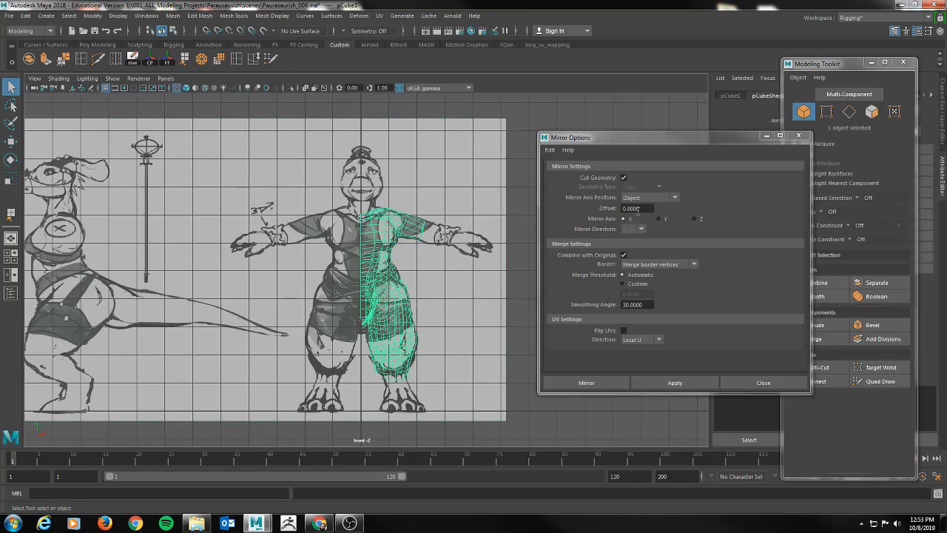
Step: Mirror the half body as a copy across the Object X axis with Cut Geometry disabled
left_click(661, 197)
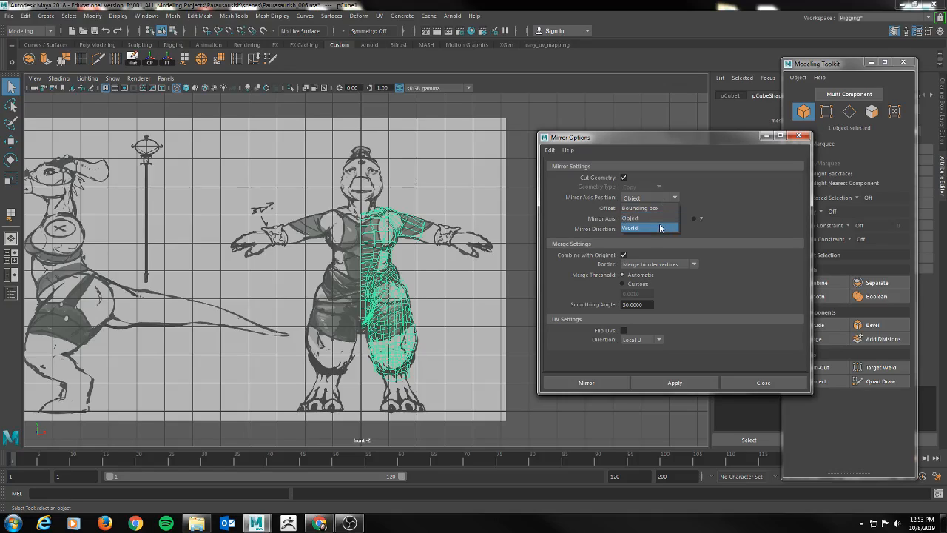
left_click(661, 229)
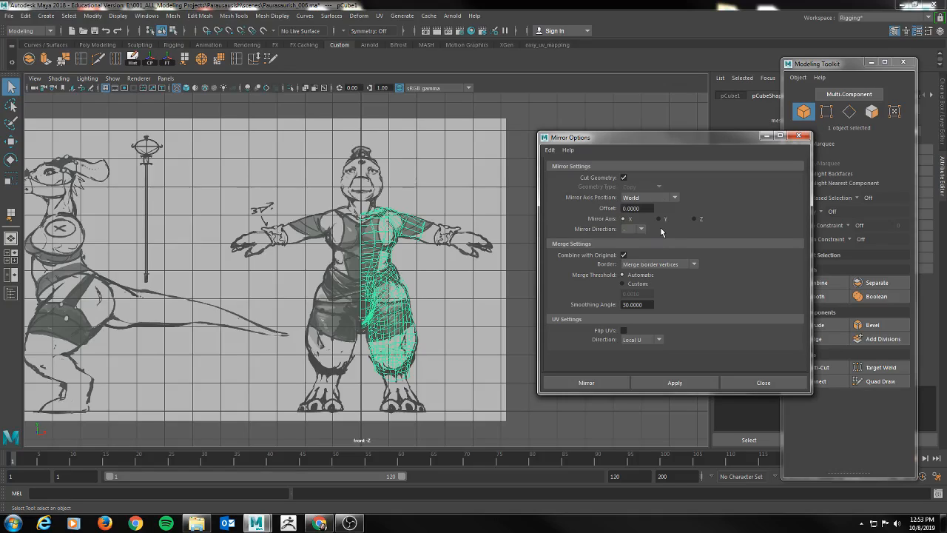
left_click(655, 198)
left_click(650, 219)
left_click(623, 179)
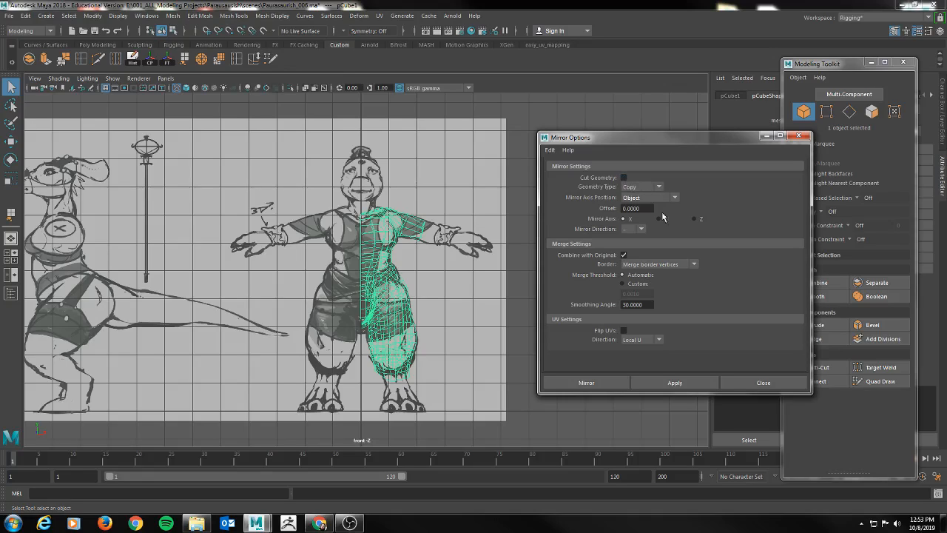
left_click(675, 382)
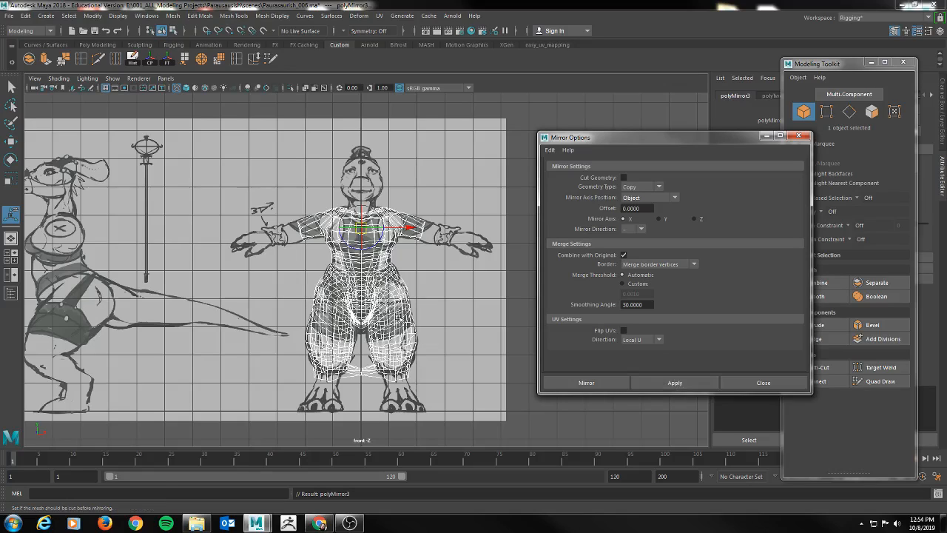
Step: Turn on shaded display to check the mirrored lower legs, and undo the mirror
left_click(435, 313)
key("5")
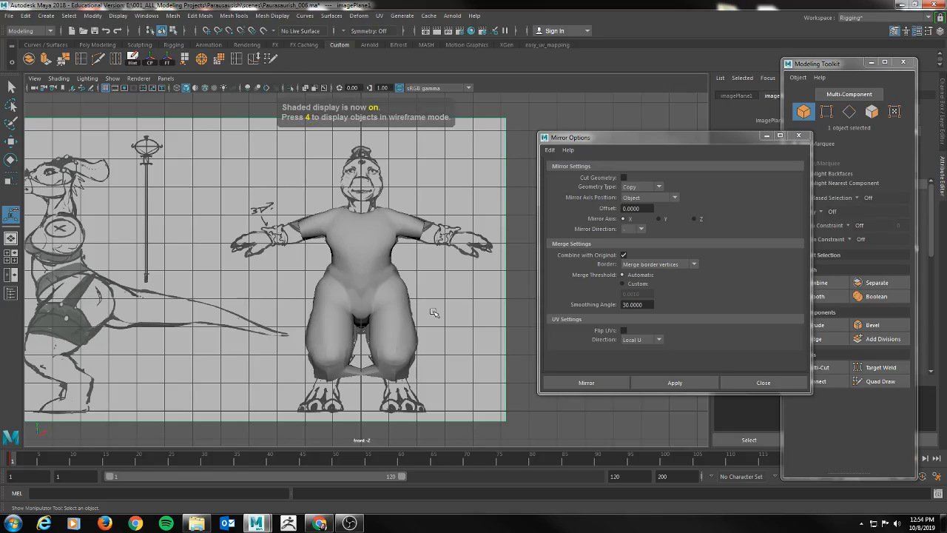
scroll(434, 314, "up", 5)
middle_click_drag(439, 354, 422, 258, "alt")
key("ctrl+z")
key("ctrl+z")
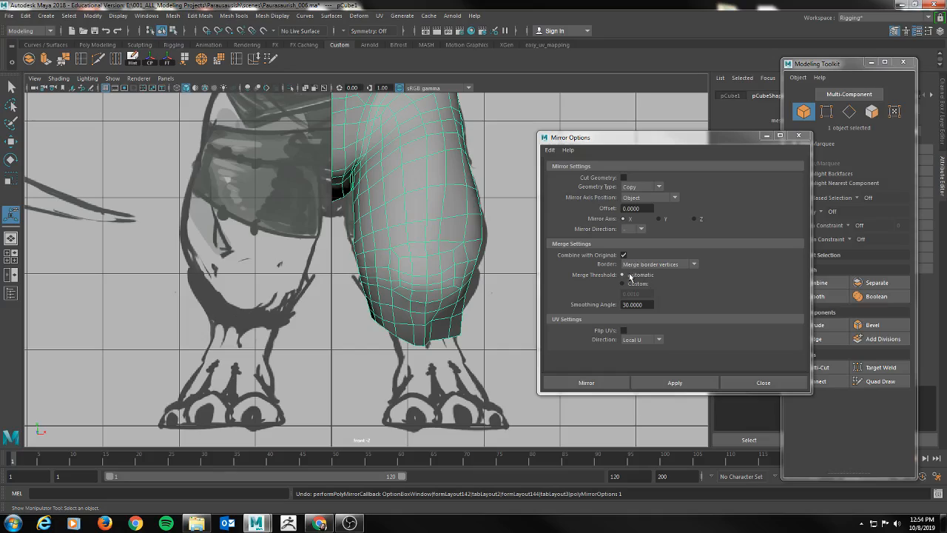
Step: Try the mirror with Cut Geometry enabled, check the lower legs and torso, and undo it
left_click(623, 177)
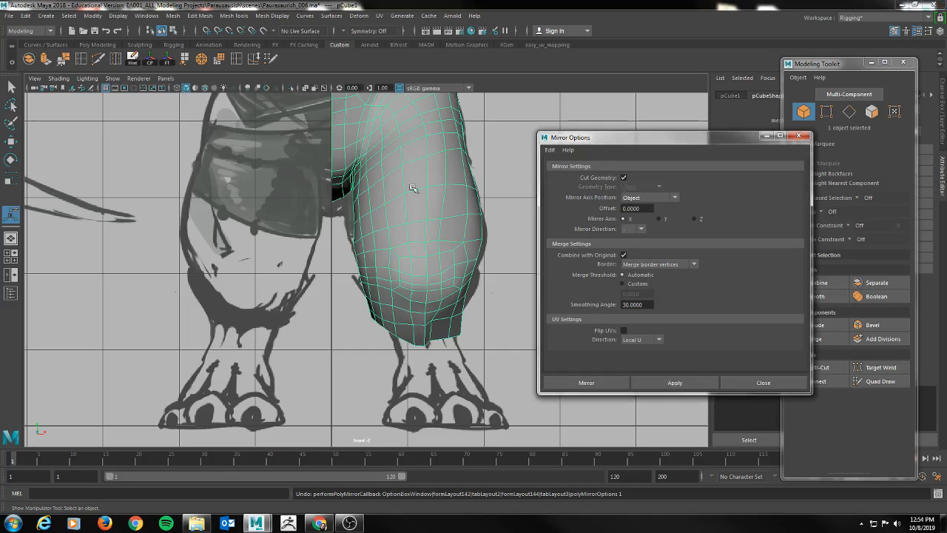
left_click(675, 383)
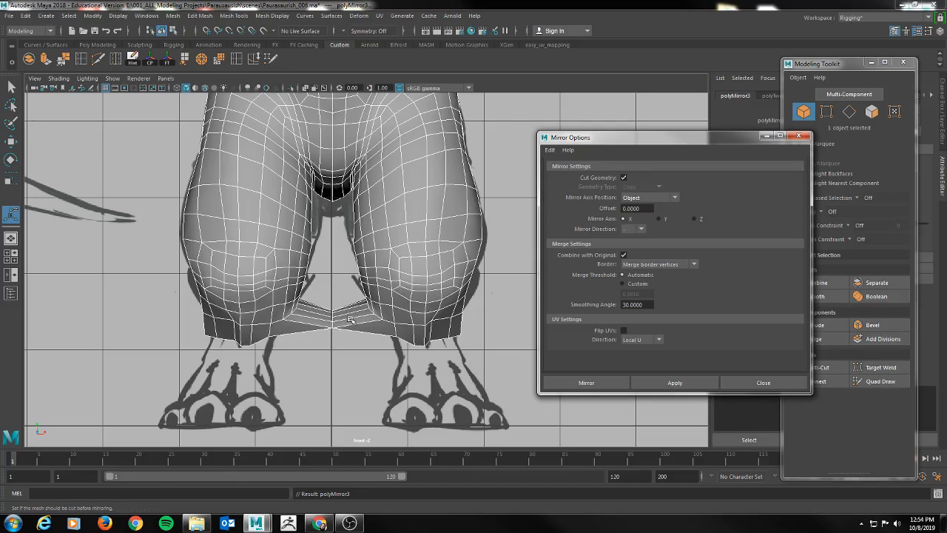
middle_click_drag(347, 158, 366, 418, "alt")
middle_click_drag(366, 293, 366, 279, "alt")
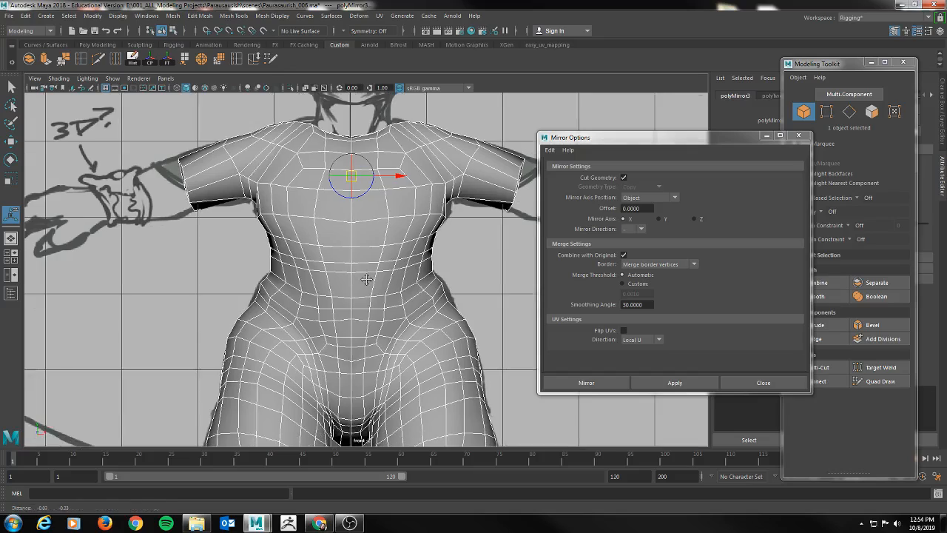
key("ctrl+z")
key("ctrl+z")
key("ctrl+z")
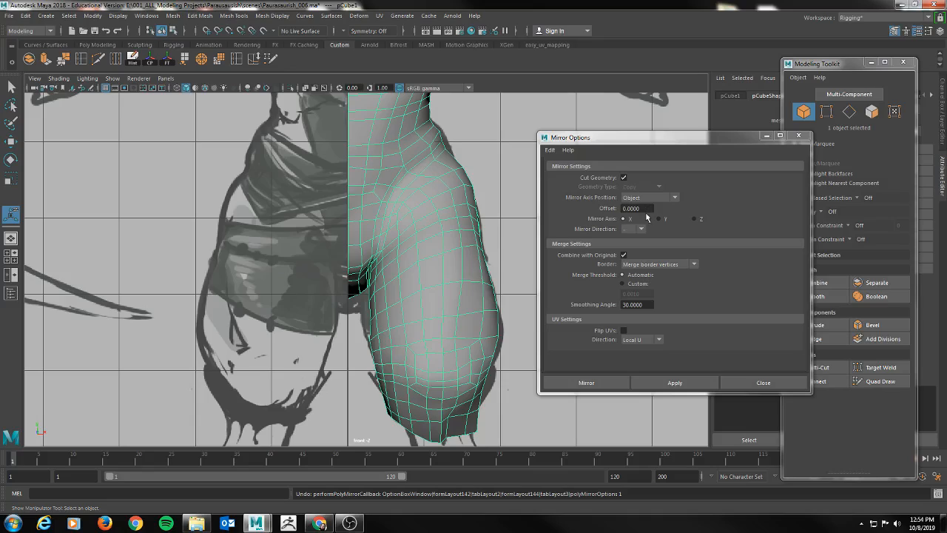
Step: Mirror the half body using Merge border vertices with a custom merge threshold of 0.0010, and check the seam between the legs
left_click(671, 266)
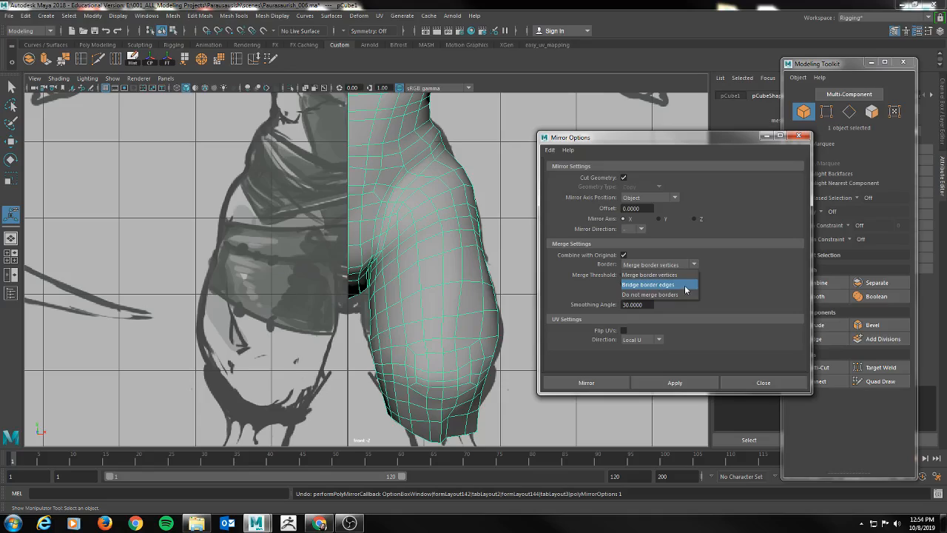
left_click(678, 275)
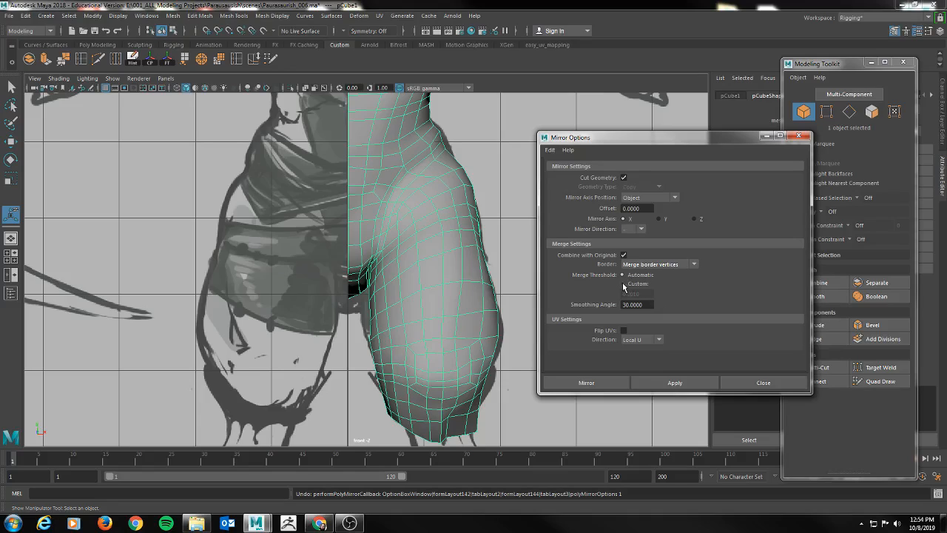
left_click(623, 284)
left_click(673, 383)
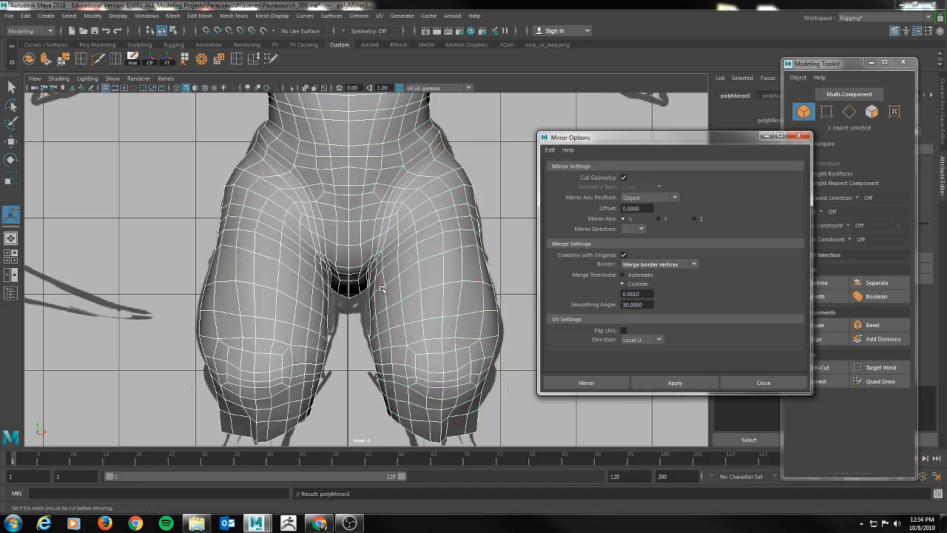
scroll(383, 290, "up", 5)
left_click(342, 291)
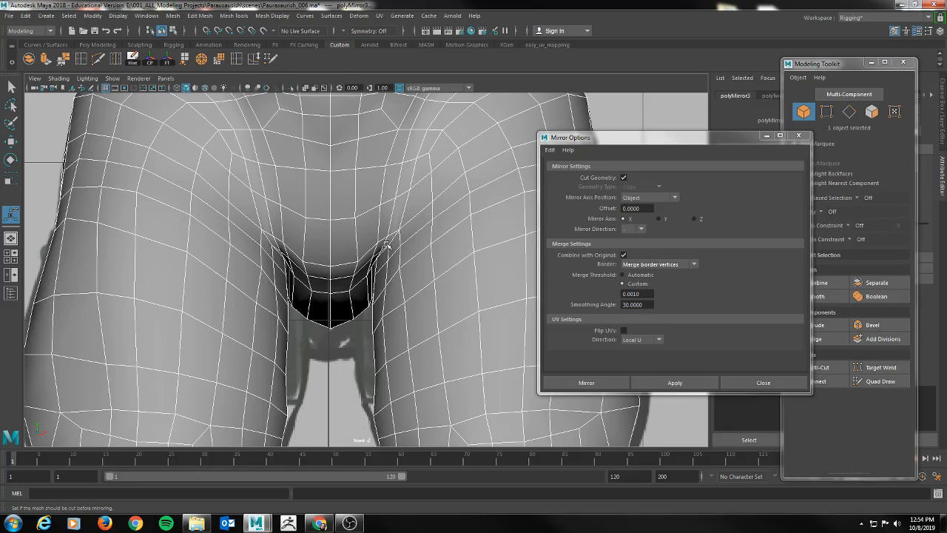
key("q")
key("f")
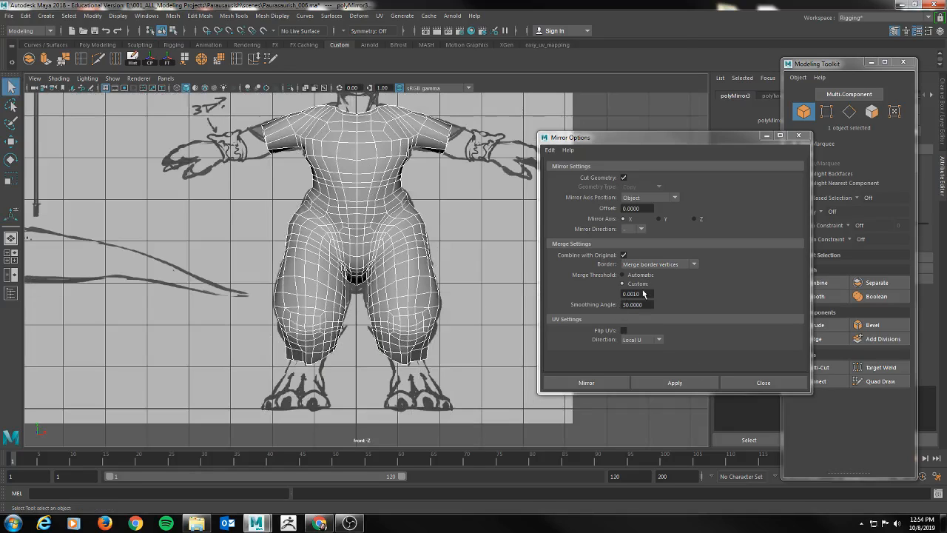
Step: Close the mirror options and examine the merged centre seam between the legs in the perspective view
left_click(742, 382)
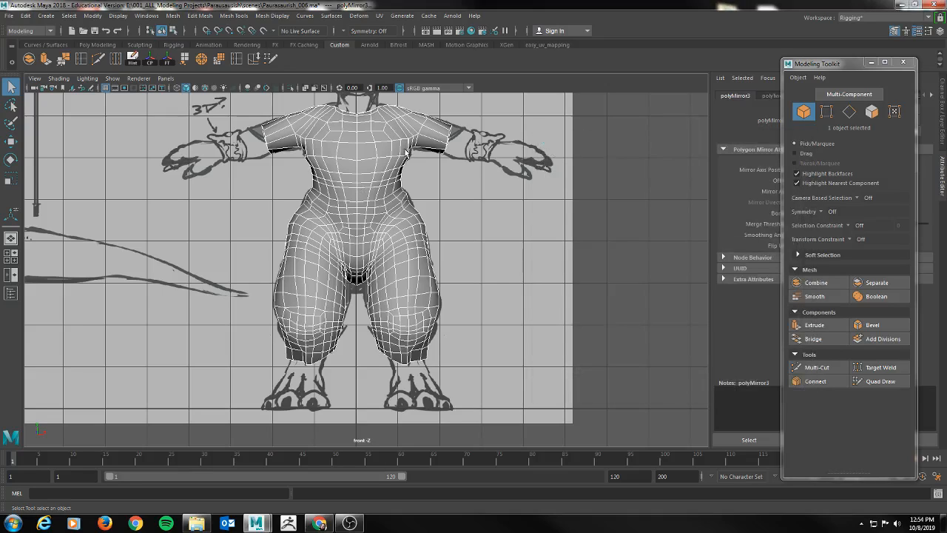
key("space")
key("space")
left_click_drag(473, 247, 412, 214, "alt")
key("f")
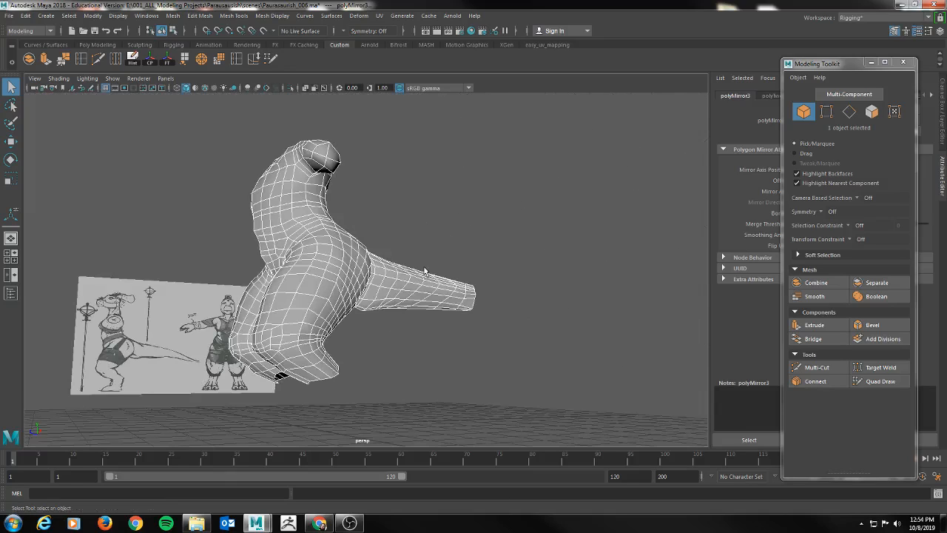
left_click_drag(281, 269, 331, 285, "alt")
right_click_drag(315, 286, 385, 290, "alt")
left_click_drag(385, 290, 289, 255, "alt")
right_click_drag(289, 255, 314, 241, "alt")
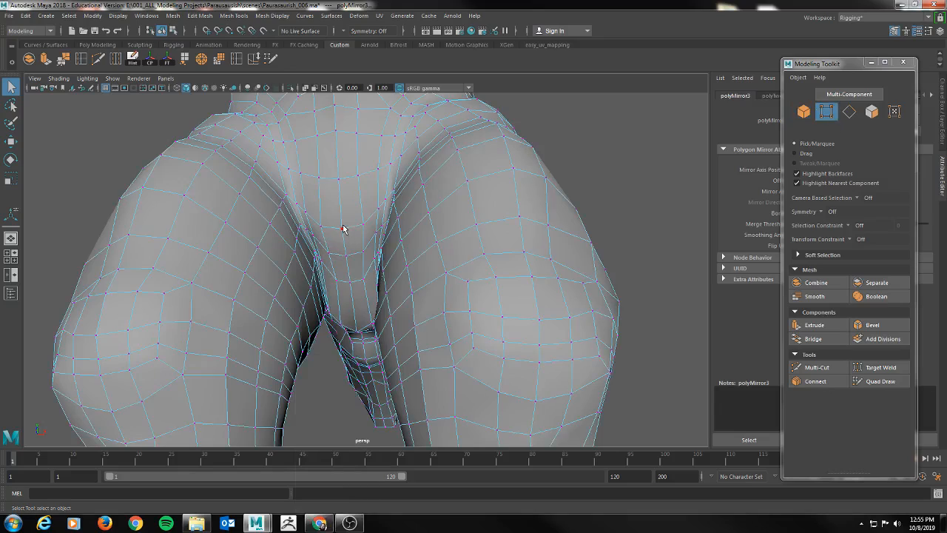
Step: Try moving individual centre-seam vertices at the crotch sideways to test the merge, and undo the moves
left_click(344, 231)
left_click_drag(353, 254, 360, 281, "alt")
key("w")
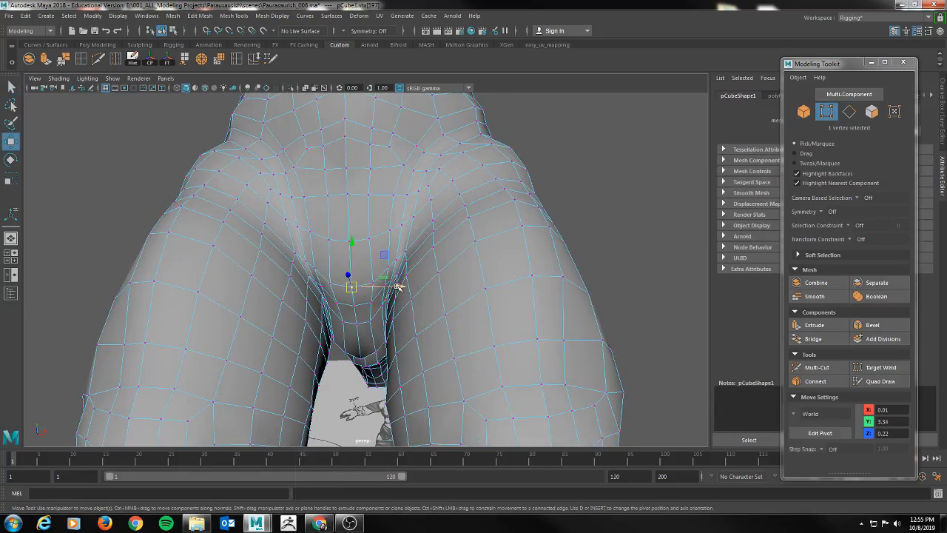
left_click(398, 287)
left_click(355, 324)
left_click_drag(389, 322, 437, 300)
left_click(409, 309)
left_click_drag(370, 335, 457, 301)
key("ctrl+z")
Step: Return the mirrored body mesh from vertex editing to object selection
left_click_drag(193, 253, 365, 222, "alt")
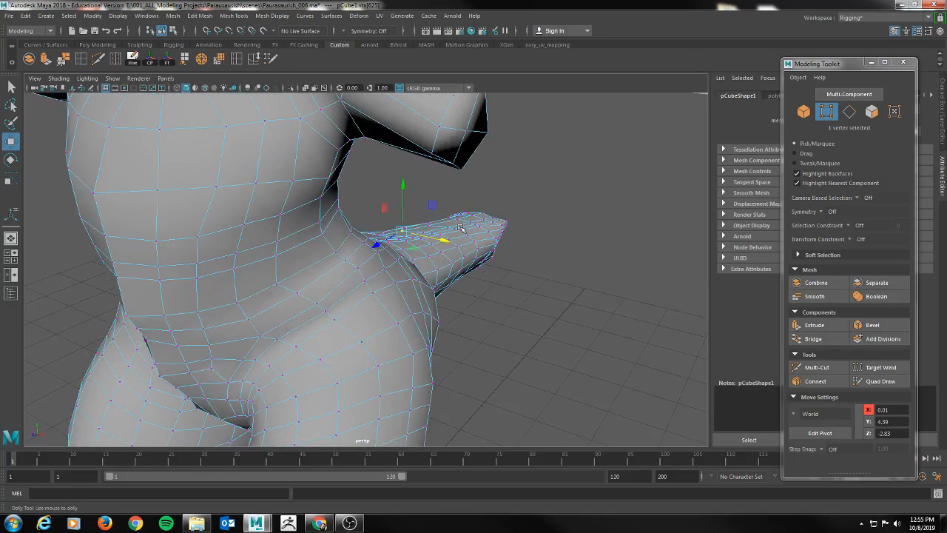
right_click_drag(364, 222, 306, 220, "alt")
left_click_drag(306, 220, 320, 242, "alt")
right_click(344, 234)
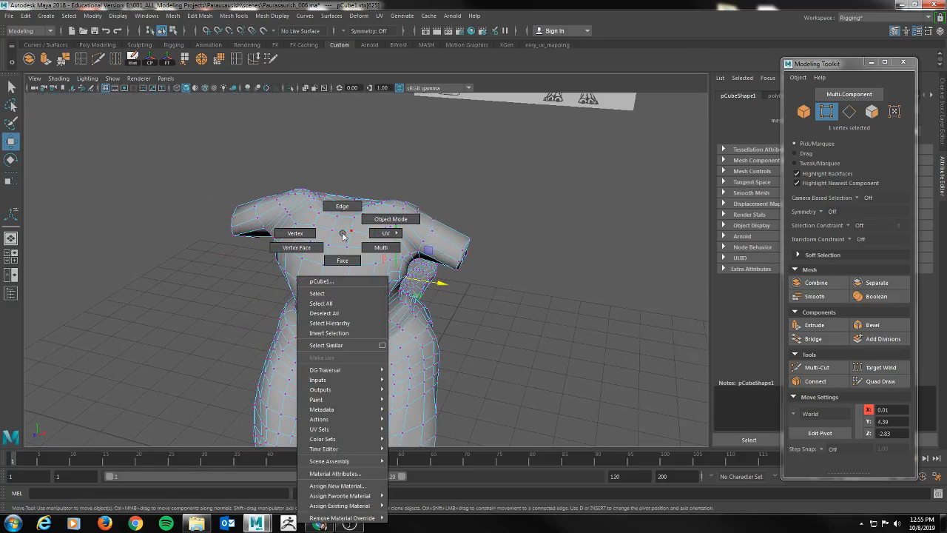
key("F5")
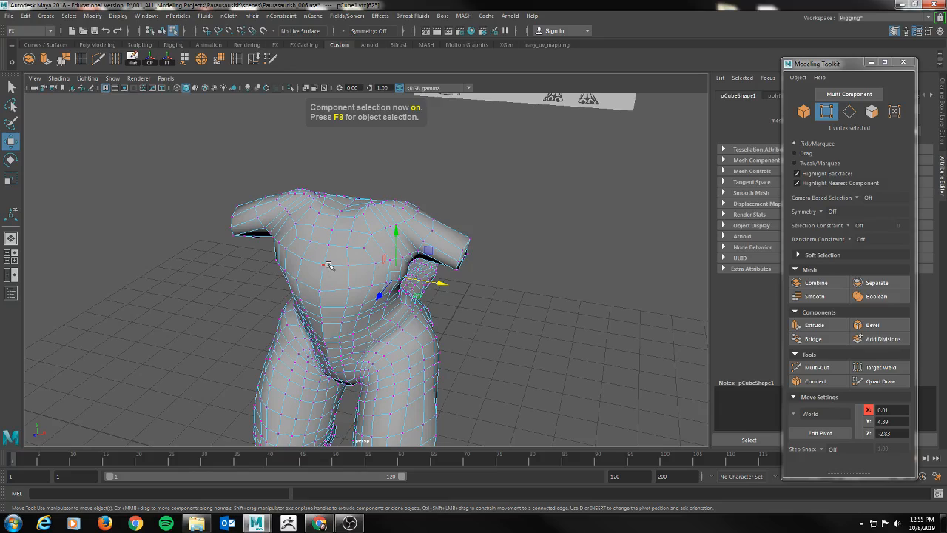
left_click_drag(343, 234, 360, 229, "alt")
left_click(361, 229)
key("F8")
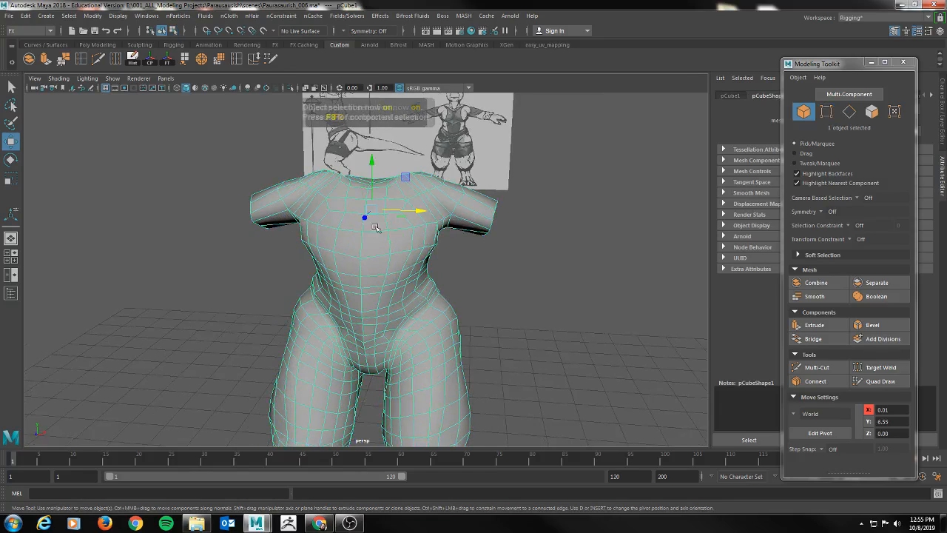
Step: Compare the mirrored body with the front reference drawing, alternating between wireframe and shaded display
key("space")
key("space")
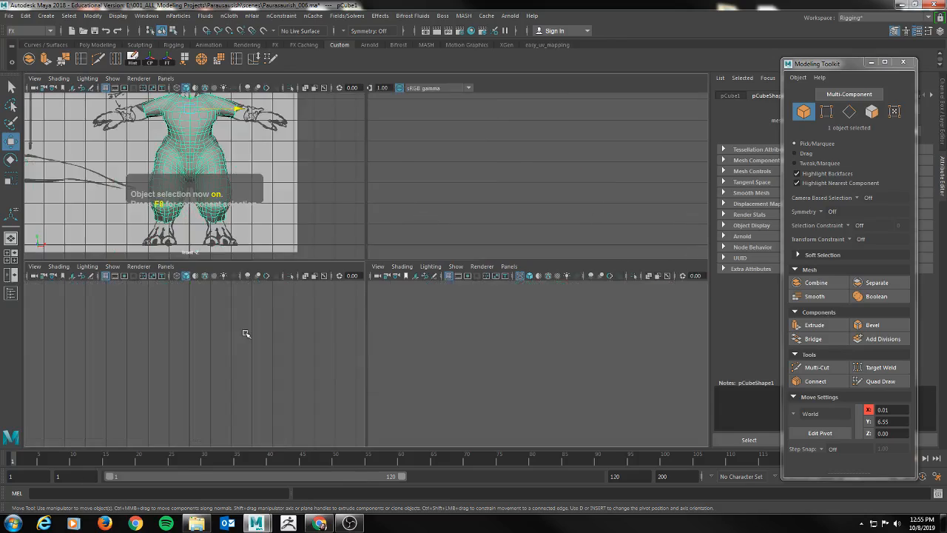
scroll(397, 247, "up", 3)
key("4")
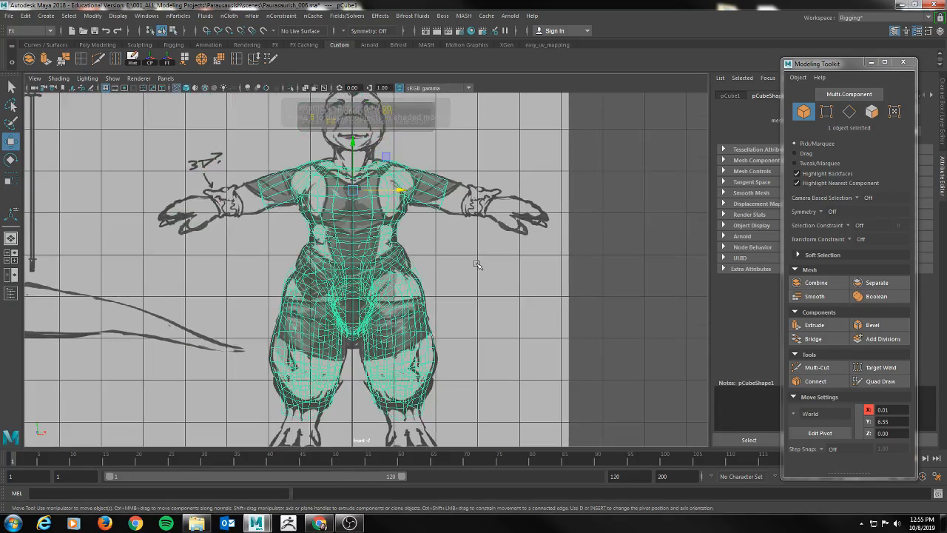
key("5")
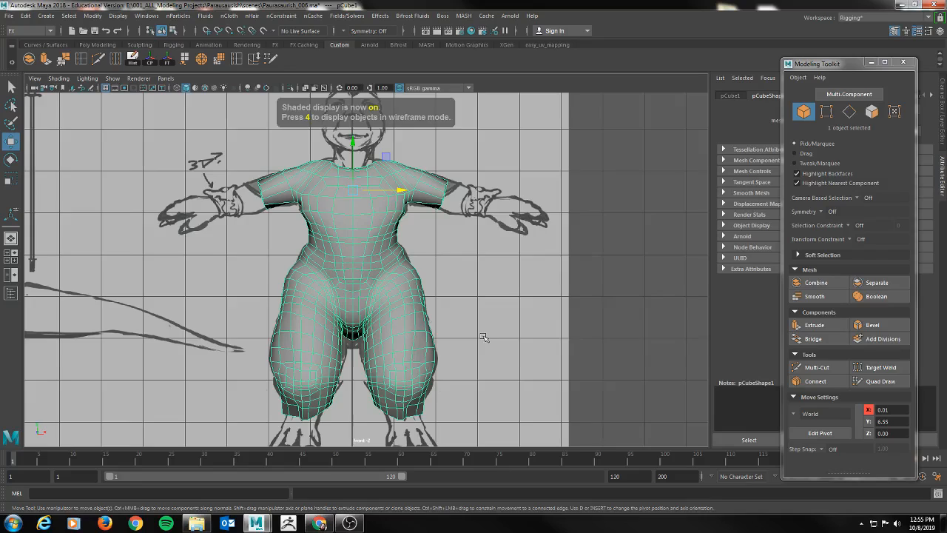
middle_click_drag(482, 332, 460, 282, "alt")
key("4")
key("5")
Step: Check the tail, hip and torso outline against the reference drawing in the side view
key("space")
key("space")
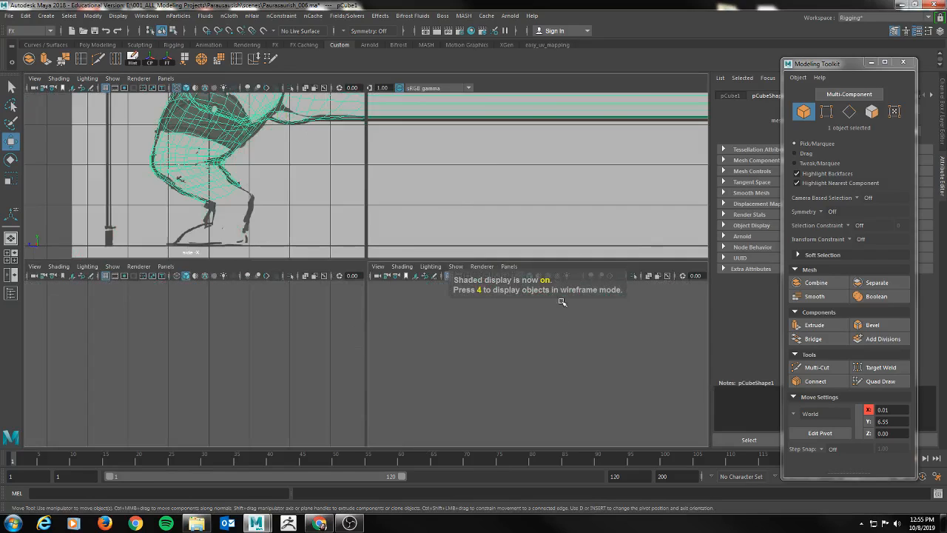
scroll(462, 342, "up", 3)
mouse_move(500, 317)
middle_mouse_down("alt")
mouse_move(332, 330)
mouse_move(432, 321)
middle_mouse_up("alt")
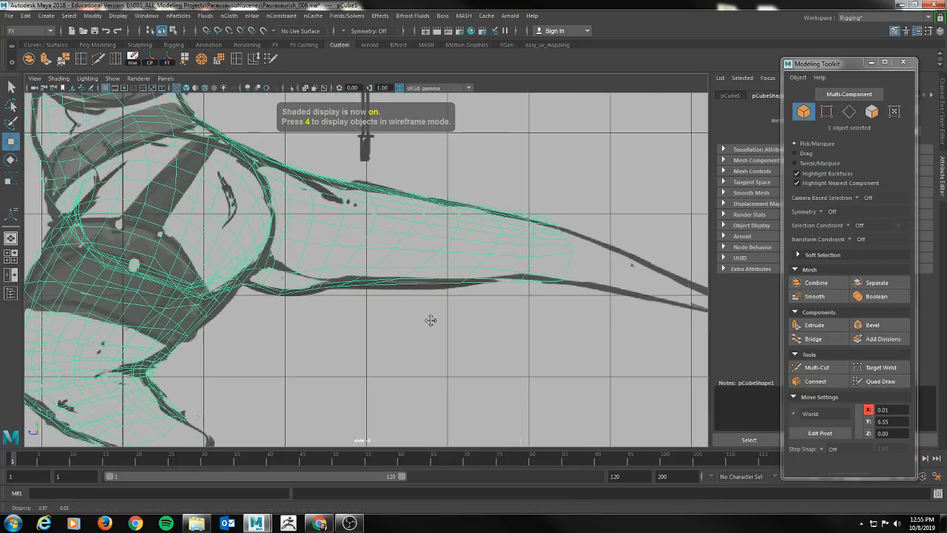
middle_click_drag(210, 313, 405, 386, "alt")
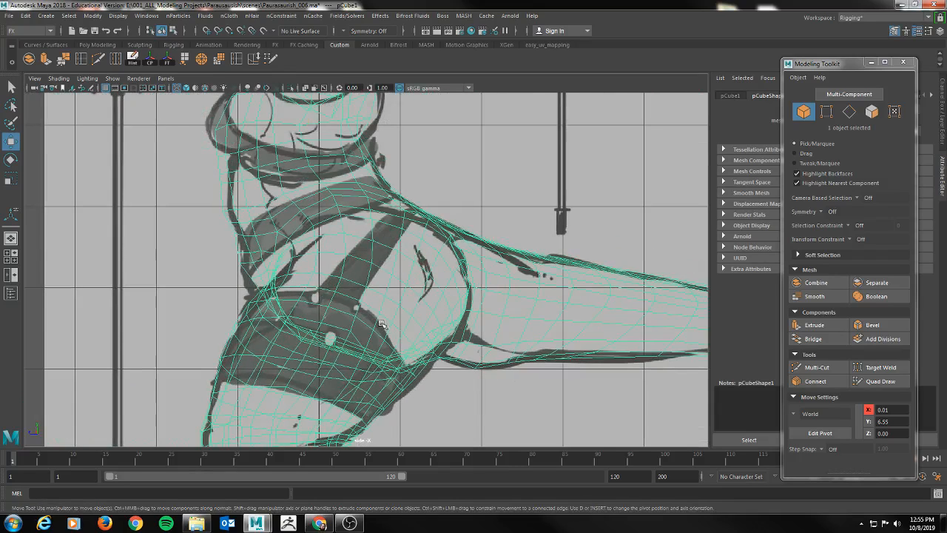
Step: Examine the full body mesh from all around in the perspective view, including the tail and legs
key("space")
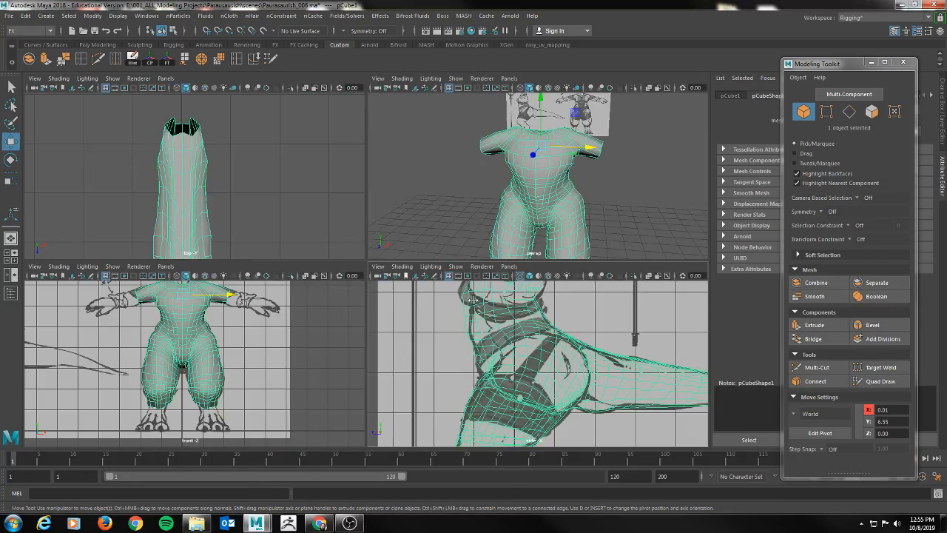
key("space")
left_click_drag(512, 242, 430, 254, "alt")
middle_click_drag(431, 254, 440, 218, "alt")
left_click_drag(440, 217, 199, 255, "alt")
right_click_drag(177, 249, 396, 264, "alt")
left_click_drag(395, 264, 322, 185, "alt")
left_click_drag(265, 246, 461, 243, "alt")
right_click_drag(461, 243, 291, 228, "alt")
left_click_drag(466, 233, 467, 234, "alt")
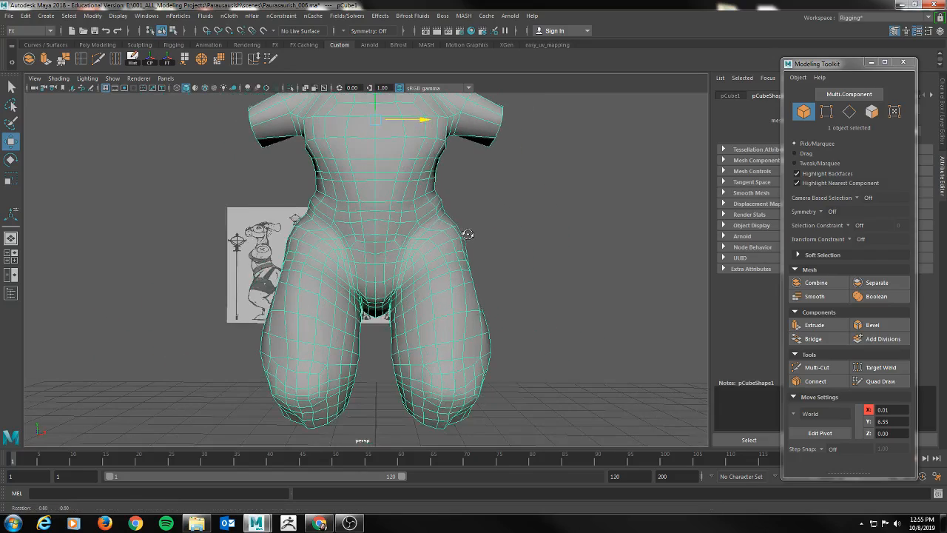
right_click_drag(467, 234, 376, 225, "alt")
middle_click_drag(376, 226, 376, 239, "alt")
left_click_drag(375, 240, 384, 248, "alt")
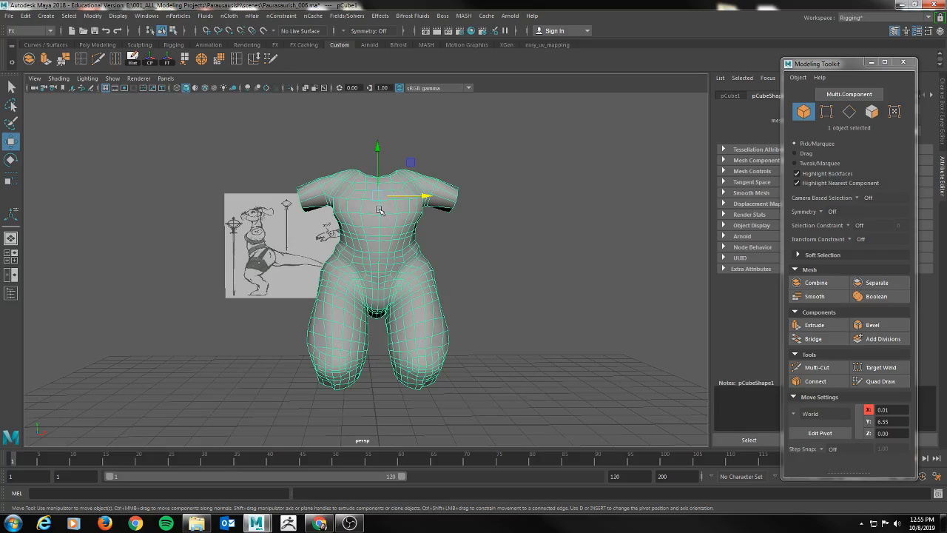
Step: Recheck the shoulders, waist and thighs against the front reference in wireframe and shaded display
key("space")
key("space")
middle_click_drag(320, 230, 338, 289, "alt")
key("4")
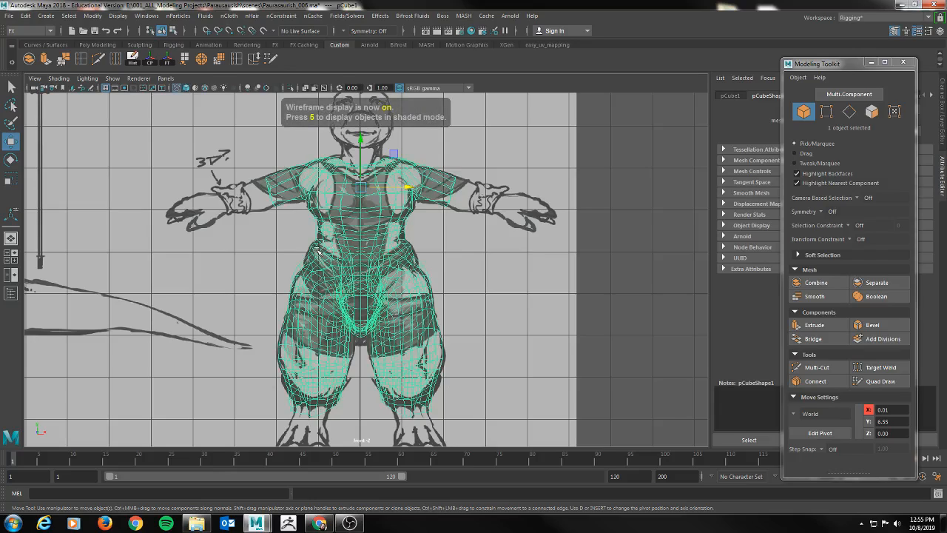
key("5")
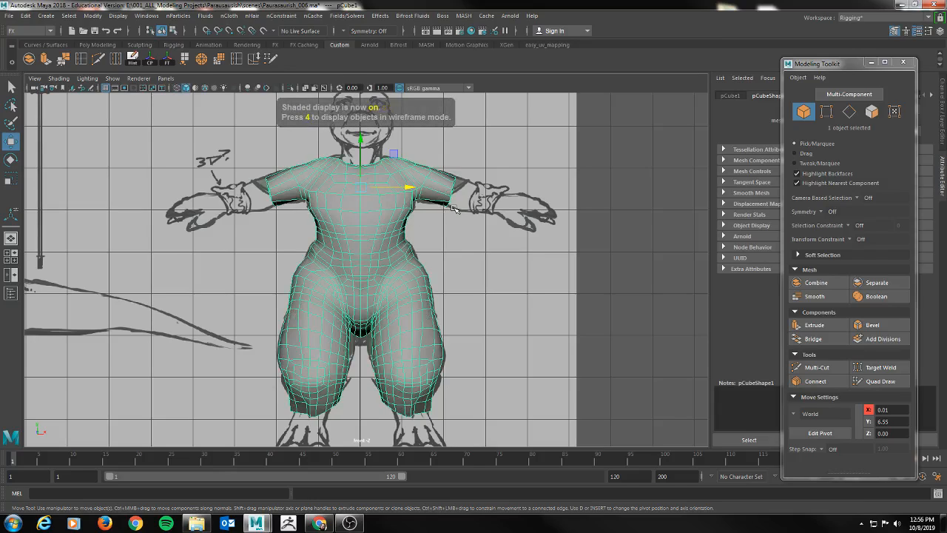
scroll(341, 215, "up", 3)
right_click(345, 206)
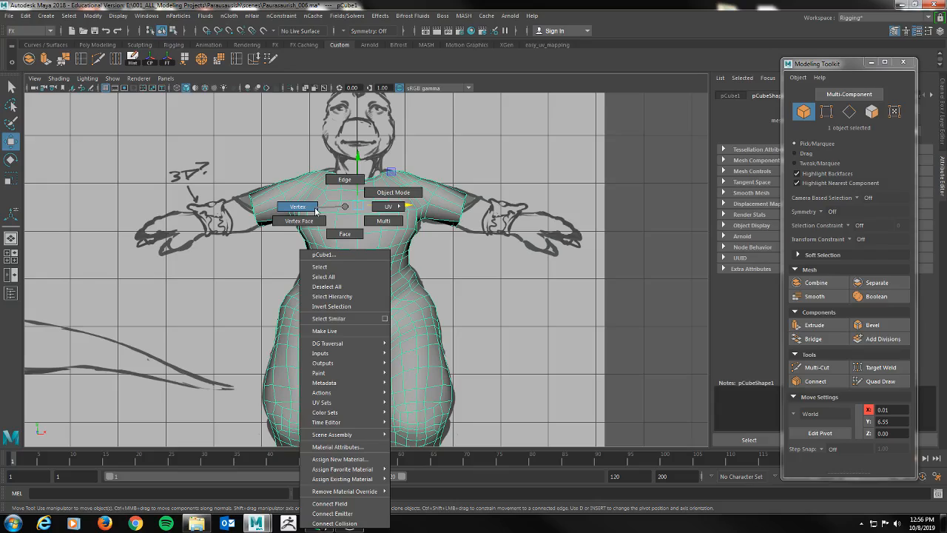
left_click(345, 206)
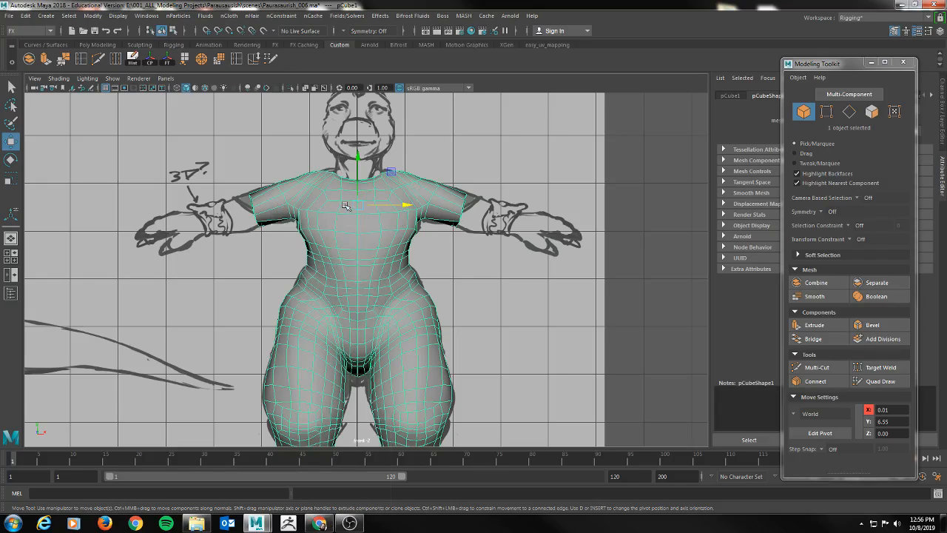